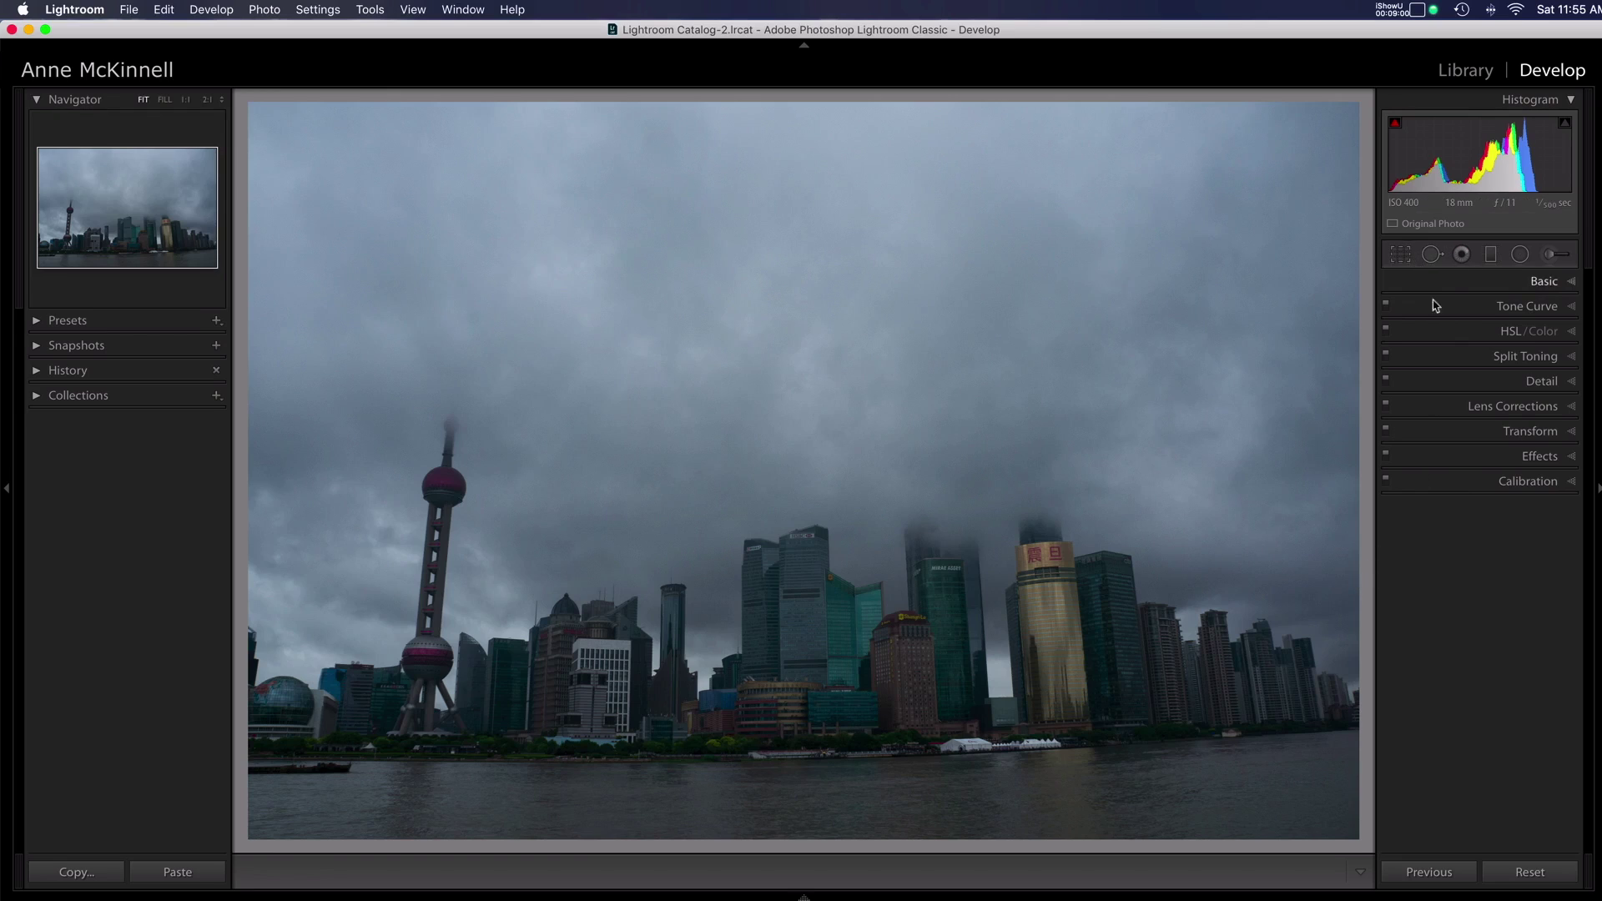
Step: Enable the lens profile corrections and straighten the photo by drawing a level line along the shoreline
{"action": "left_click", "coordinate": [1568, 407]}
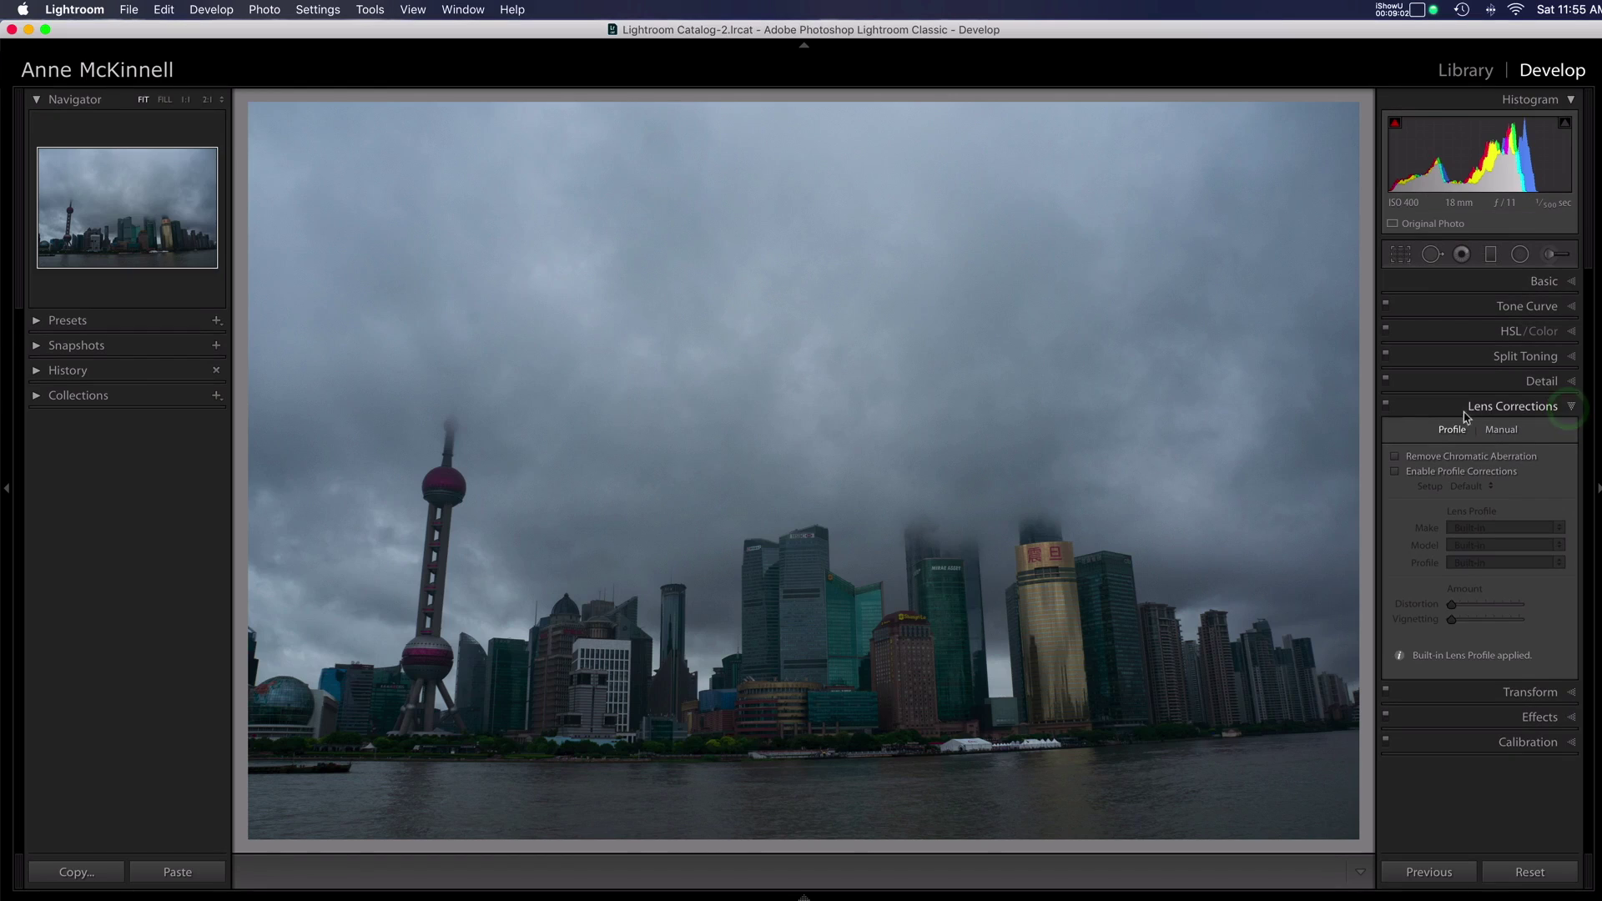
{"action": "left_click", "coordinate": [1395, 471]}
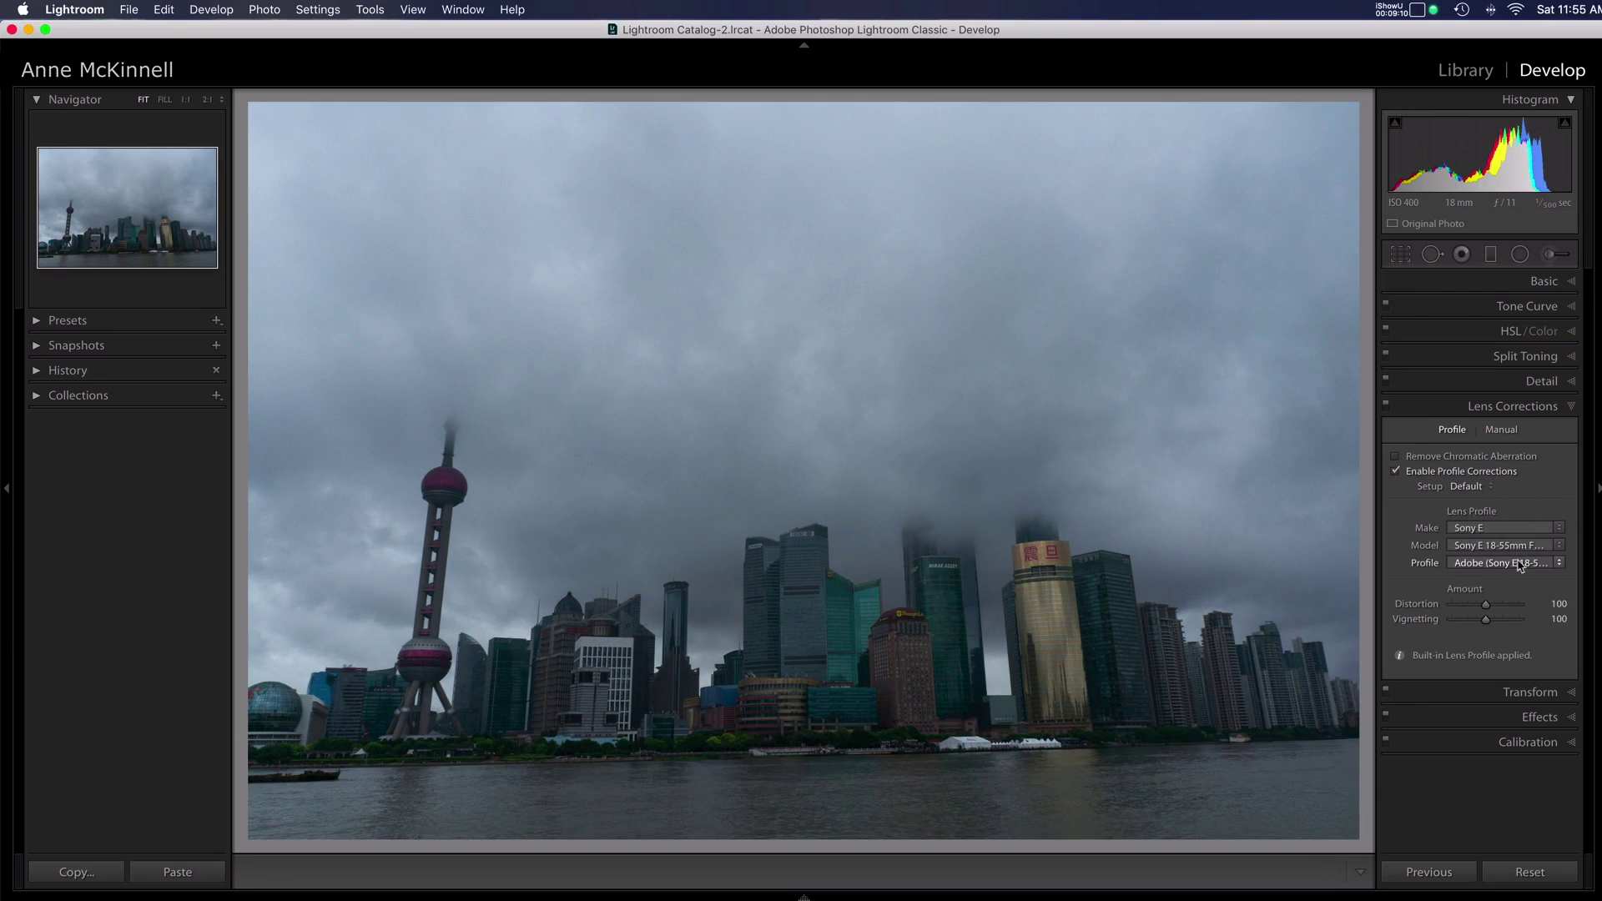
{"action": "left_click", "coordinate": [1400, 255]}
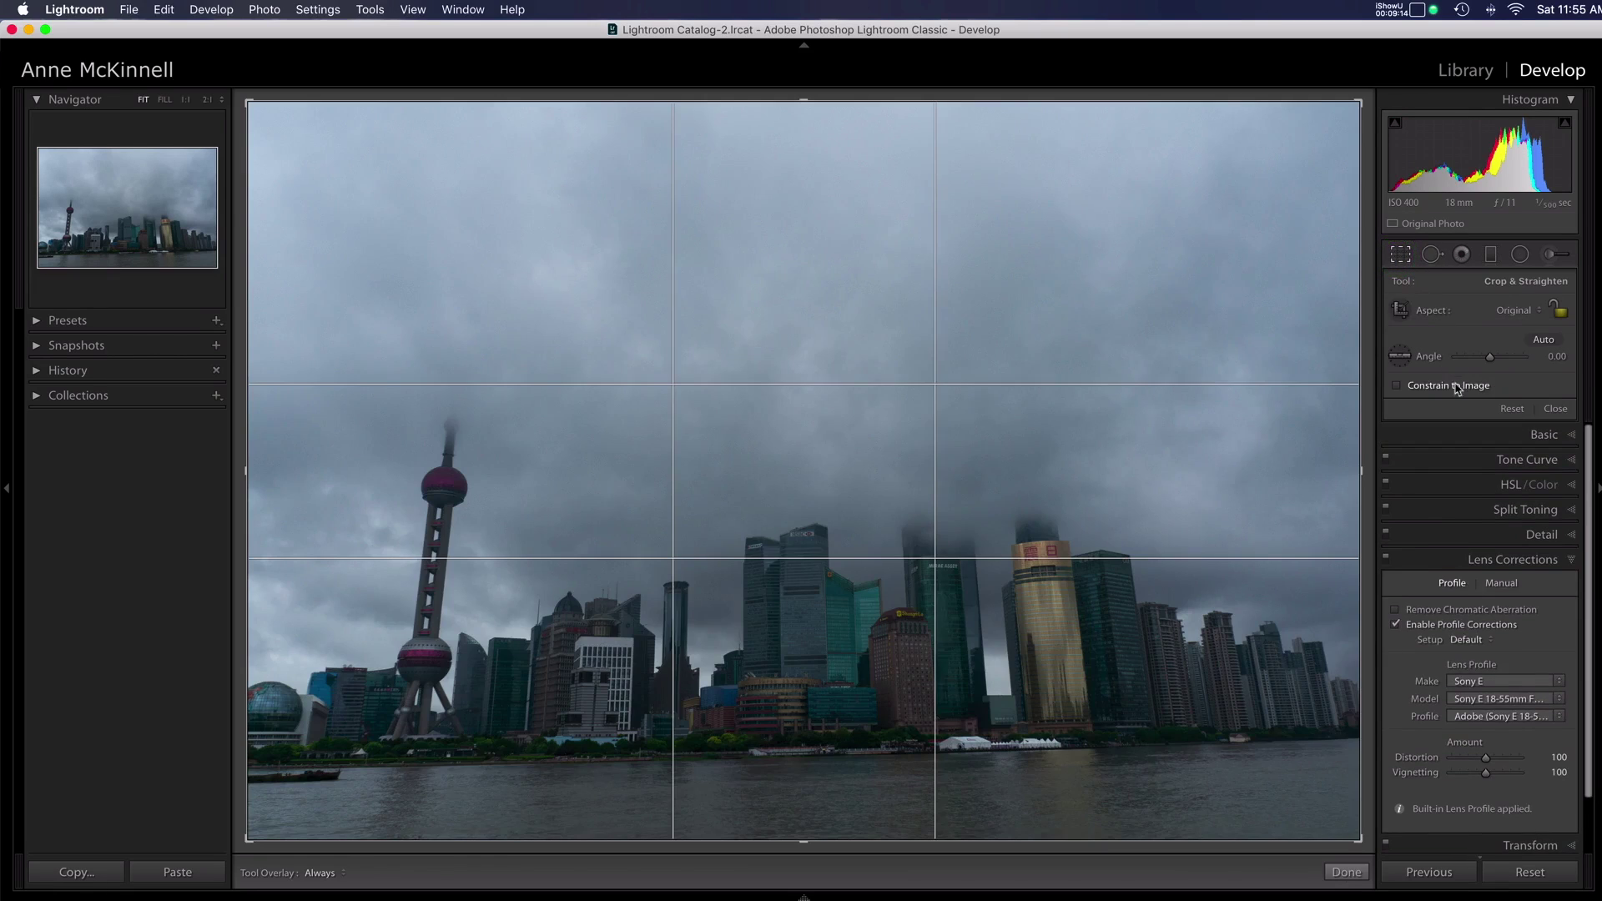
{"action": "left_click", "coordinate": [1400, 355]}
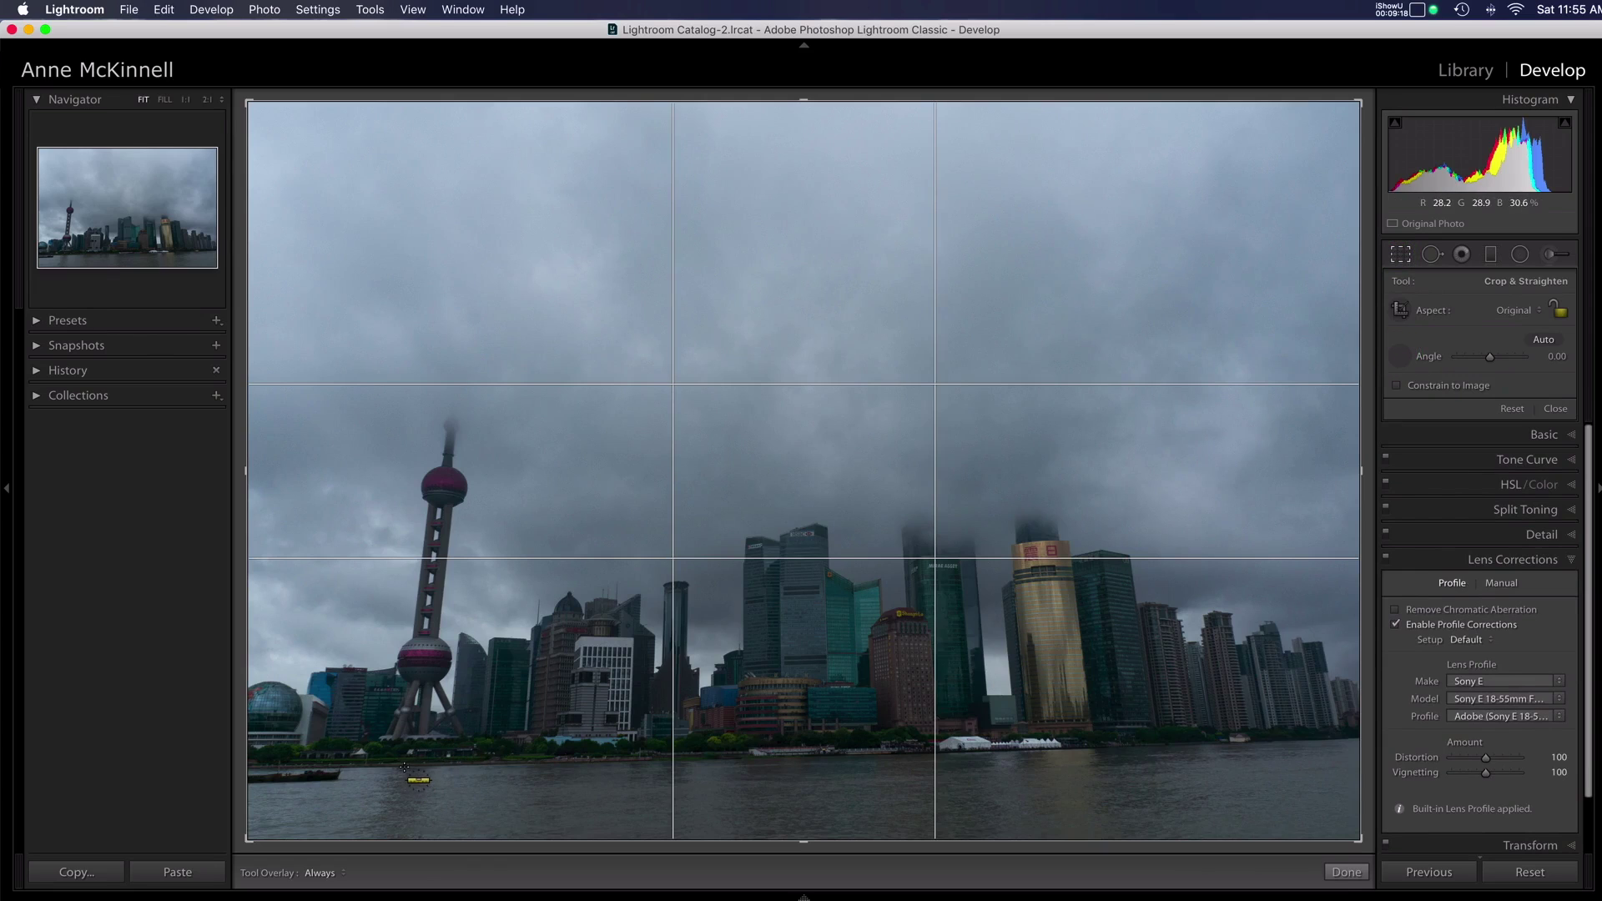
{"action": "left_click_drag", "start_coordinate": [398, 764], "coordinate": [1000, 749]}
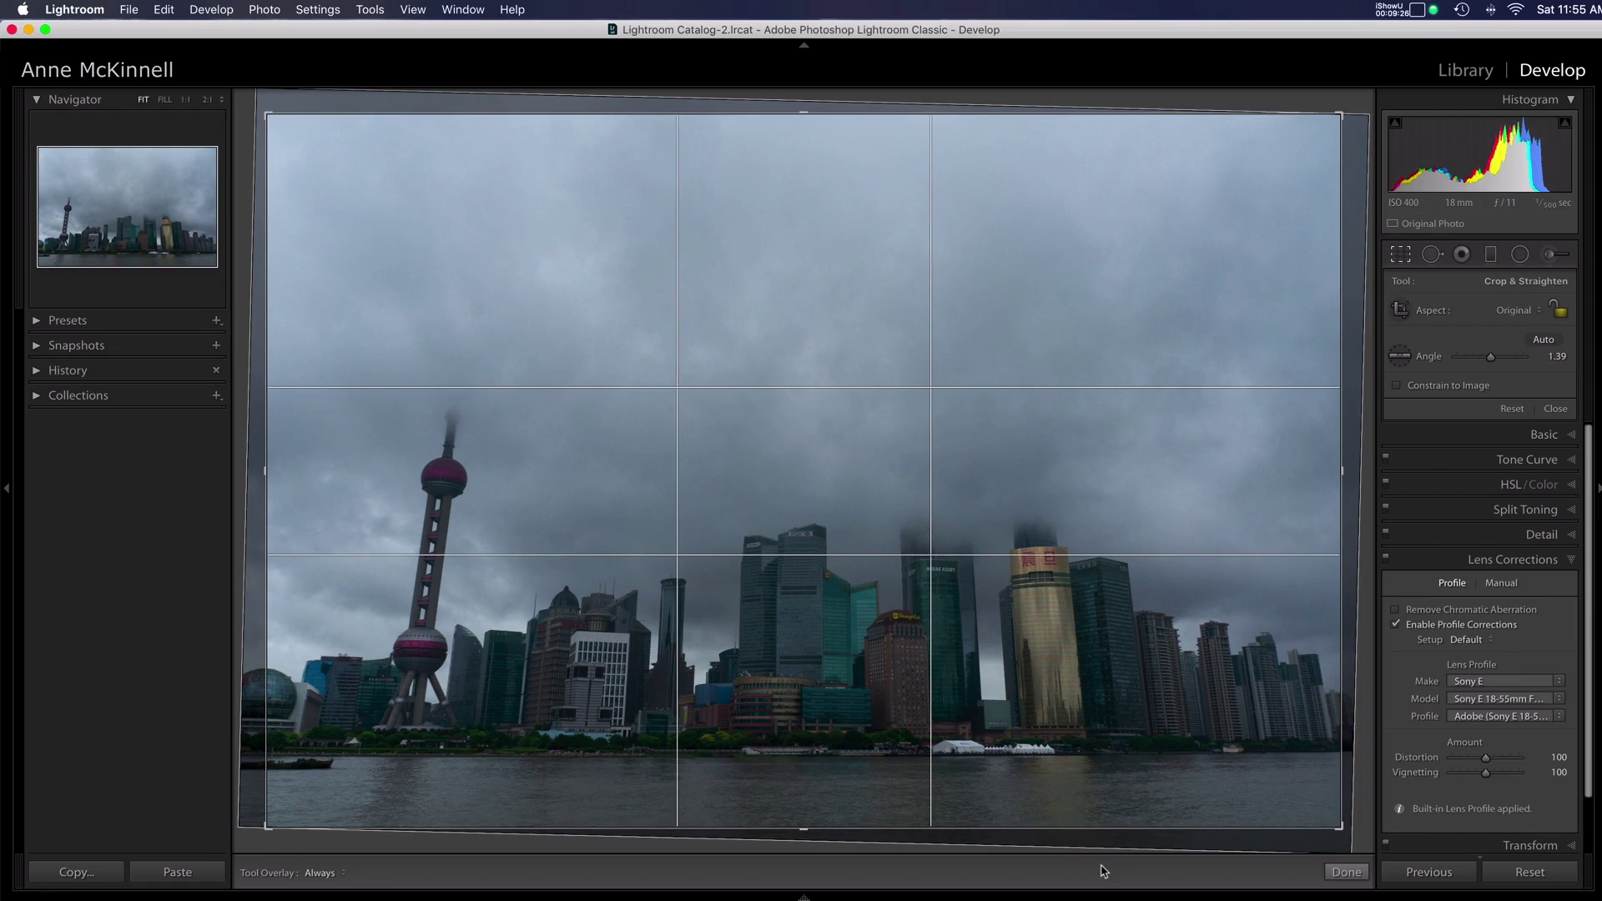
{"action": "left_click", "coordinate": [1555, 409]}
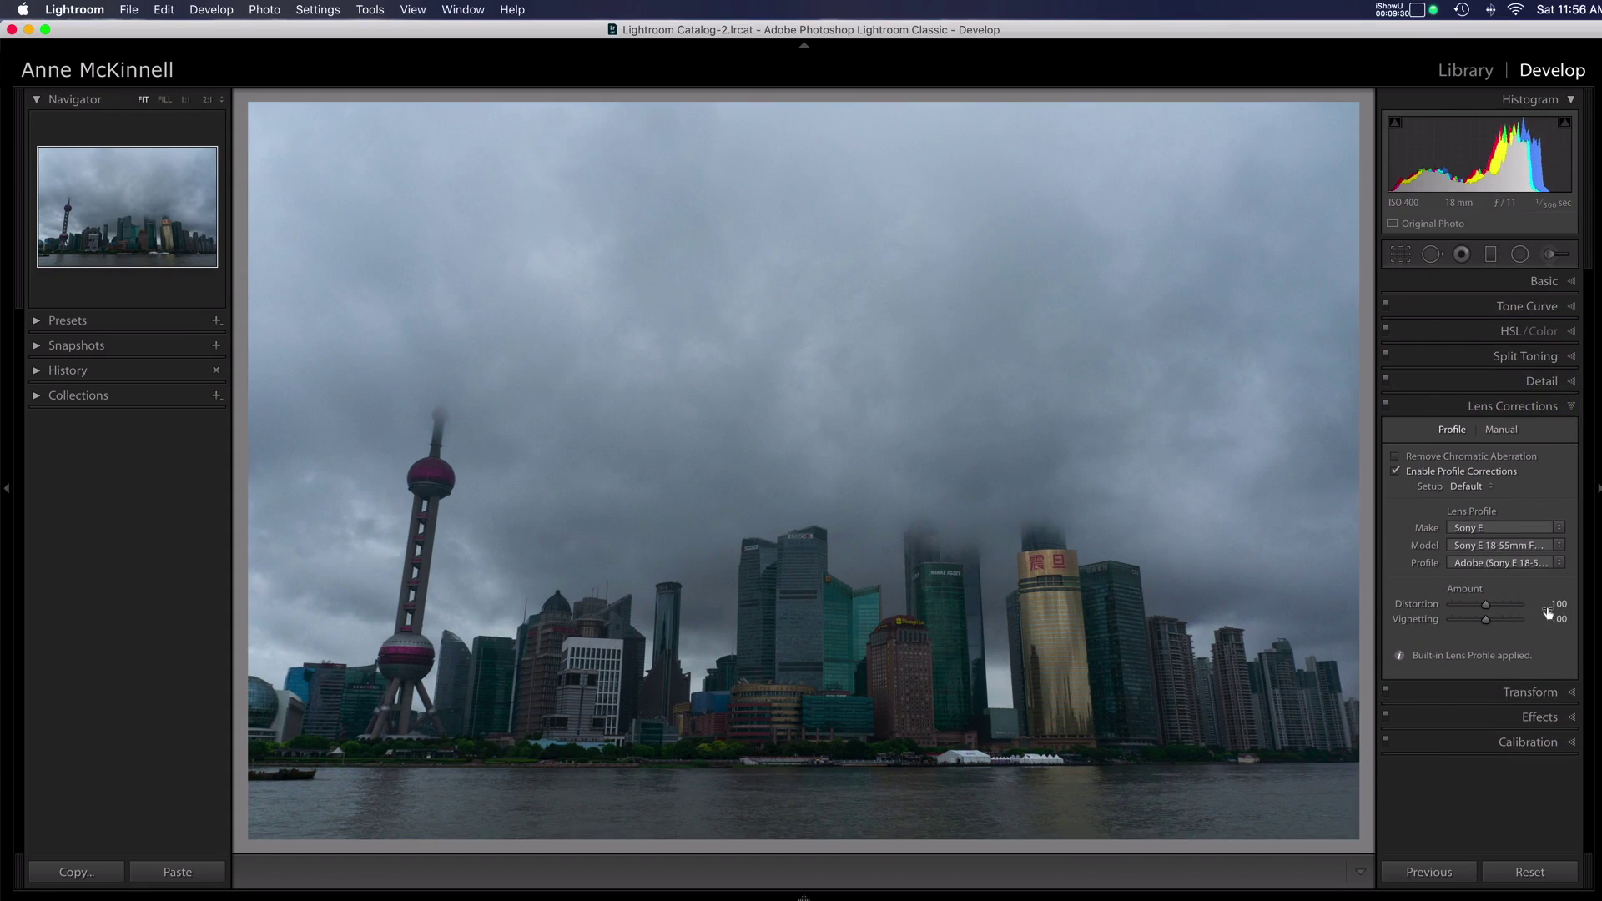
Step: Apply the Auto Upright perspective correction and crop the photo to exclude the blank white lower corners
{"action": "left_click", "coordinate": [1570, 691]}
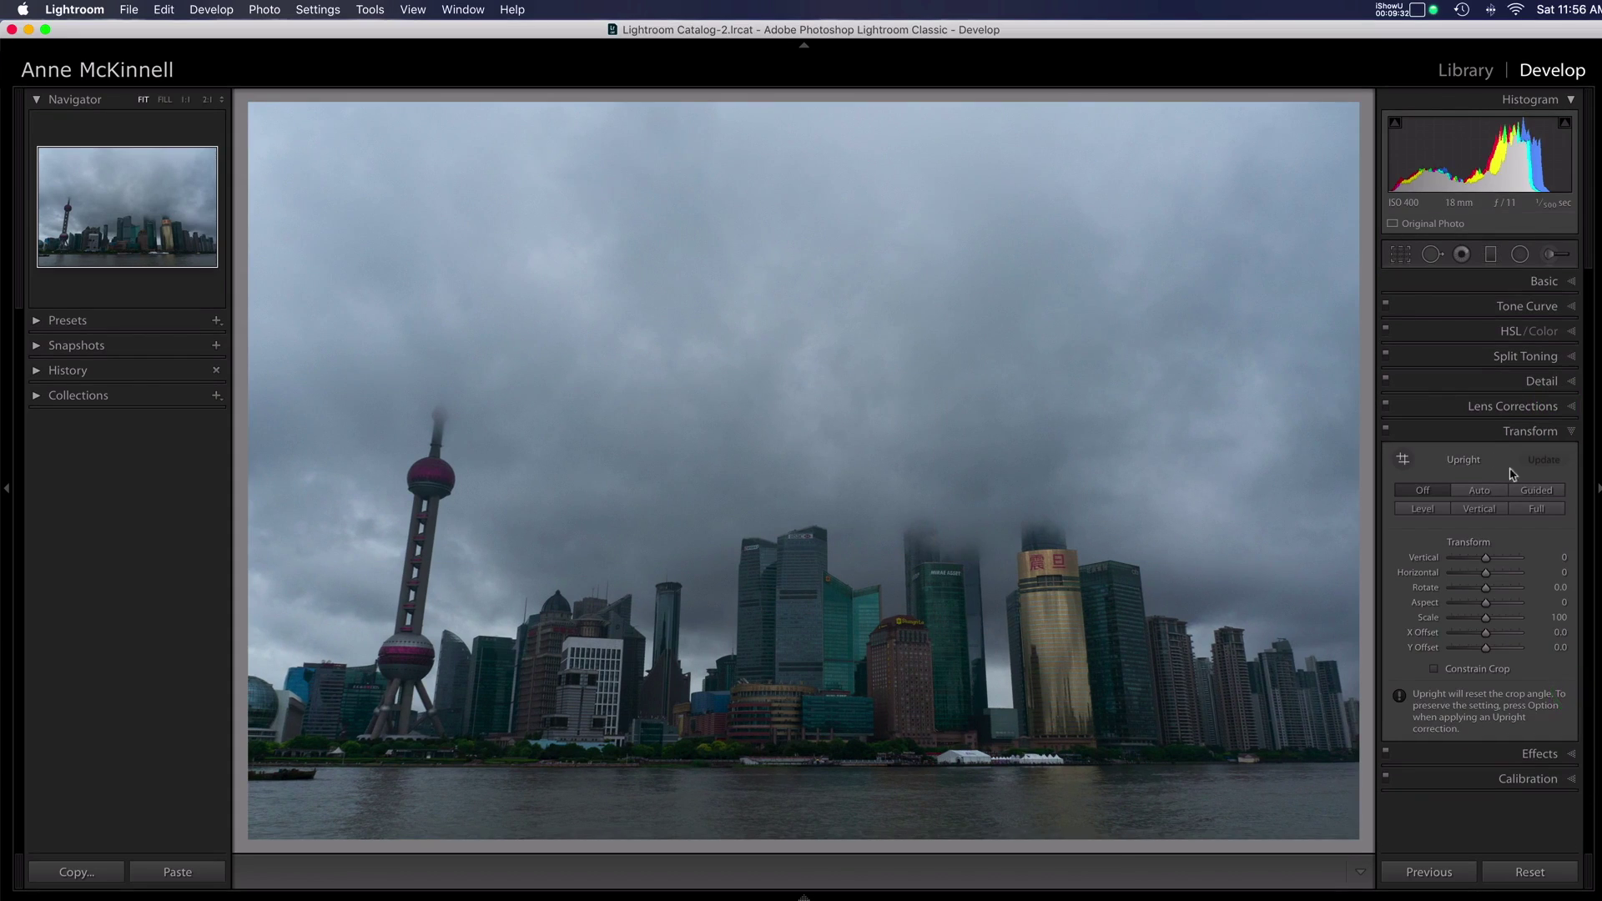
{"action": "left_click", "coordinate": [1479, 492]}
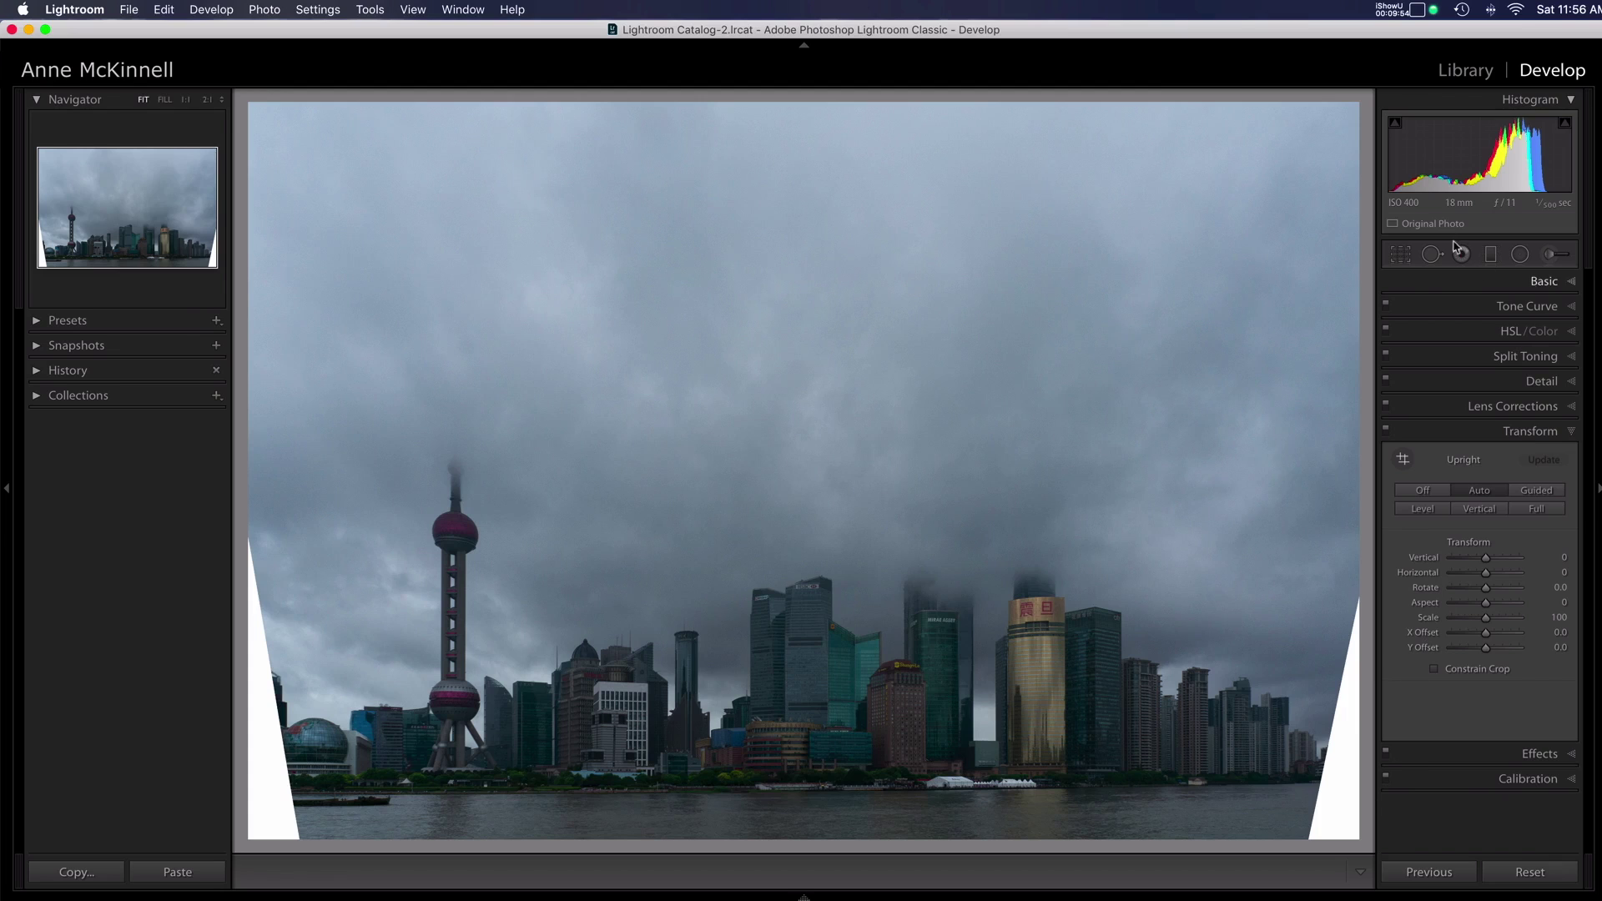
{"action": "left_click", "coordinate": [1403, 255]}
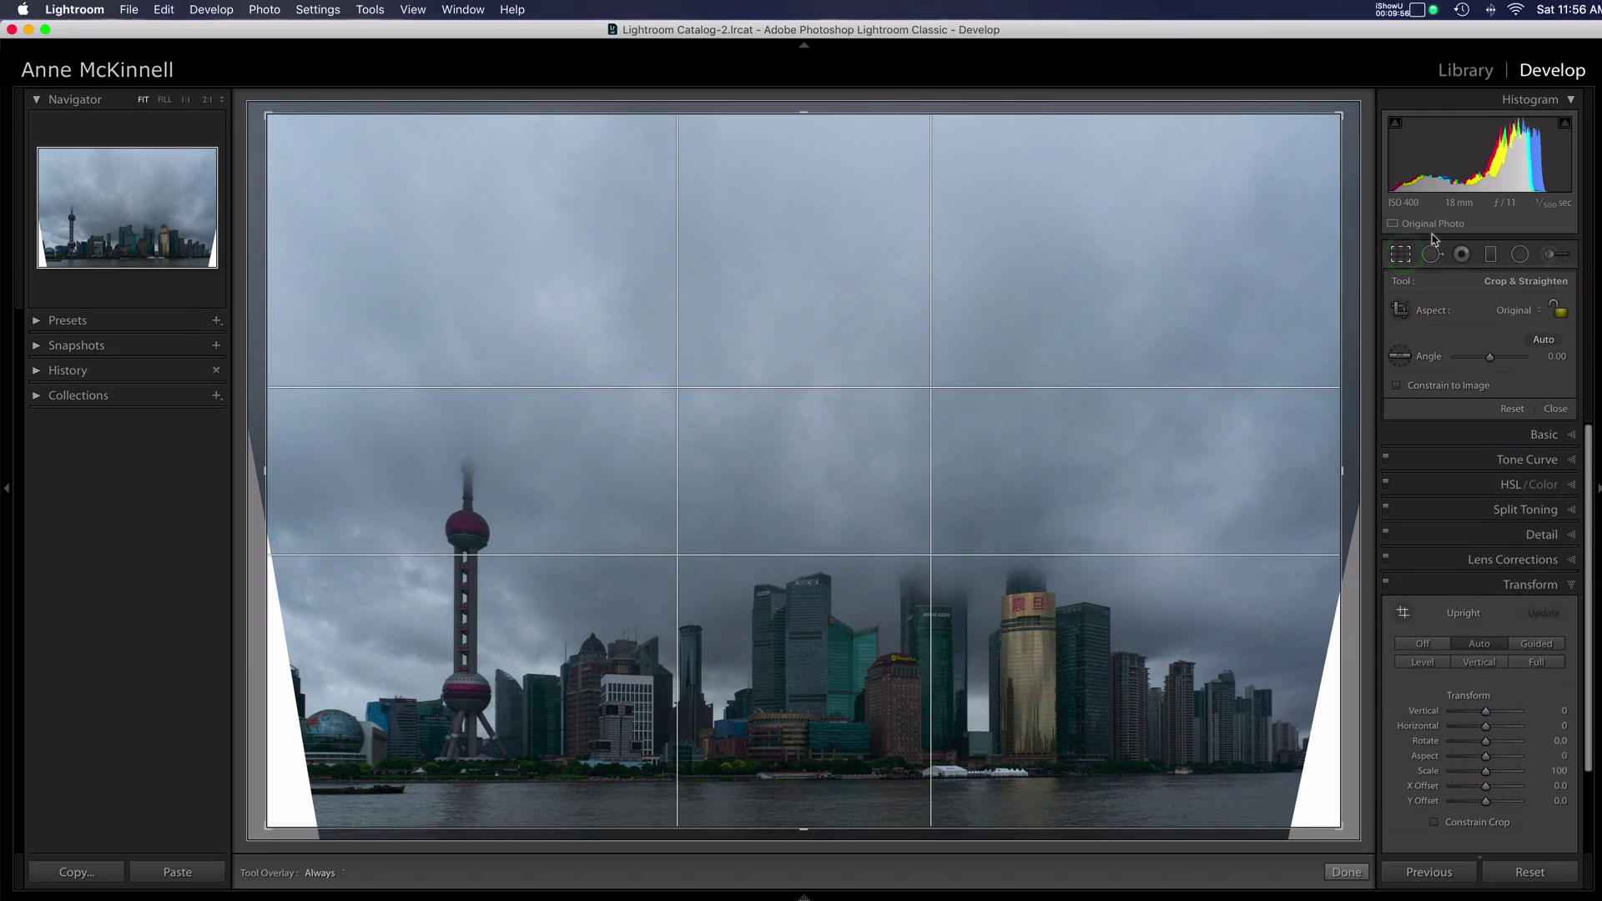
{"action": "left_click_drag", "start_coordinate": [851, 491], "coordinate": [866, 459]}
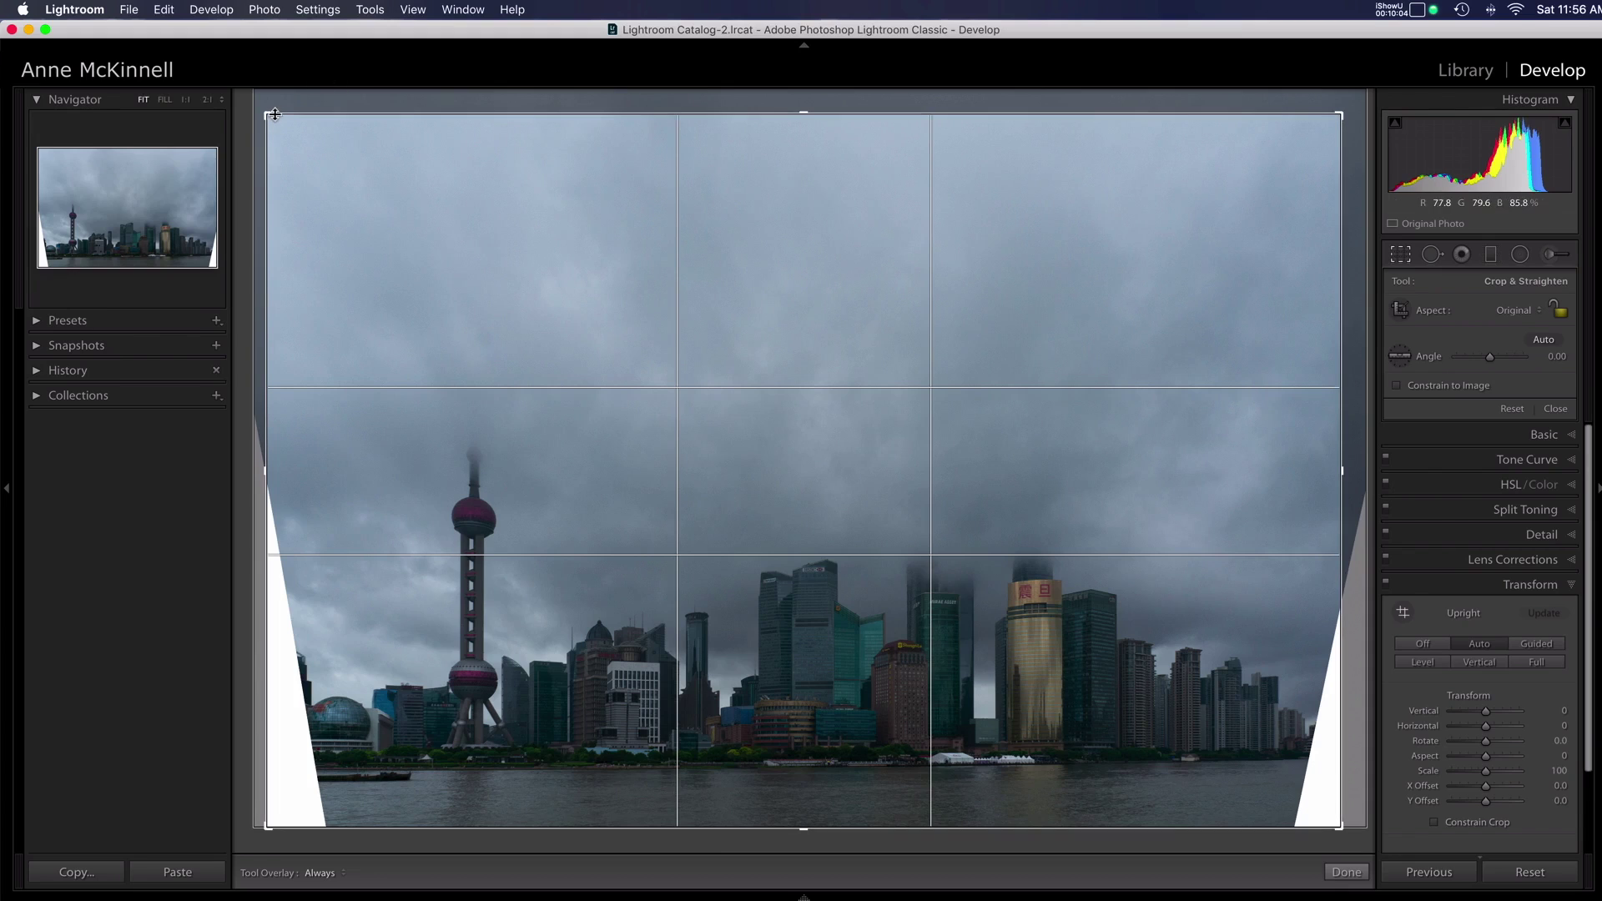
{"action": "key", "text": "shift"}
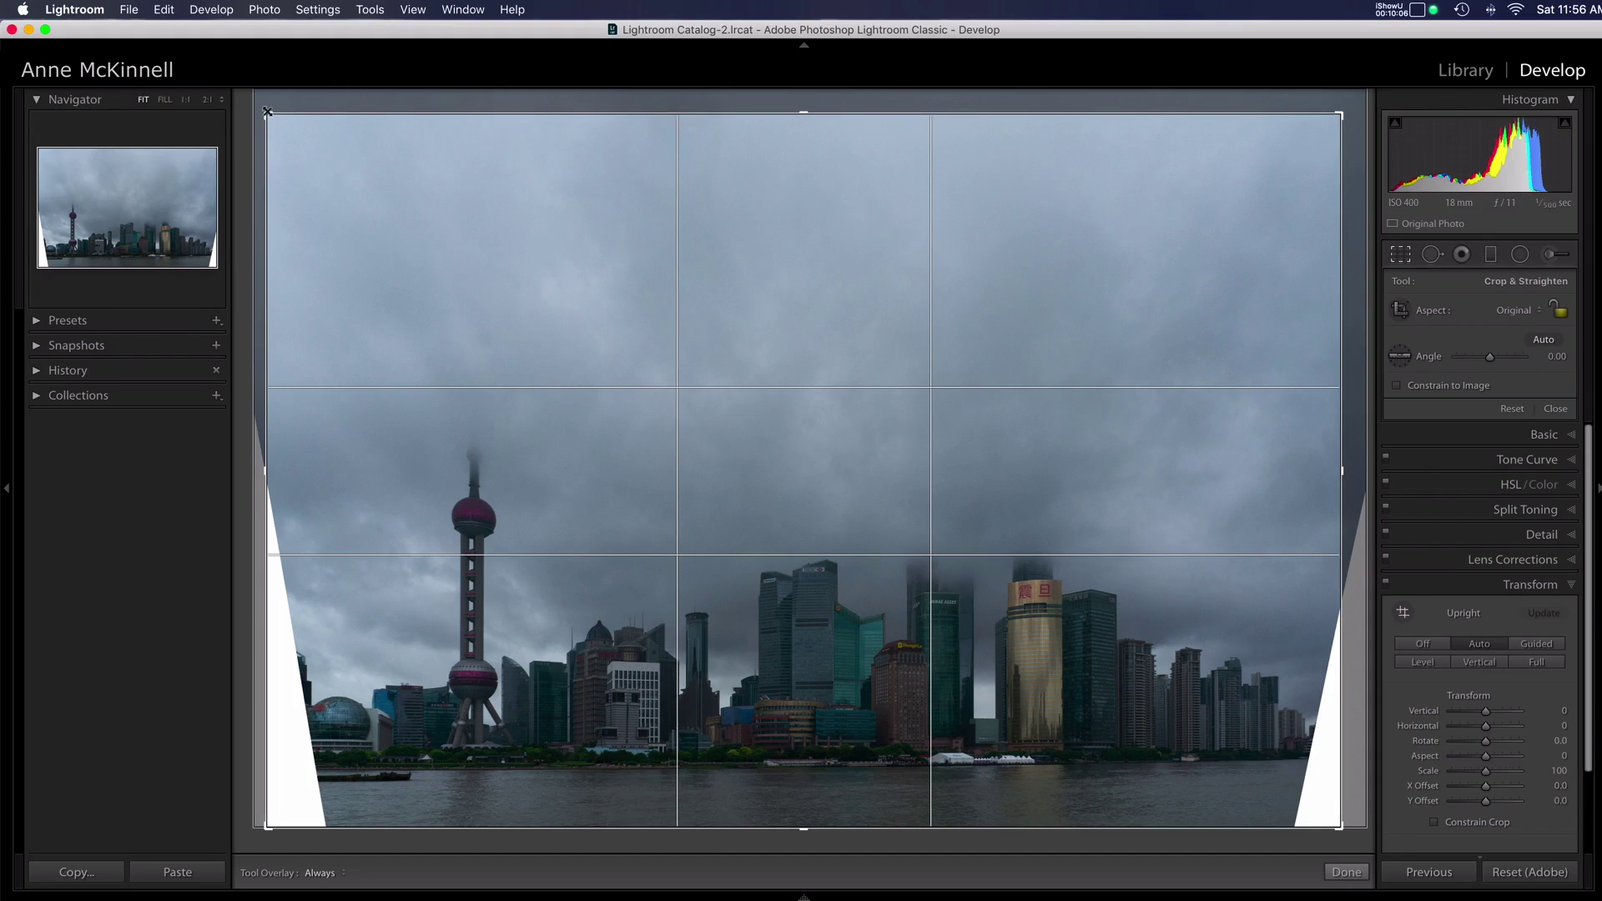
{"action": "left_click_drag", "start_coordinate": [268, 114], "coordinate": [298, 135]}
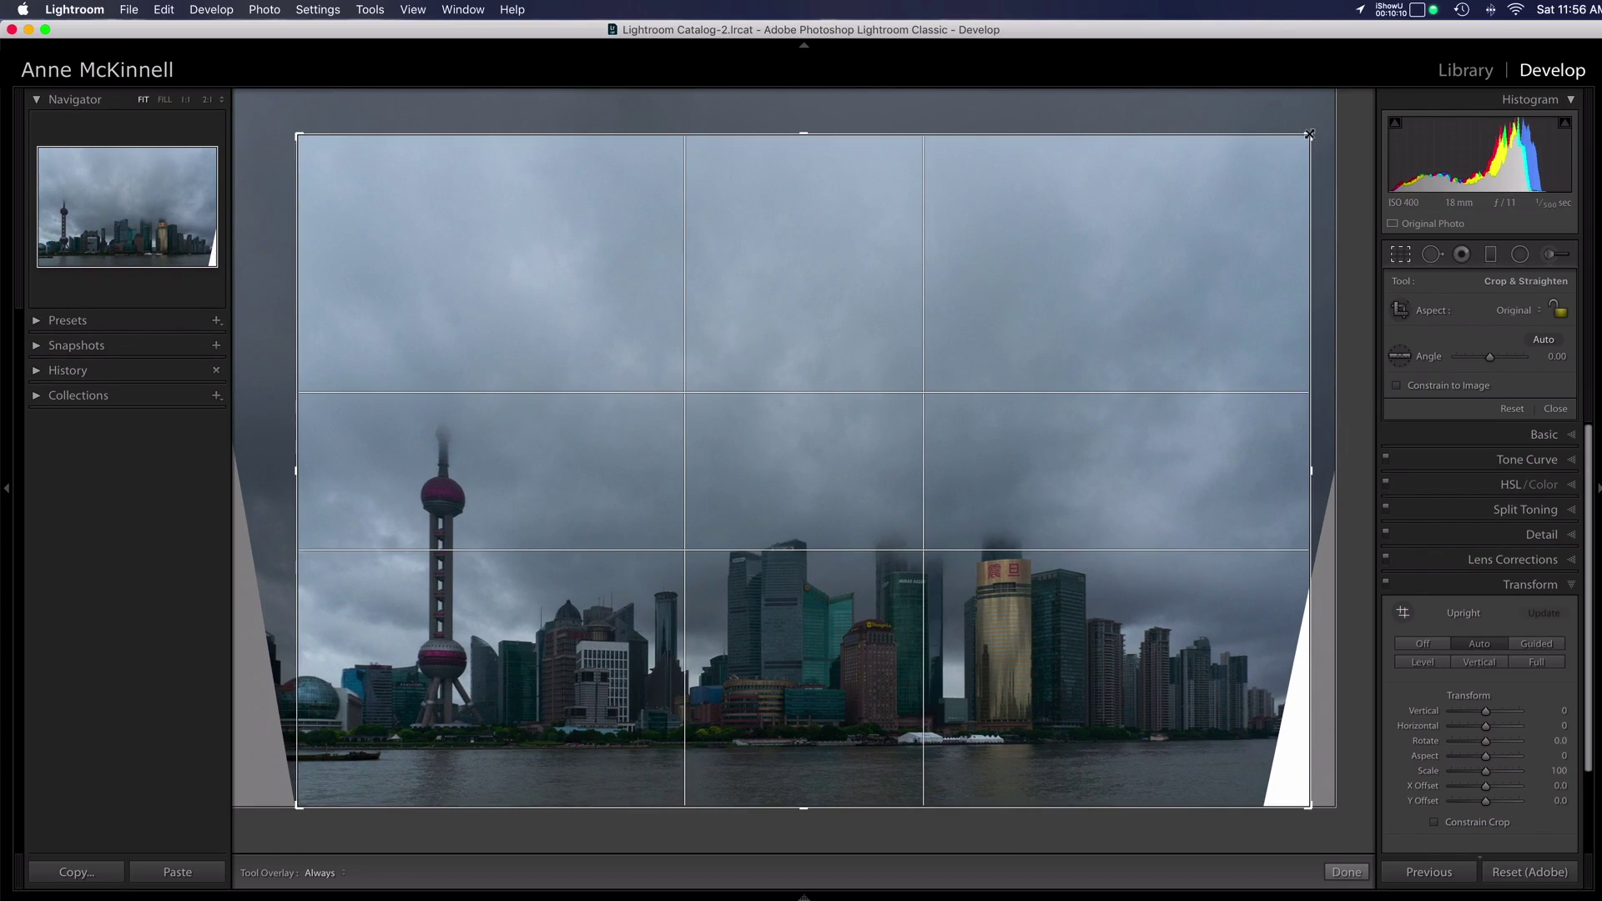
{"action": "mouse_move", "coordinate": [1308, 134]}
{"action": "left_mouse_down"}
{"action": "mouse_move", "coordinate": [1284, 153]}
{"action": "mouse_move", "coordinate": [1298, 147]}
{"action": "left_mouse_up"}
{"action": "left_click", "coordinate": [1556, 408]}
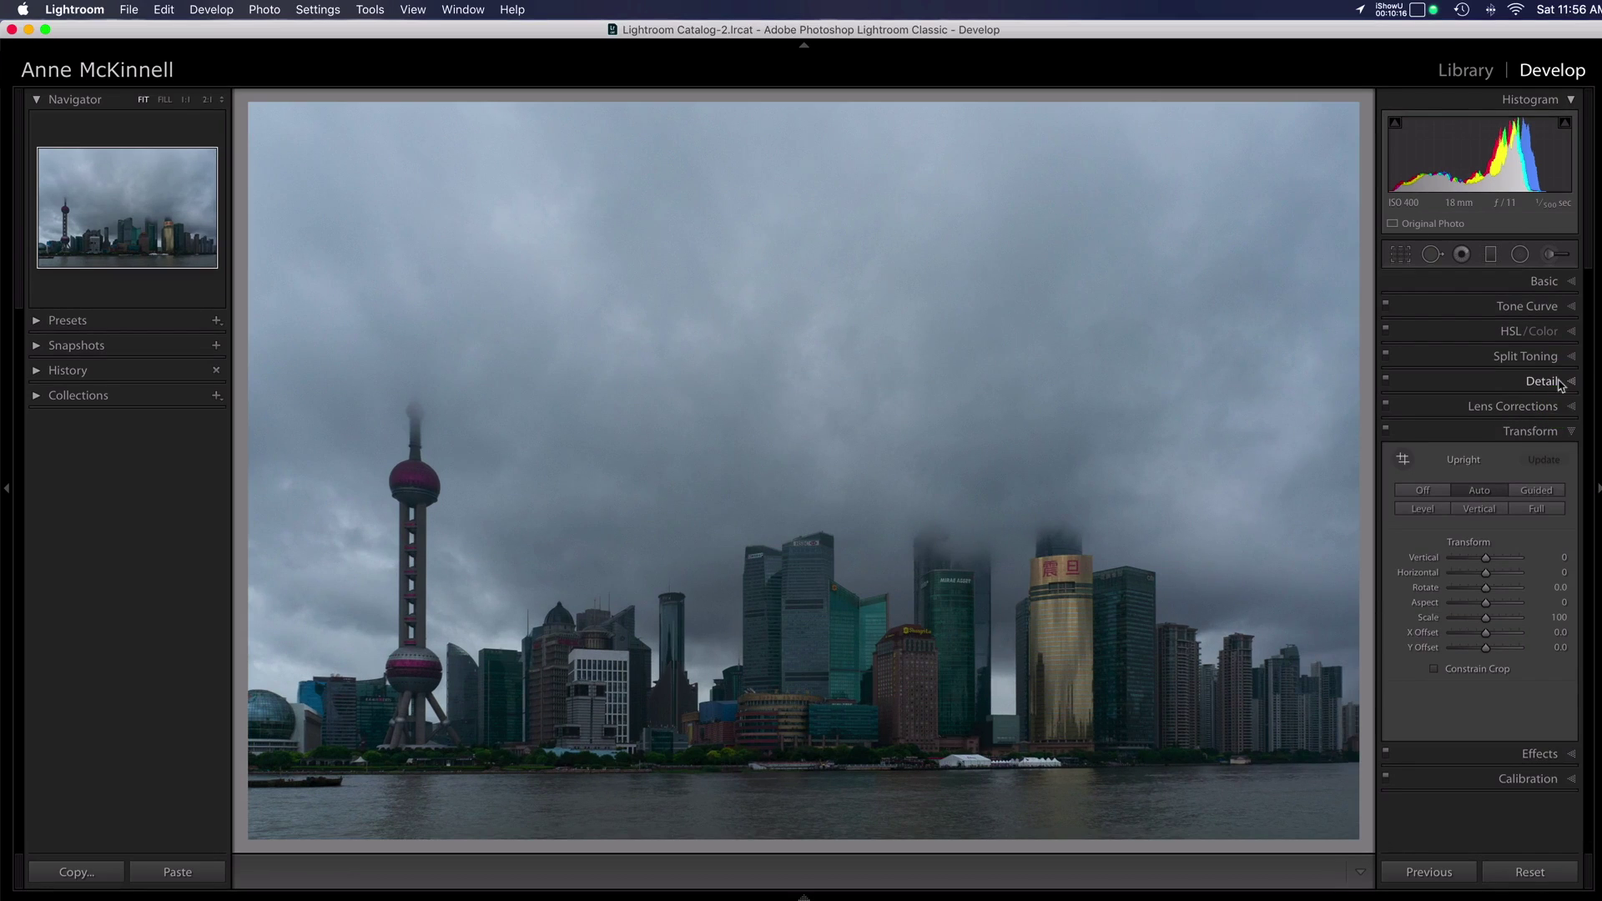
Step: Change the photo's profile to Camera Landscape and its white balance to Daylight
{"action": "left_click", "coordinate": [1570, 432]}
{"action": "left_click", "coordinate": [1573, 284]}
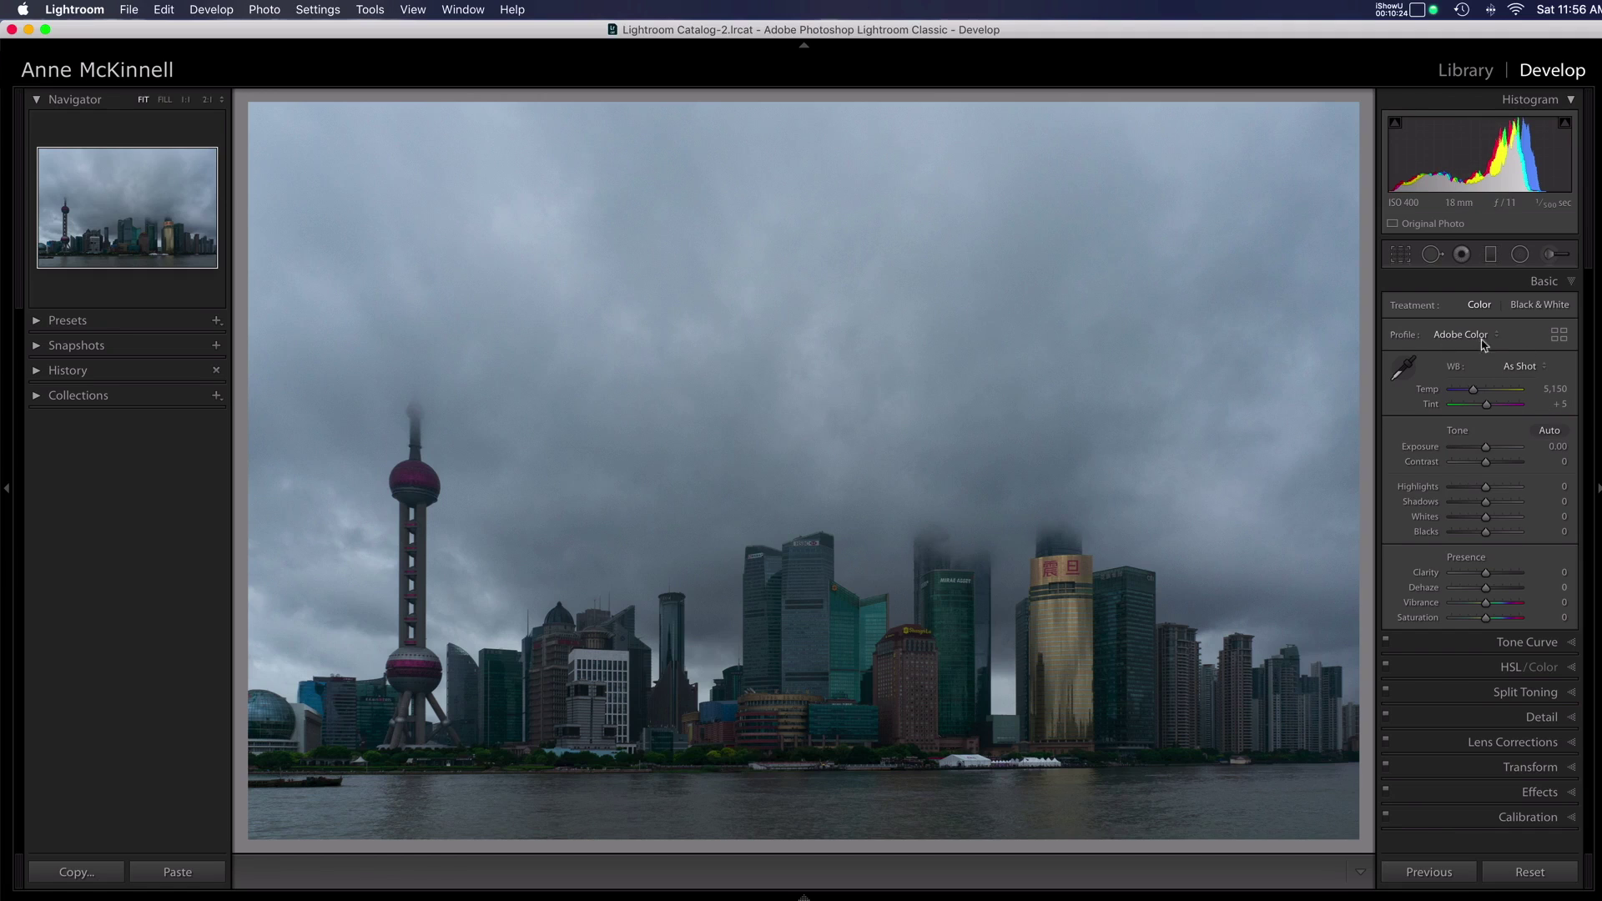
{"action": "left_click", "coordinate": [1557, 337]}
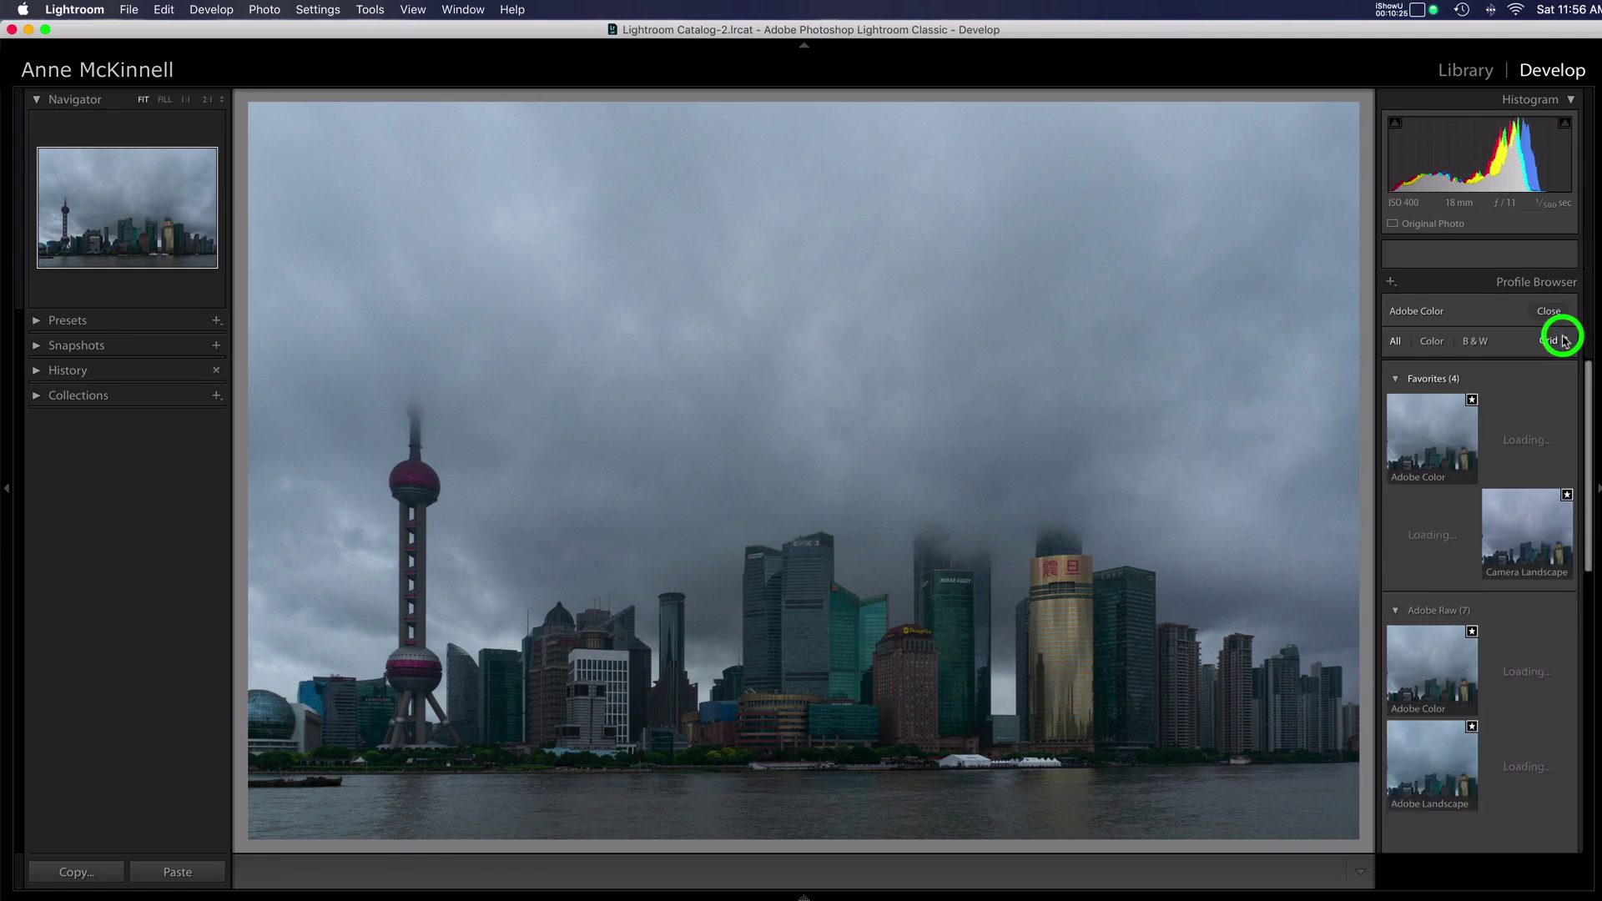
{"action": "left_click", "coordinate": [1537, 510]}
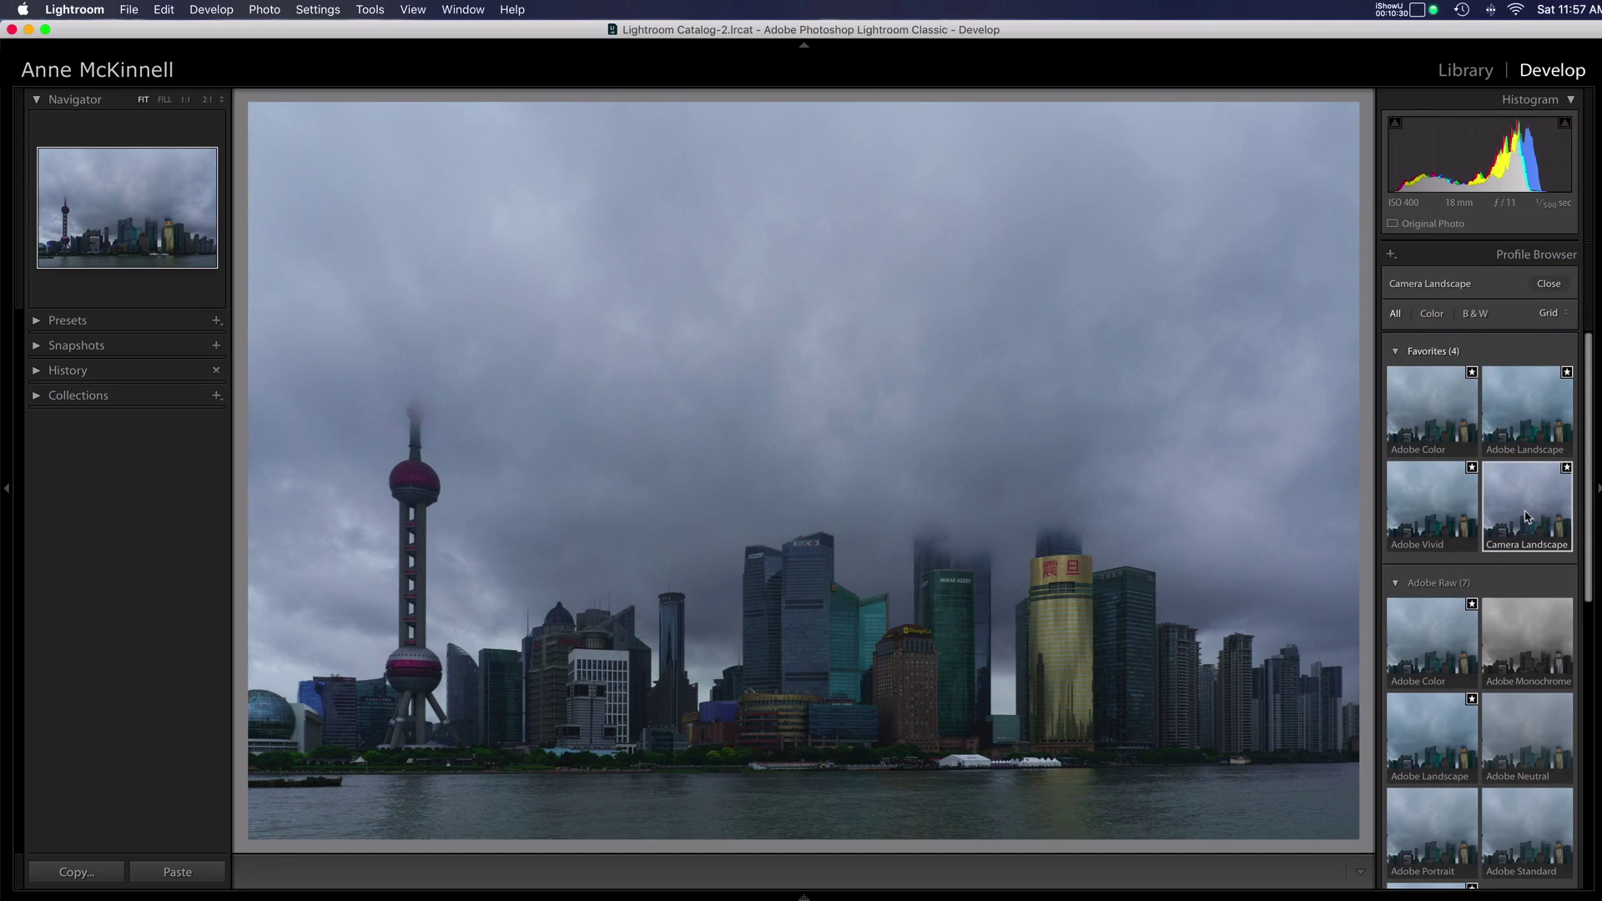
{"action": "left_click", "coordinate": [1549, 284]}
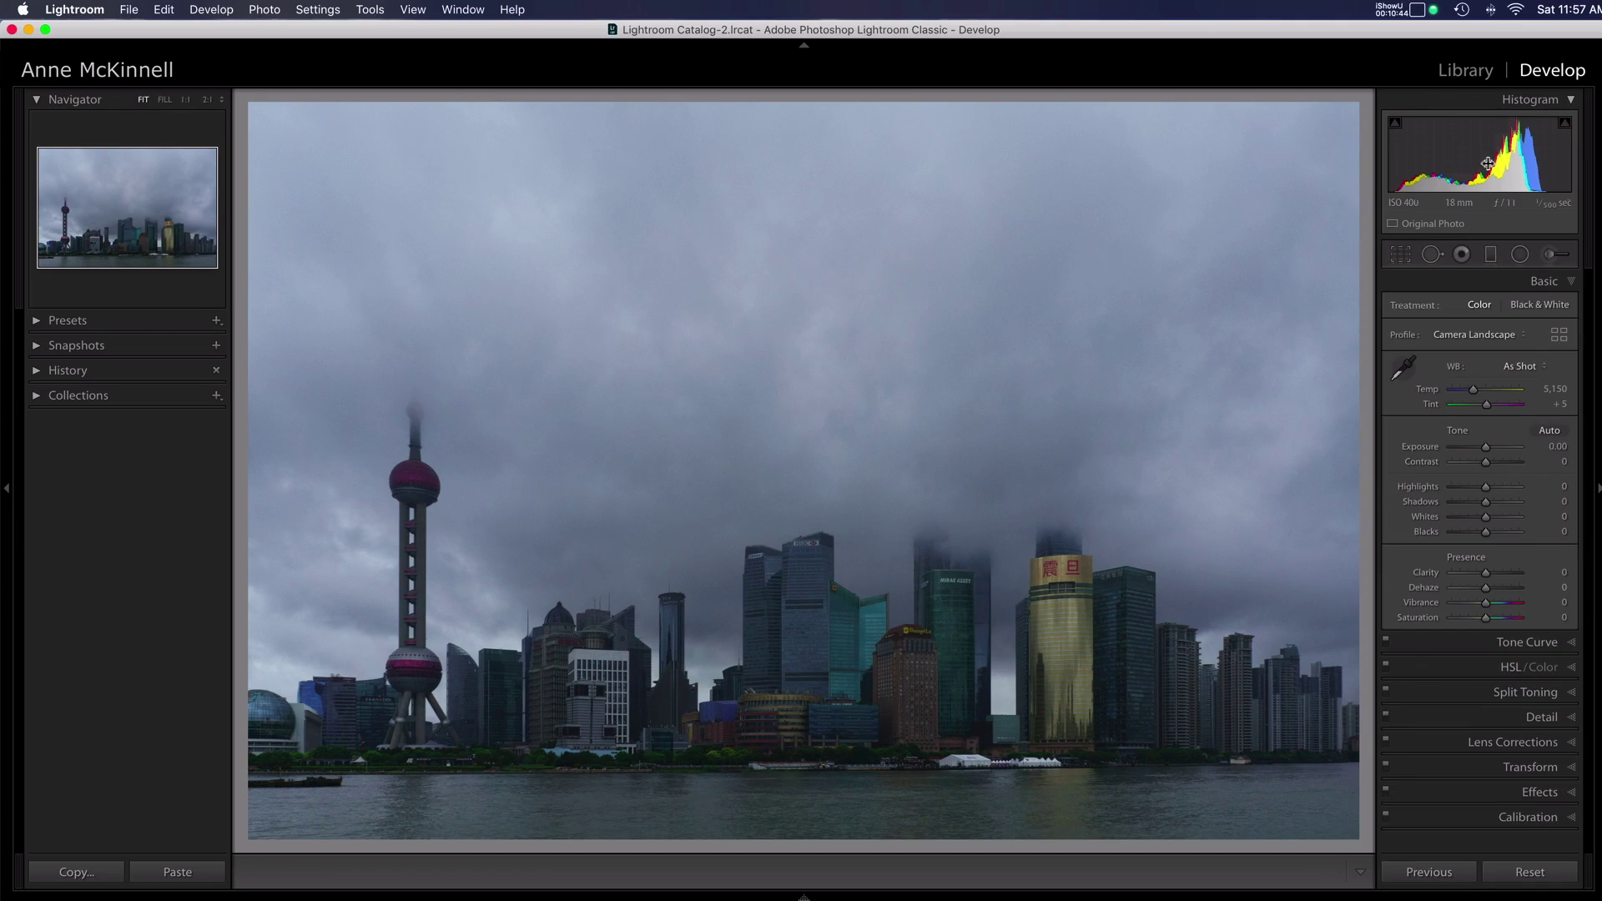
{"action": "left_click", "coordinate": [1529, 367]}
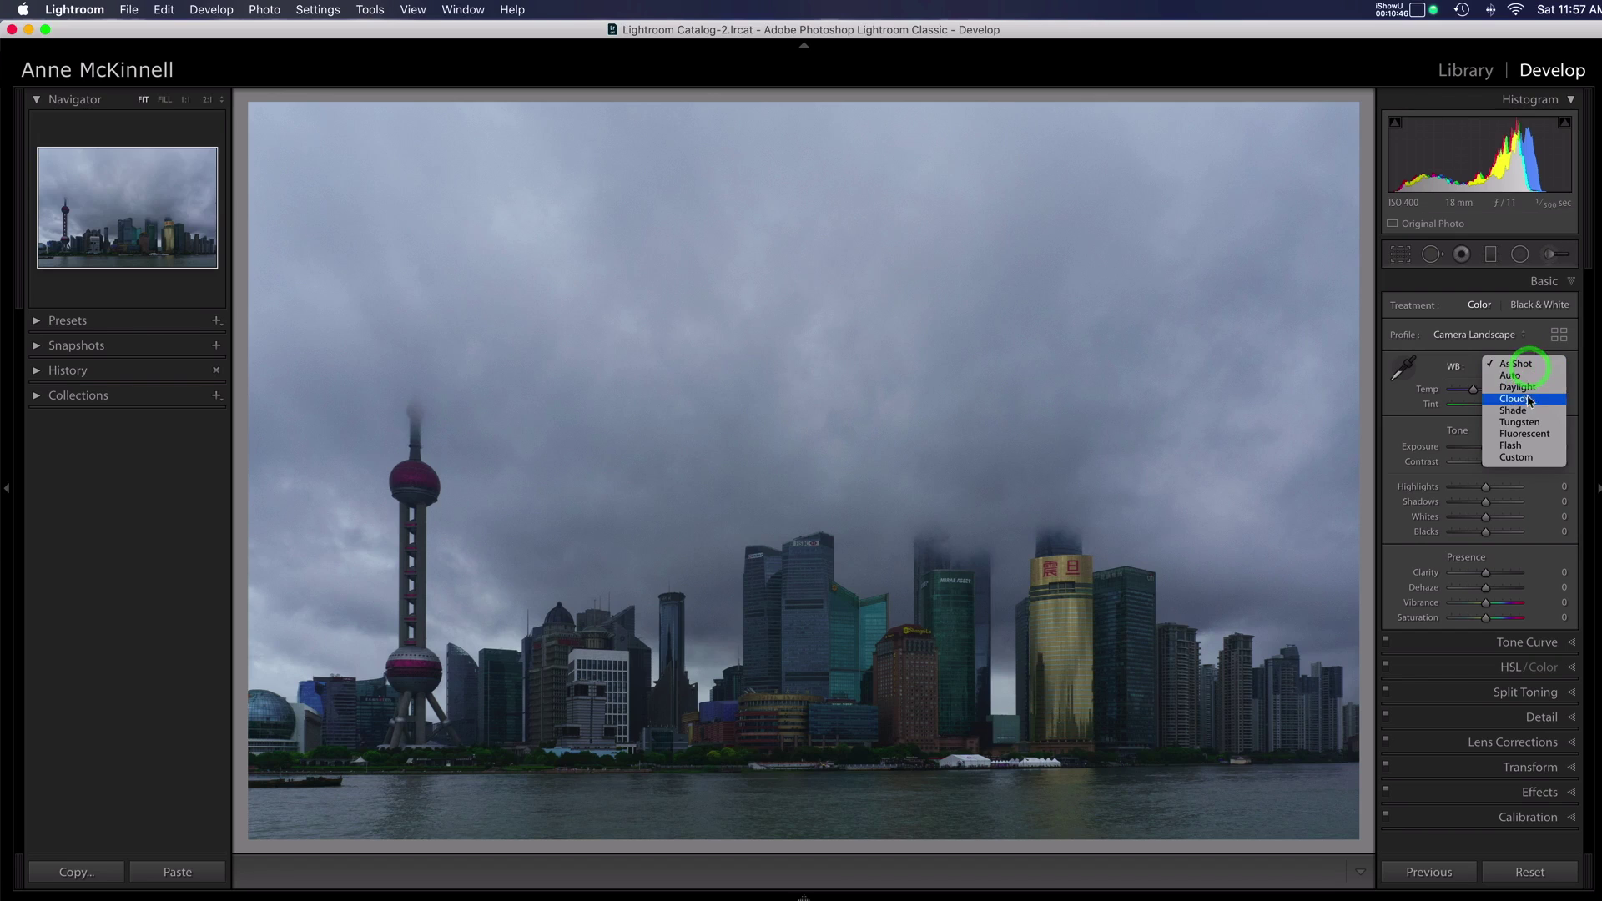
{"action": "left_click", "coordinate": [1525, 387]}
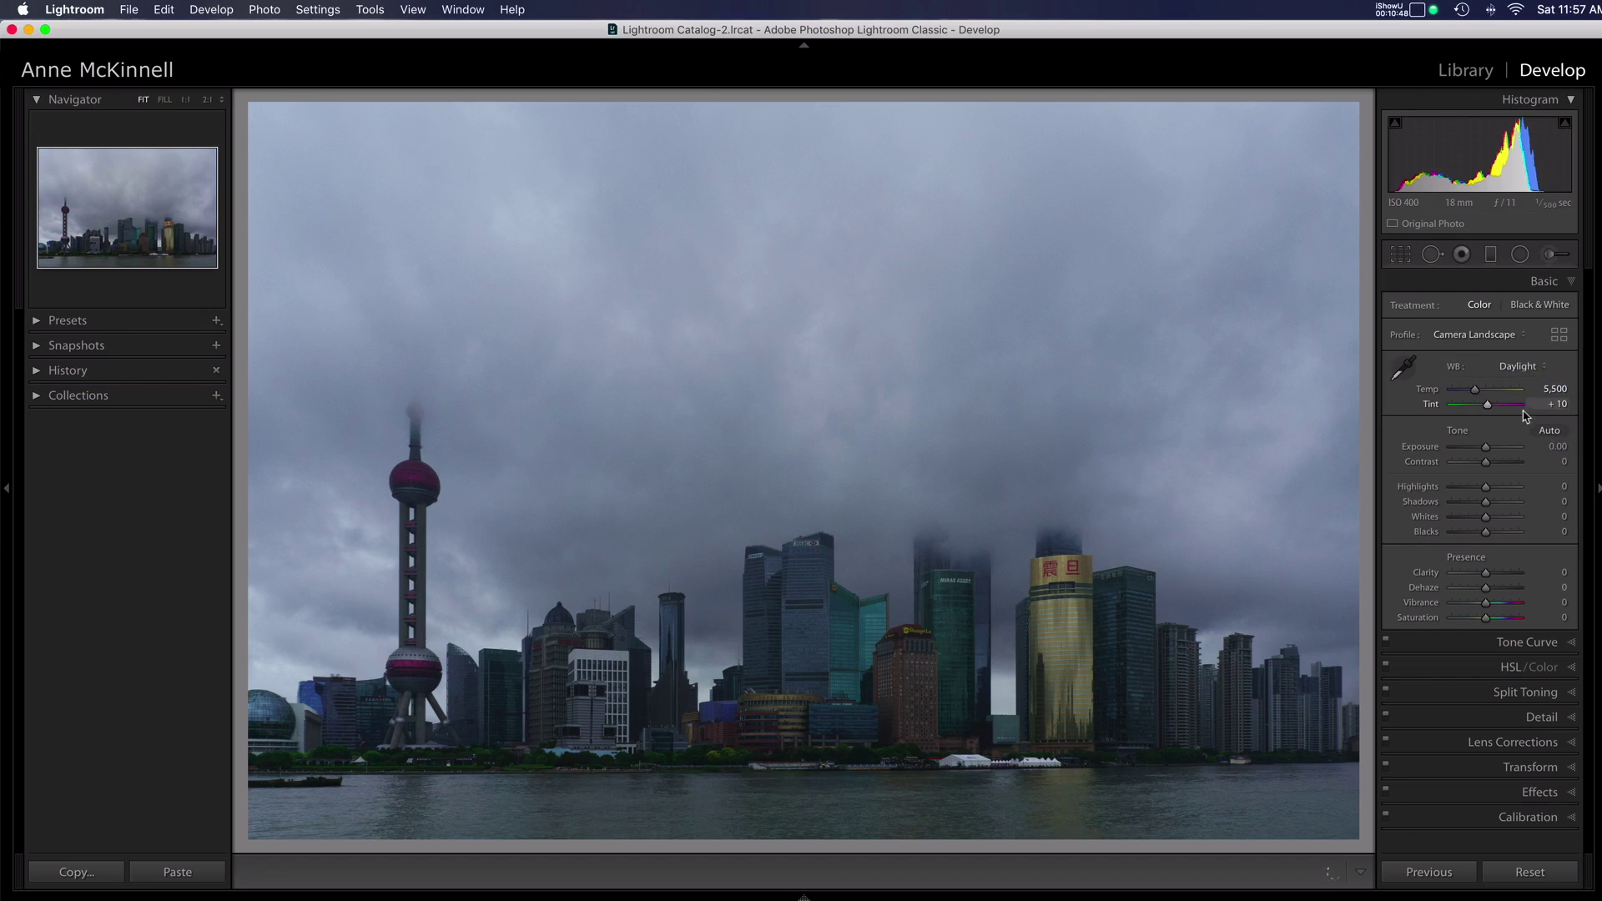
Step: Set Exposure +0.25, Contrast +28, Highlights -50, Shadows +19, Whites +15, Blacks -11, Clarity +14, Vibrance +15 and Saturation +14
{"action": "left_click_drag", "start_coordinate": [1486, 449], "coordinate": [1491, 617]}
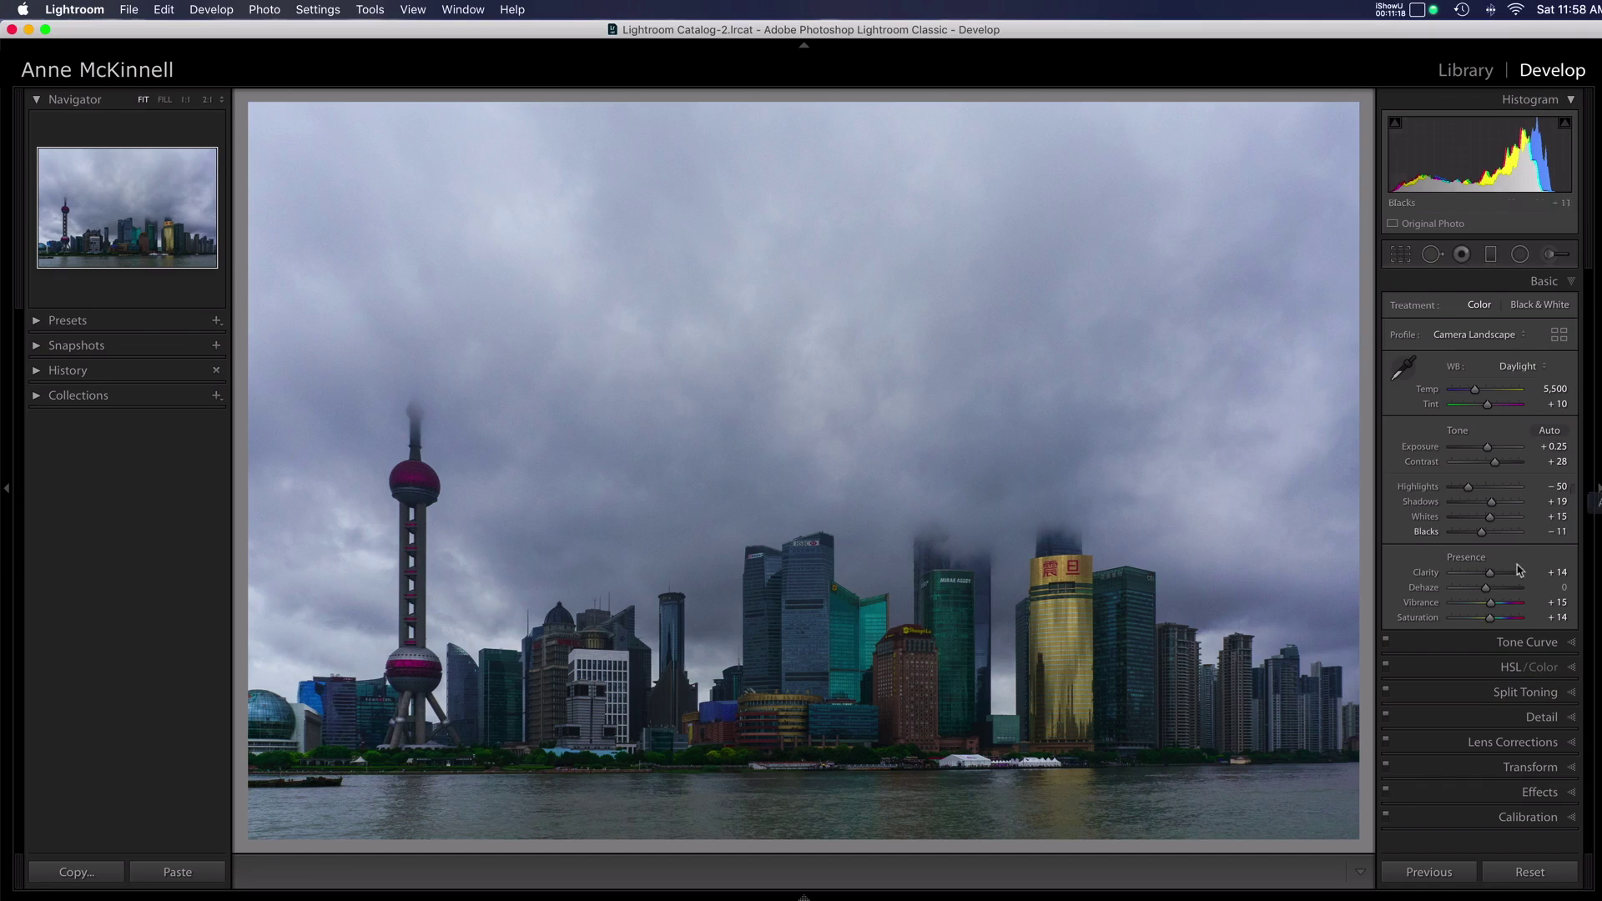
Step: Set the sharpening Amount to 78 and Masking to 46, and the luminance noise reduction to 26
{"action": "left_click", "coordinate": [1563, 716]}
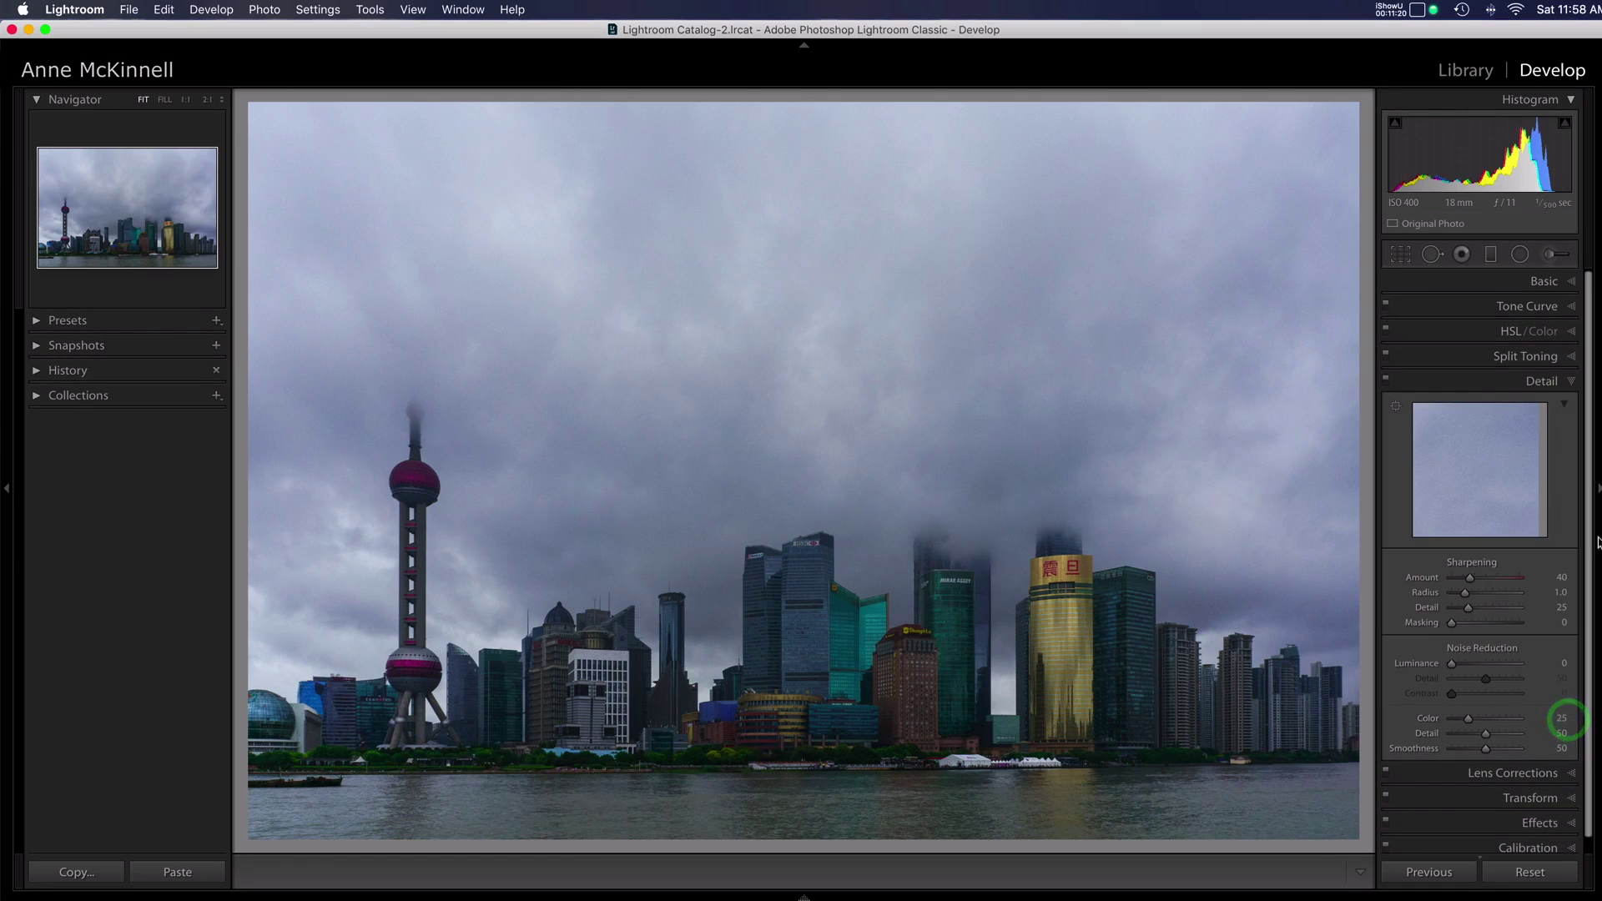
{"action": "left_click_drag", "start_coordinate": [1470, 584], "coordinate": [1487, 632]}
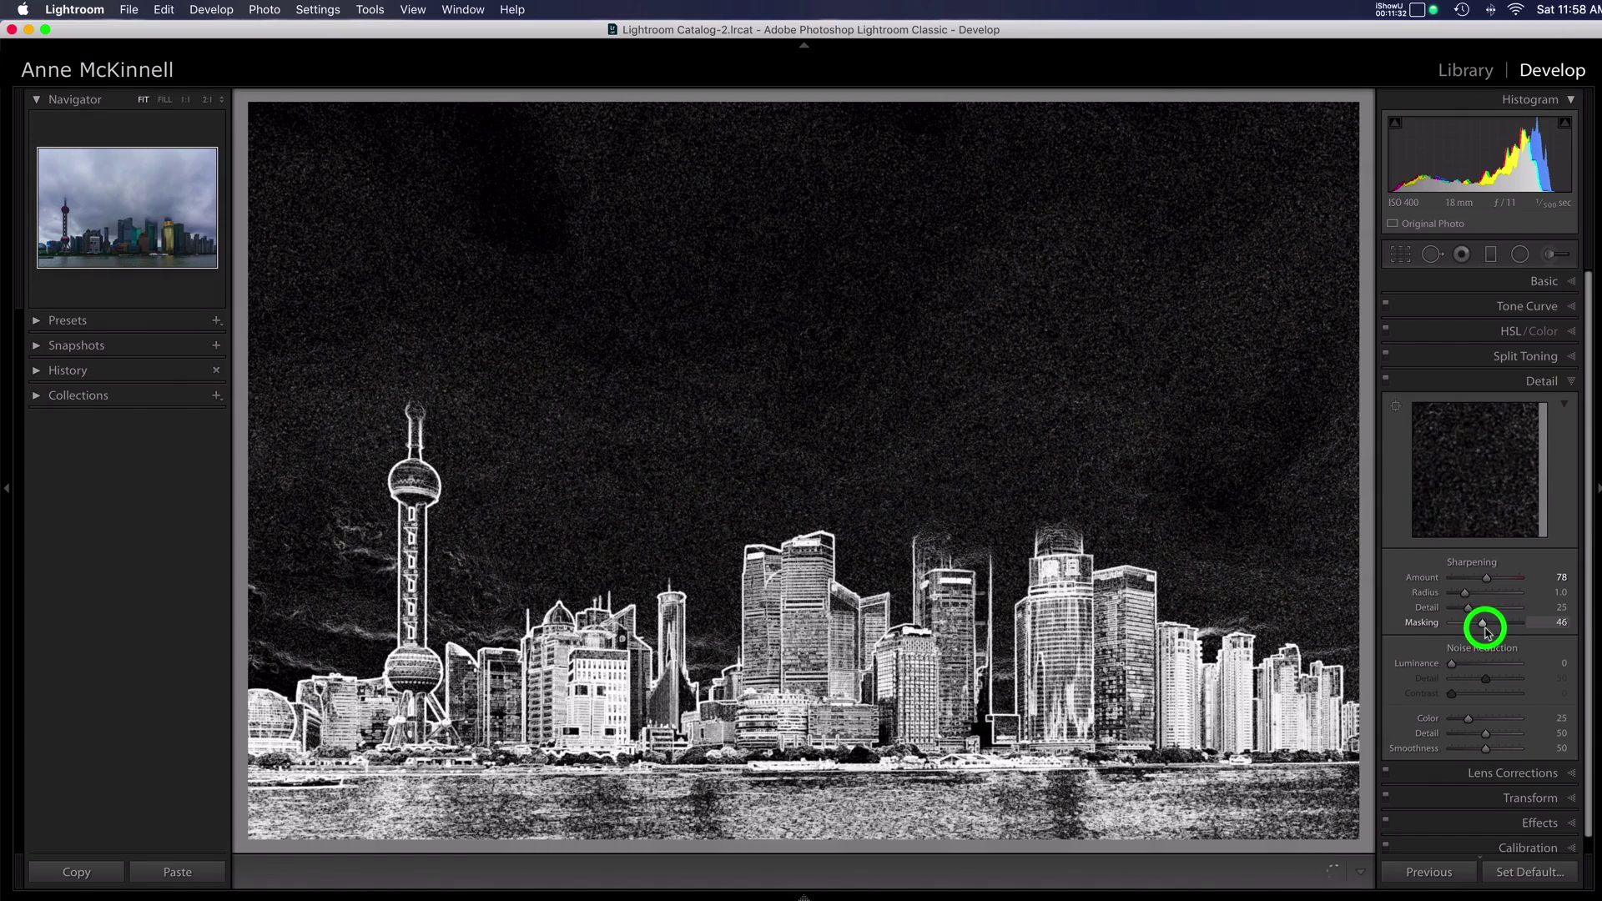
{"action": "left_click_drag", "start_coordinate": [1487, 637], "coordinate": [1484, 634]}
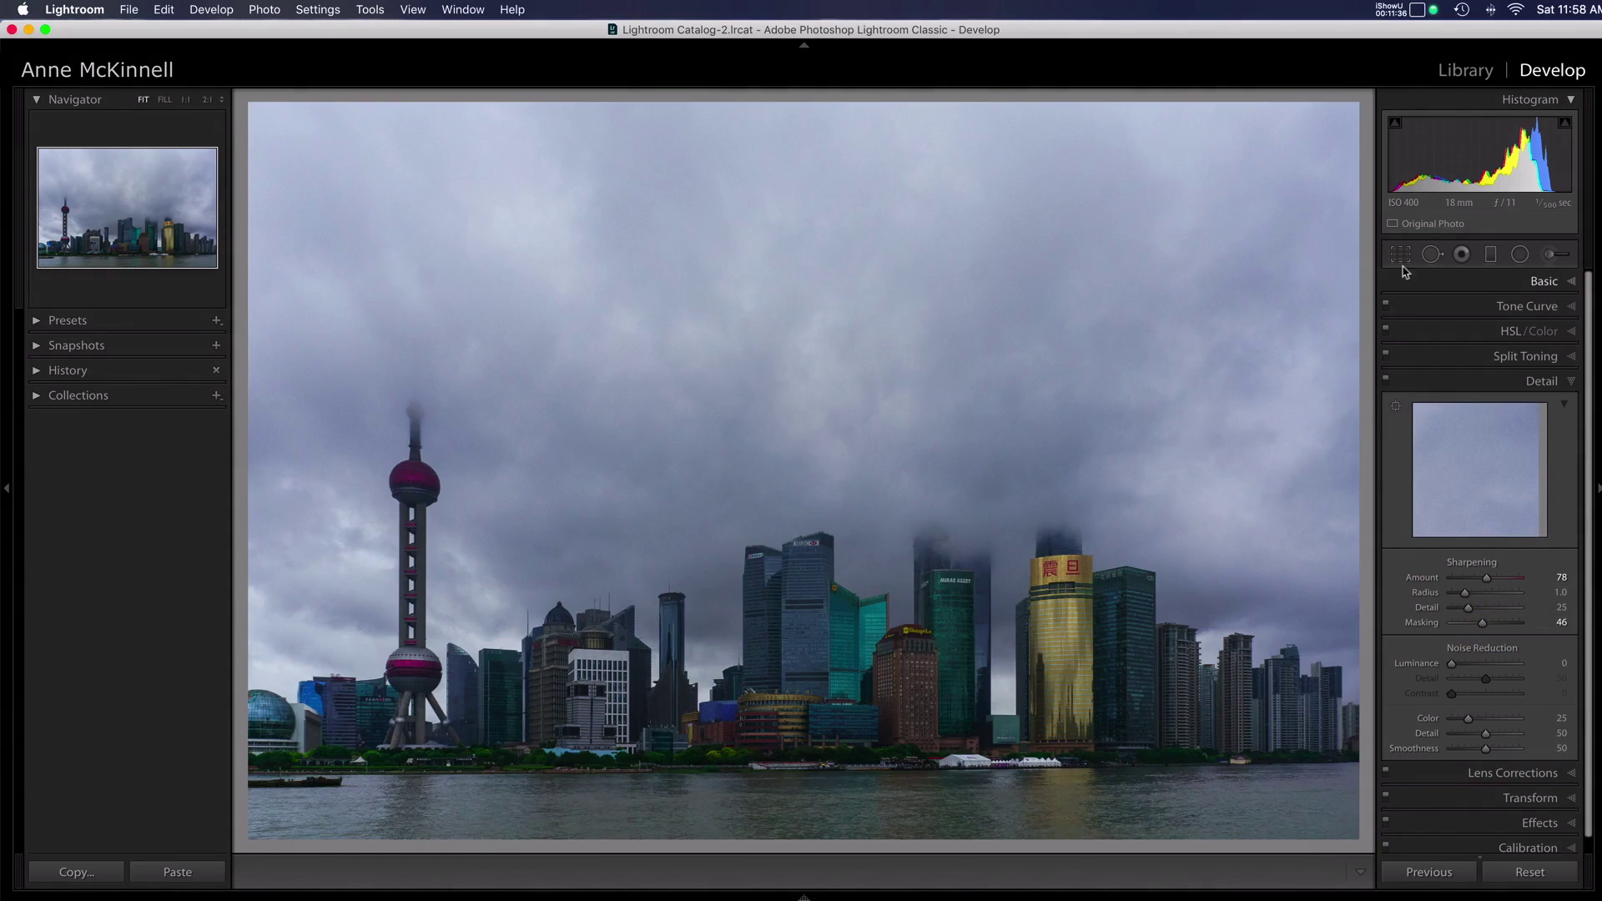
{"action": "left_click_drag", "start_coordinate": [1451, 664], "coordinate": [1485, 665]}
{"action": "scroll", "coordinate": [1484, 665], "scroll_direction": "down", "scroll_amount": 1}
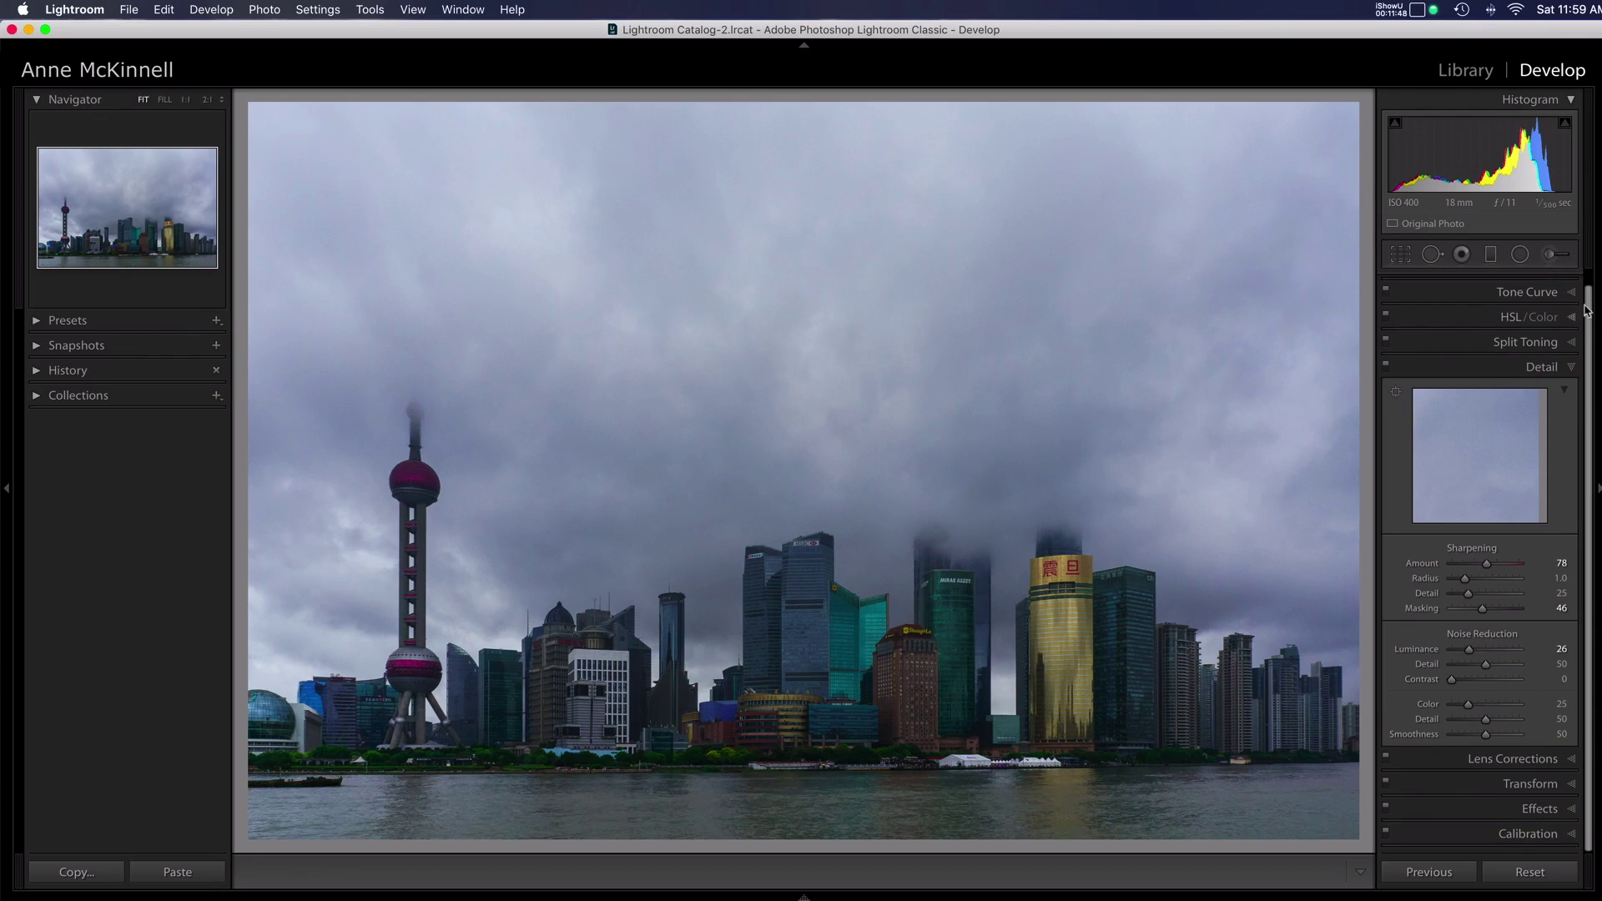
Step: Heal two dust spots in the sky with the Spot Removal tool, using Visualize Spots to locate them
{"action": "left_click", "coordinate": [1431, 254]}
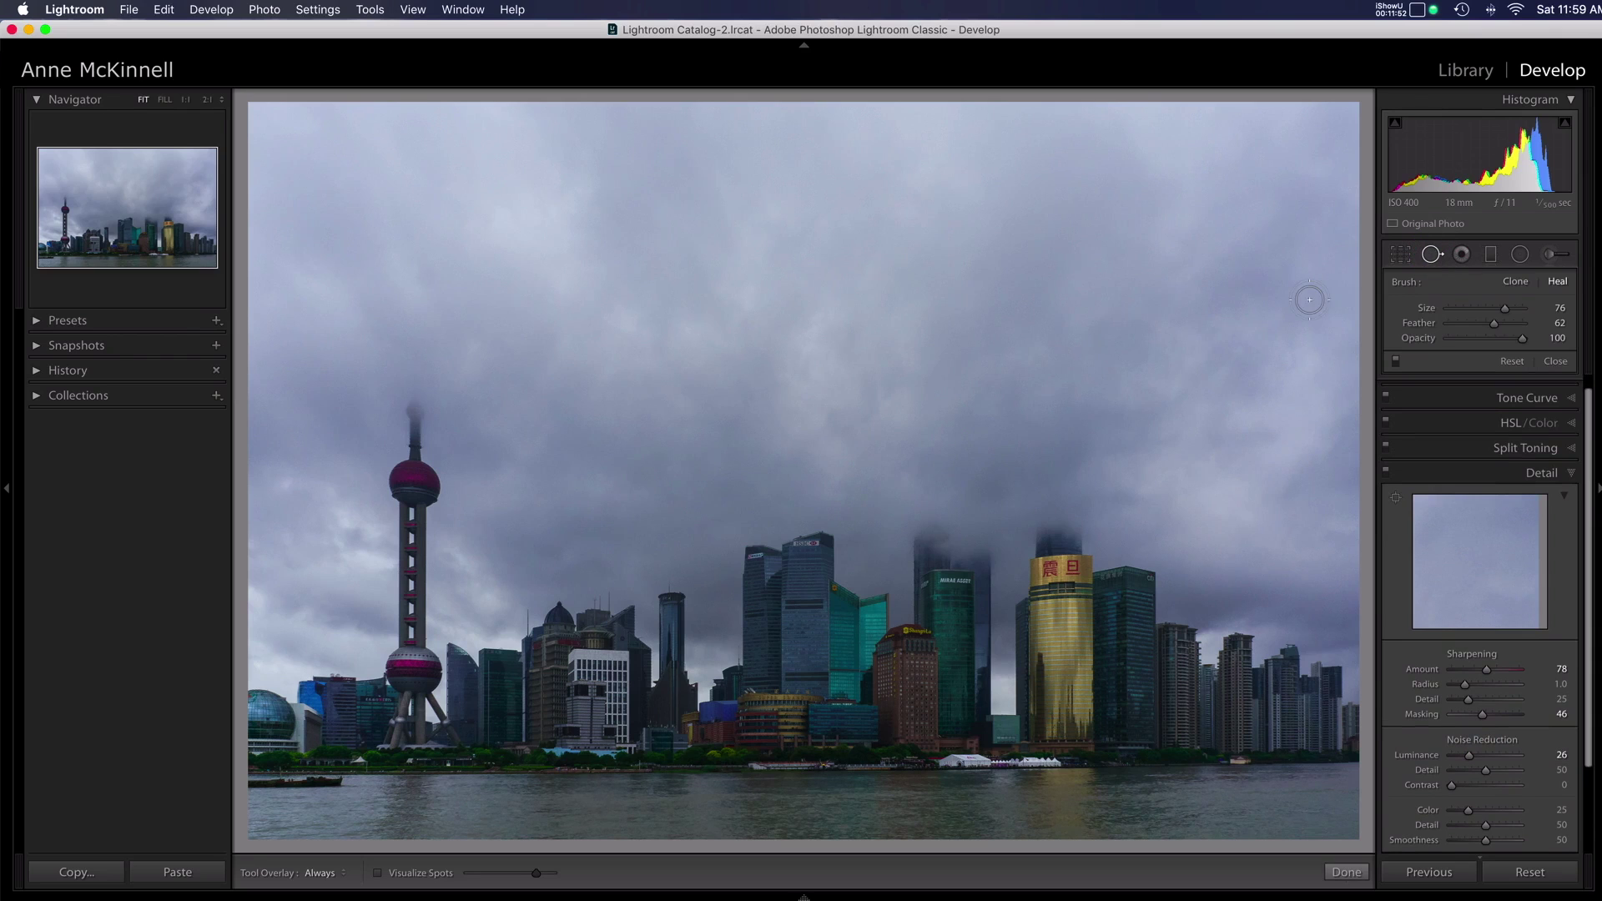
{"action": "left_click", "coordinate": [377, 872]}
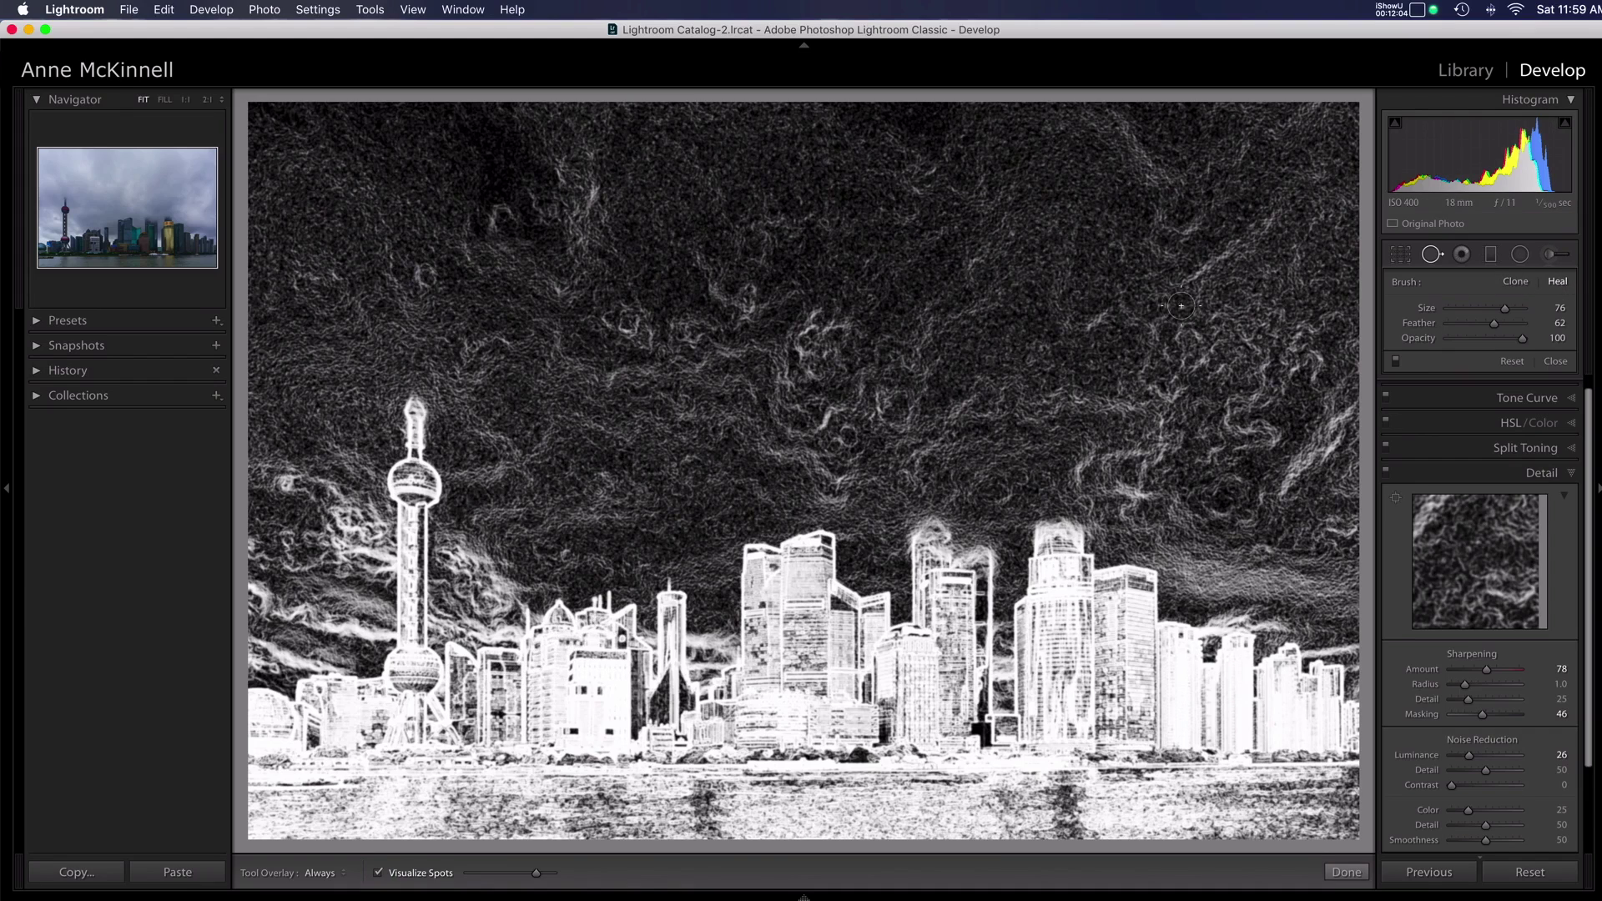
{"action": "left_click", "coordinate": [424, 275]}
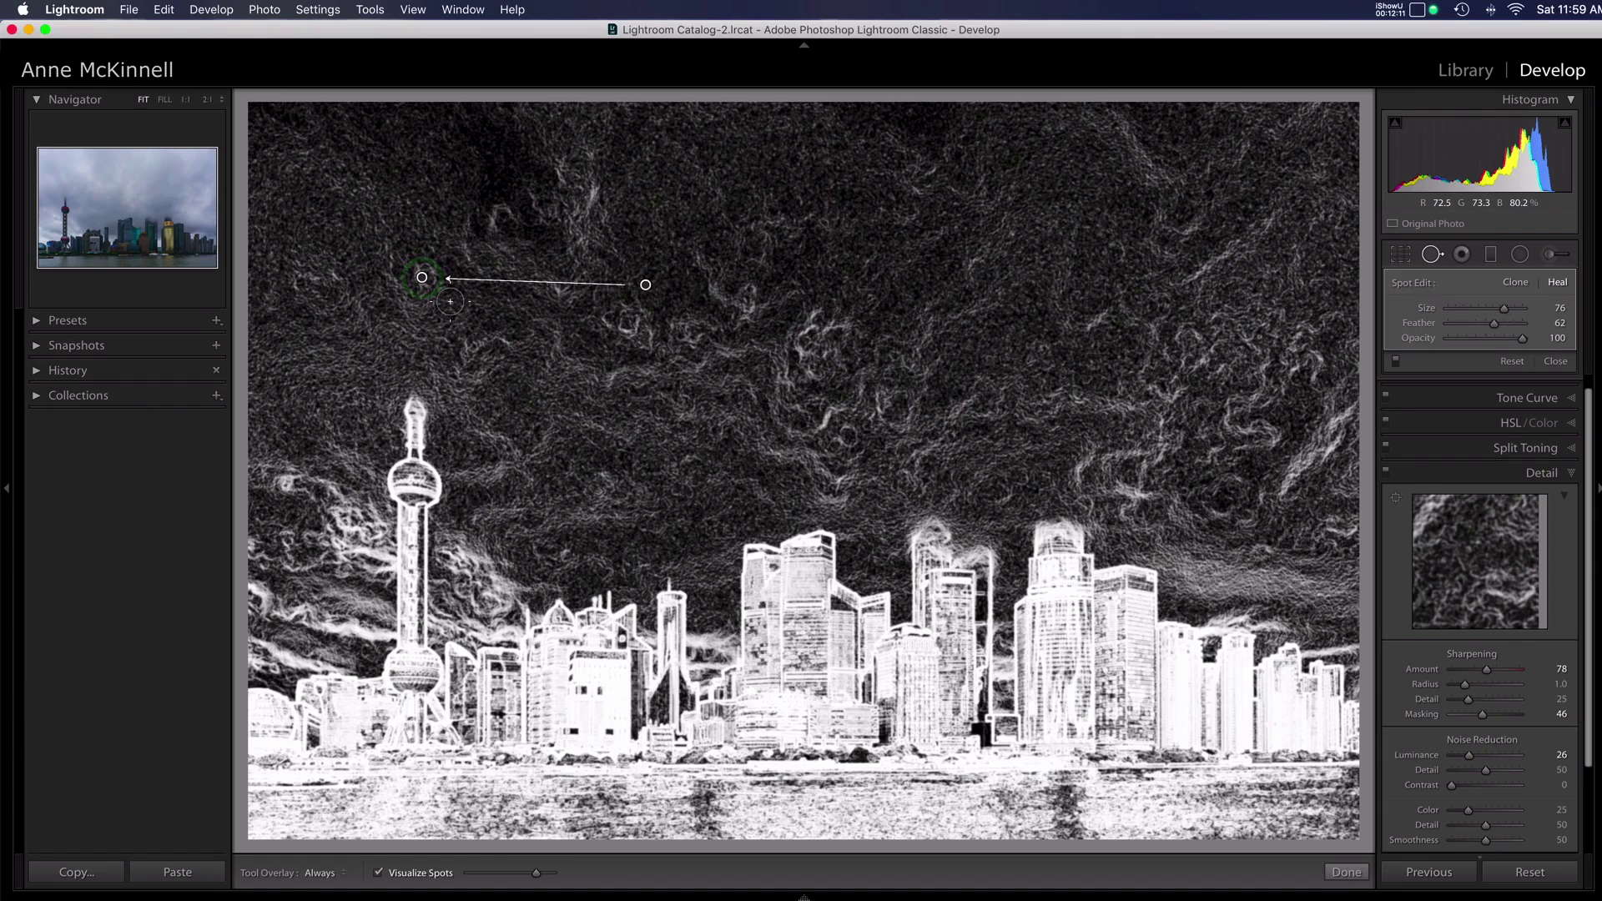
{"action": "left_click", "coordinate": [848, 435]}
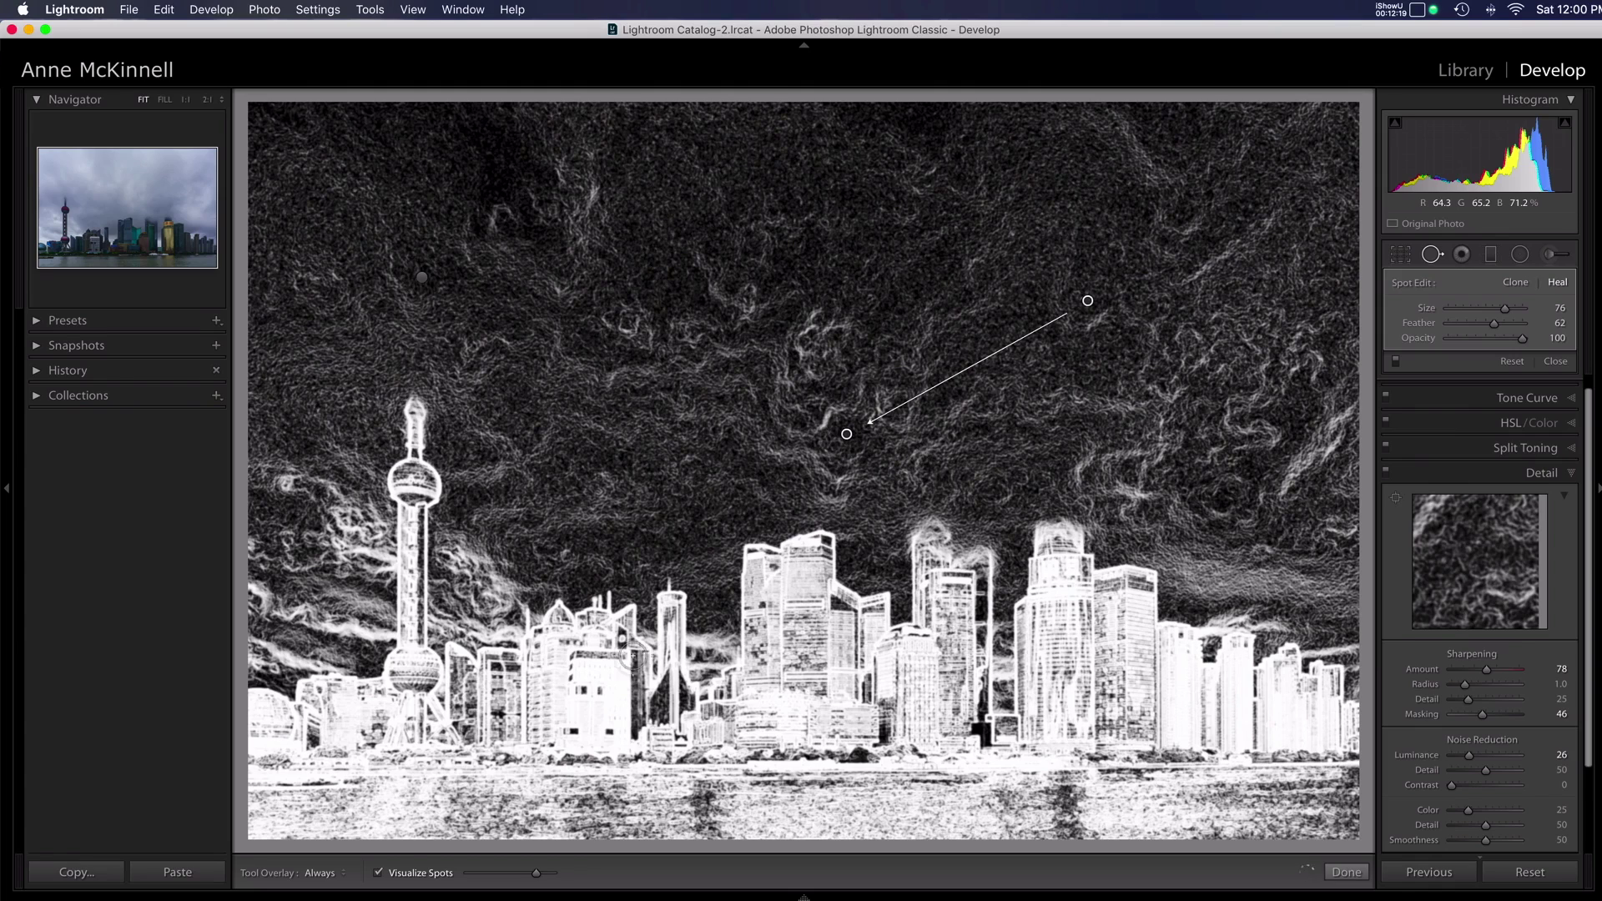
{"action": "left_click", "coordinate": [389, 872]}
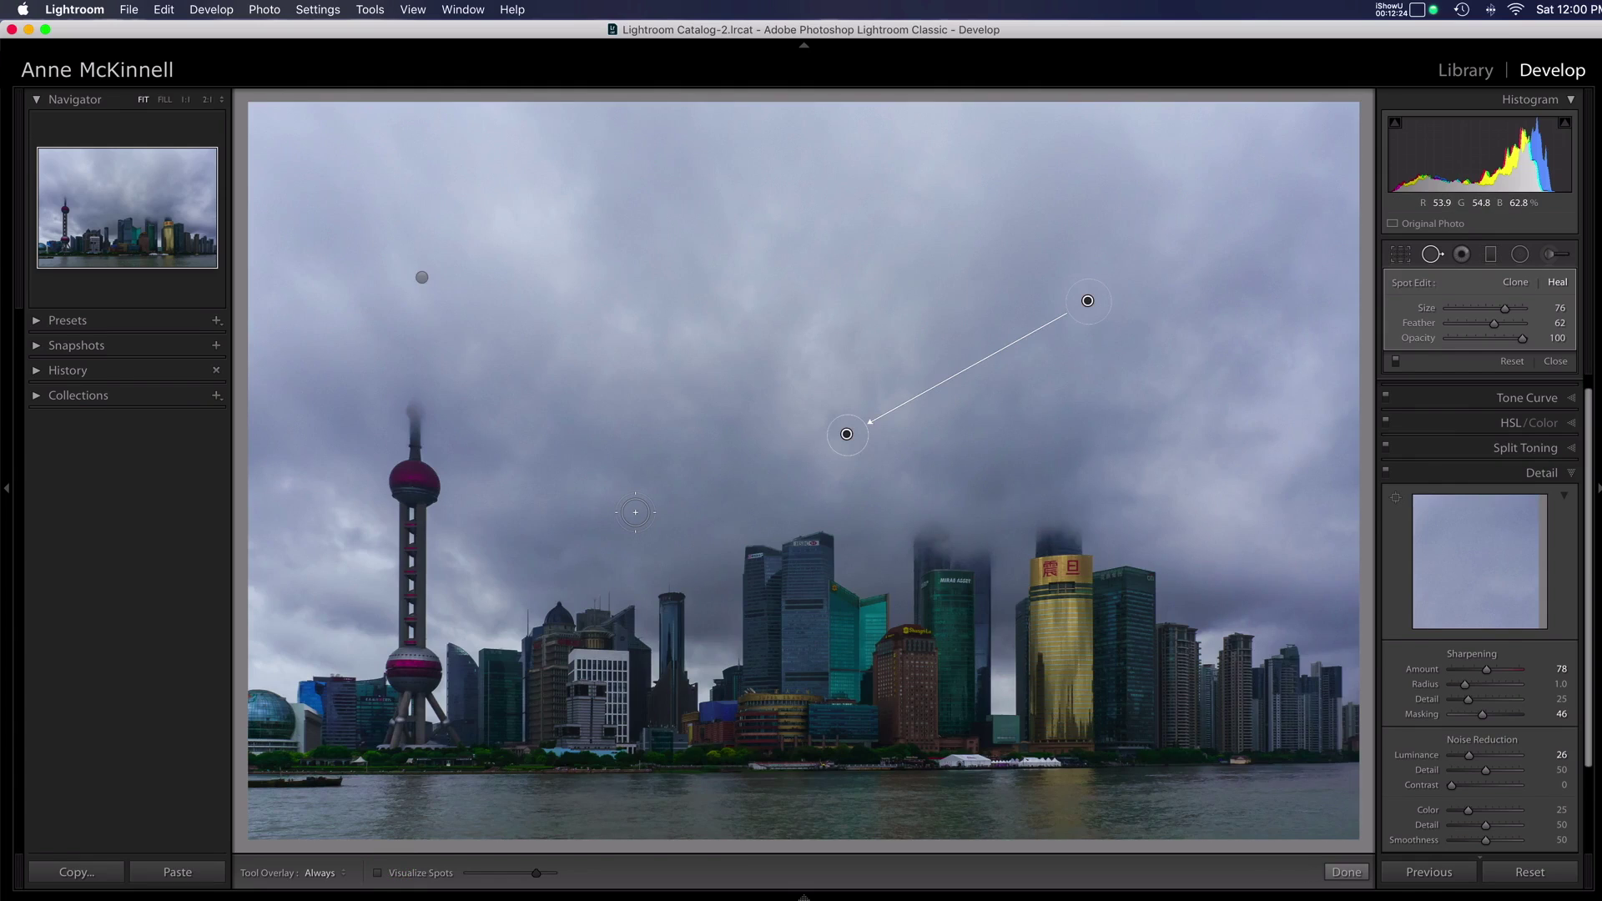
{"action": "key", "text": "h"}
{"action": "left_click", "coordinate": [1555, 360]}
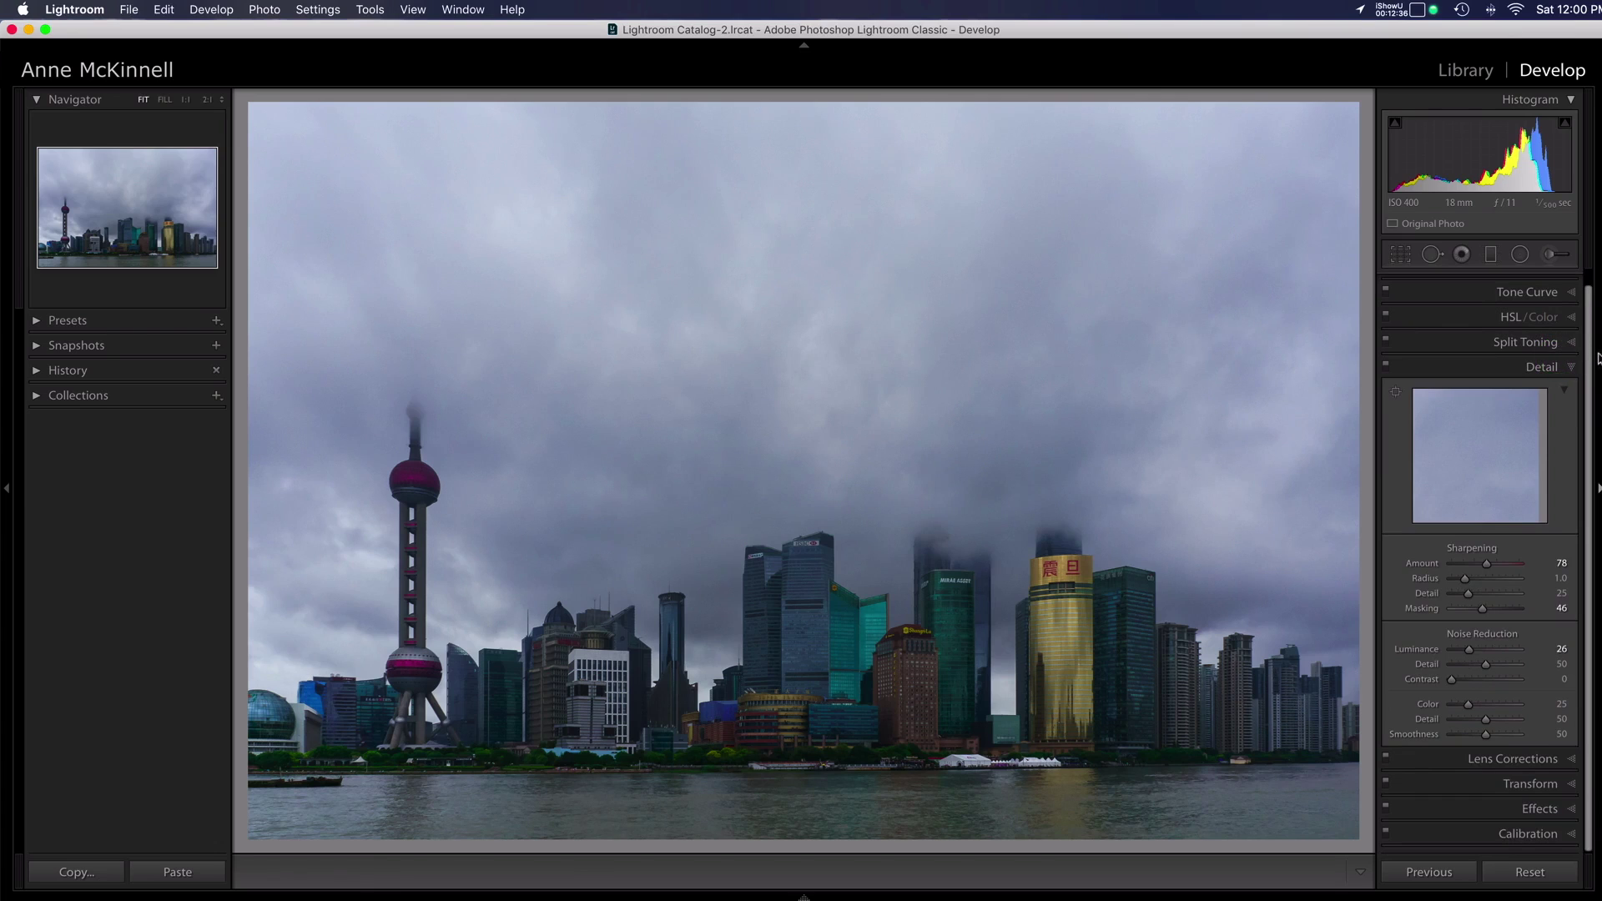
Step: Compare the edited photo with its unedited Before version
{"action": "key", "text": "backslash"}
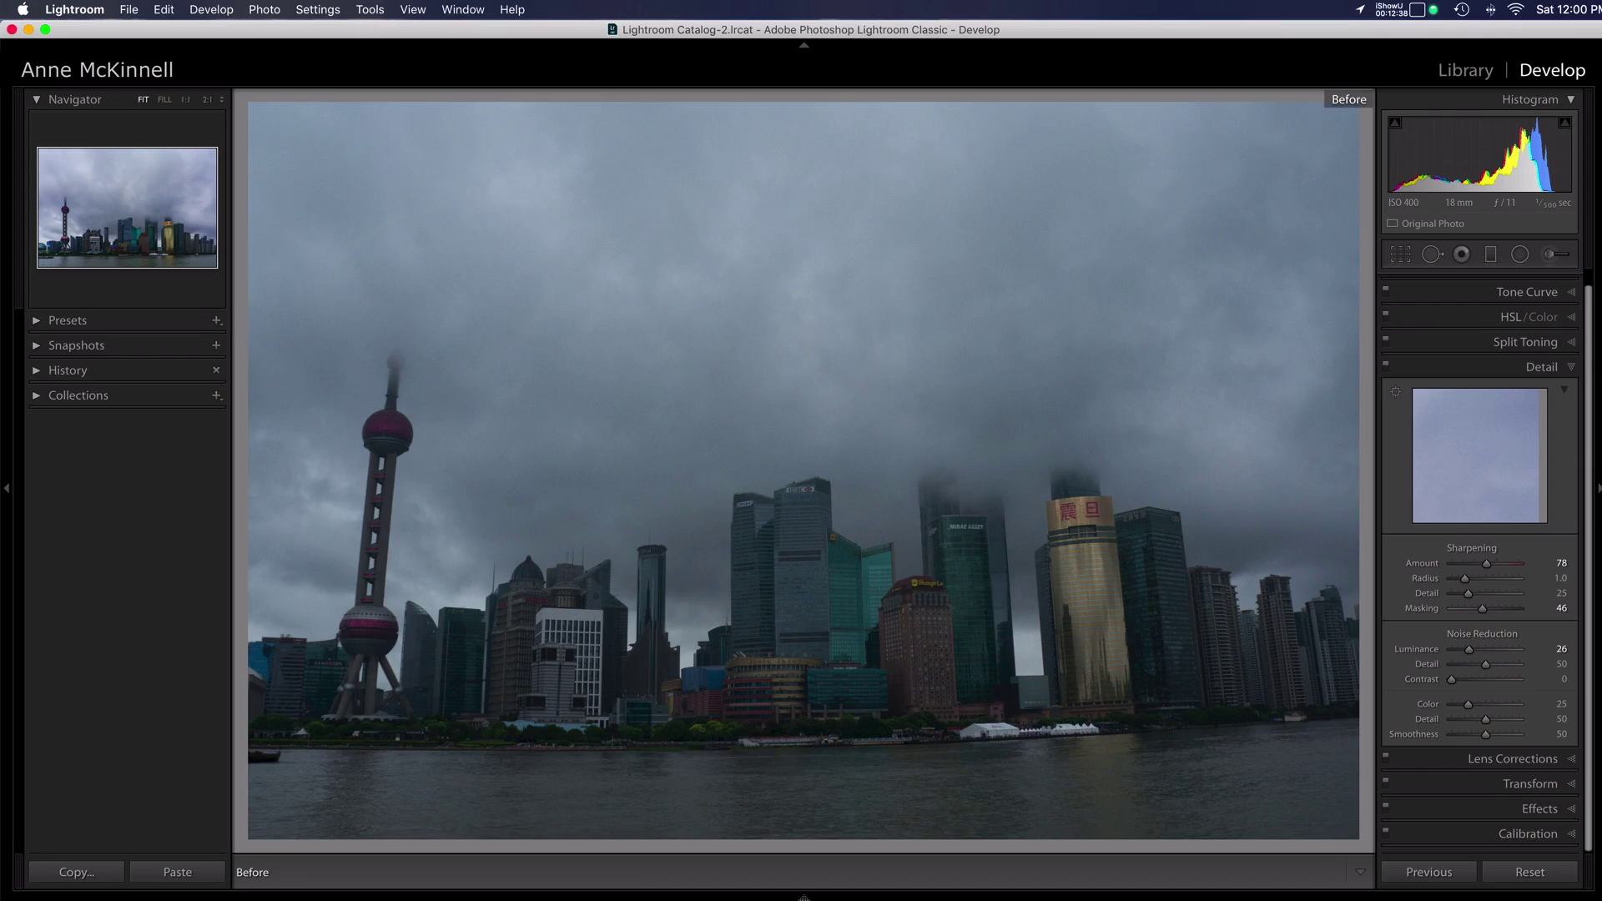
{"action": "key", "text": "backslash"}
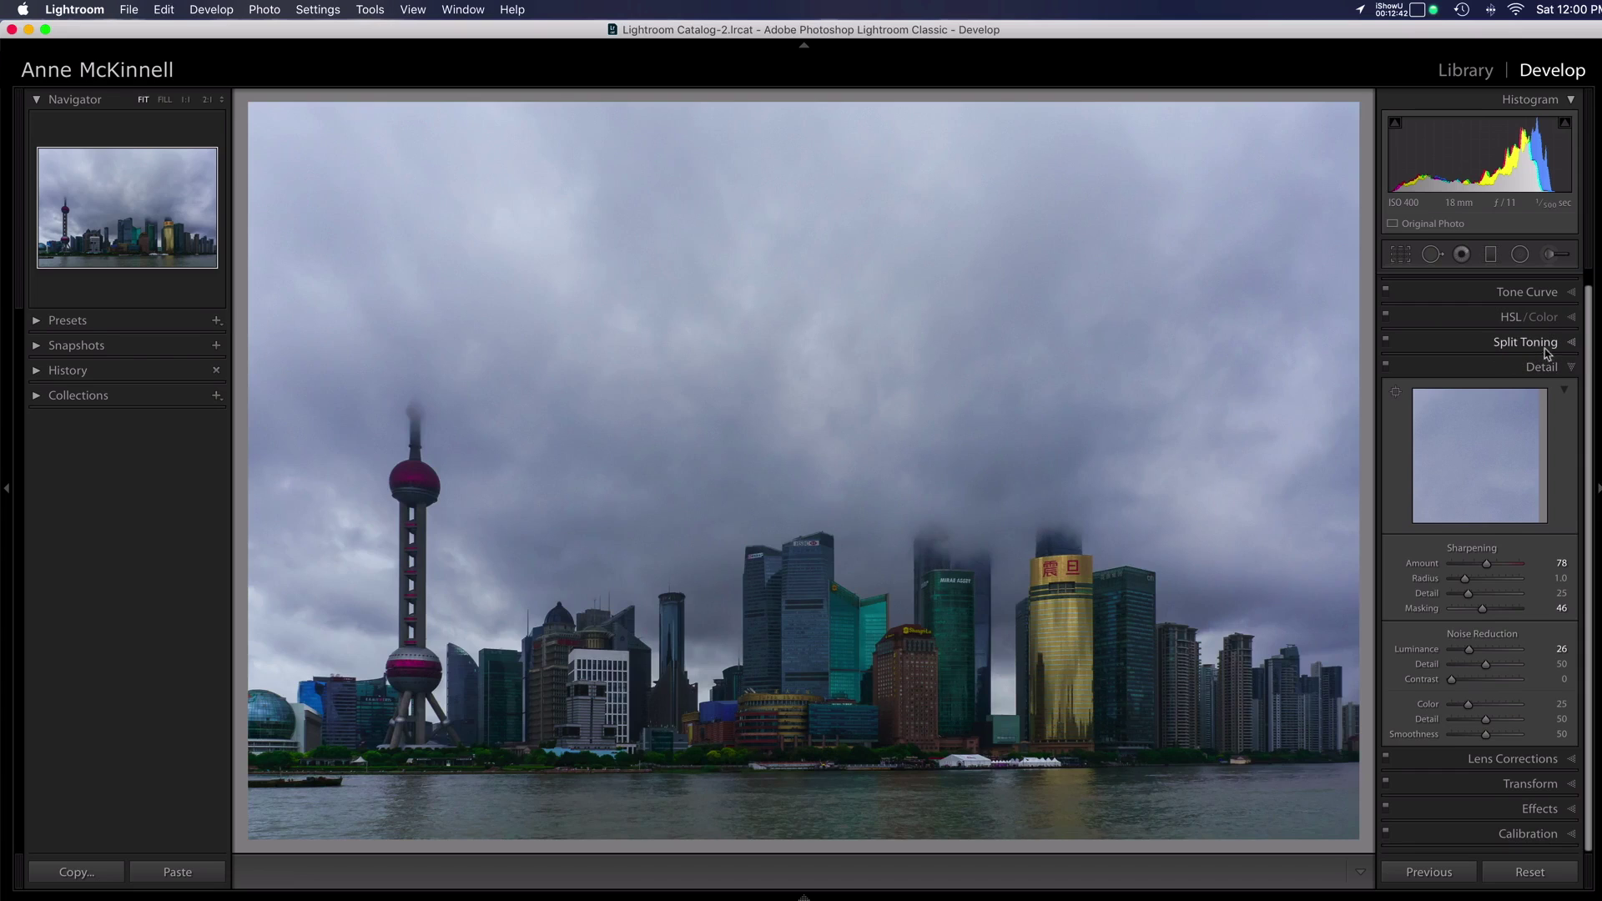
Step: Switch to Photoshop by sending the edited photo to Adobe Photoshop CC 2019
{"action": "left_click", "coordinate": [1567, 365]}
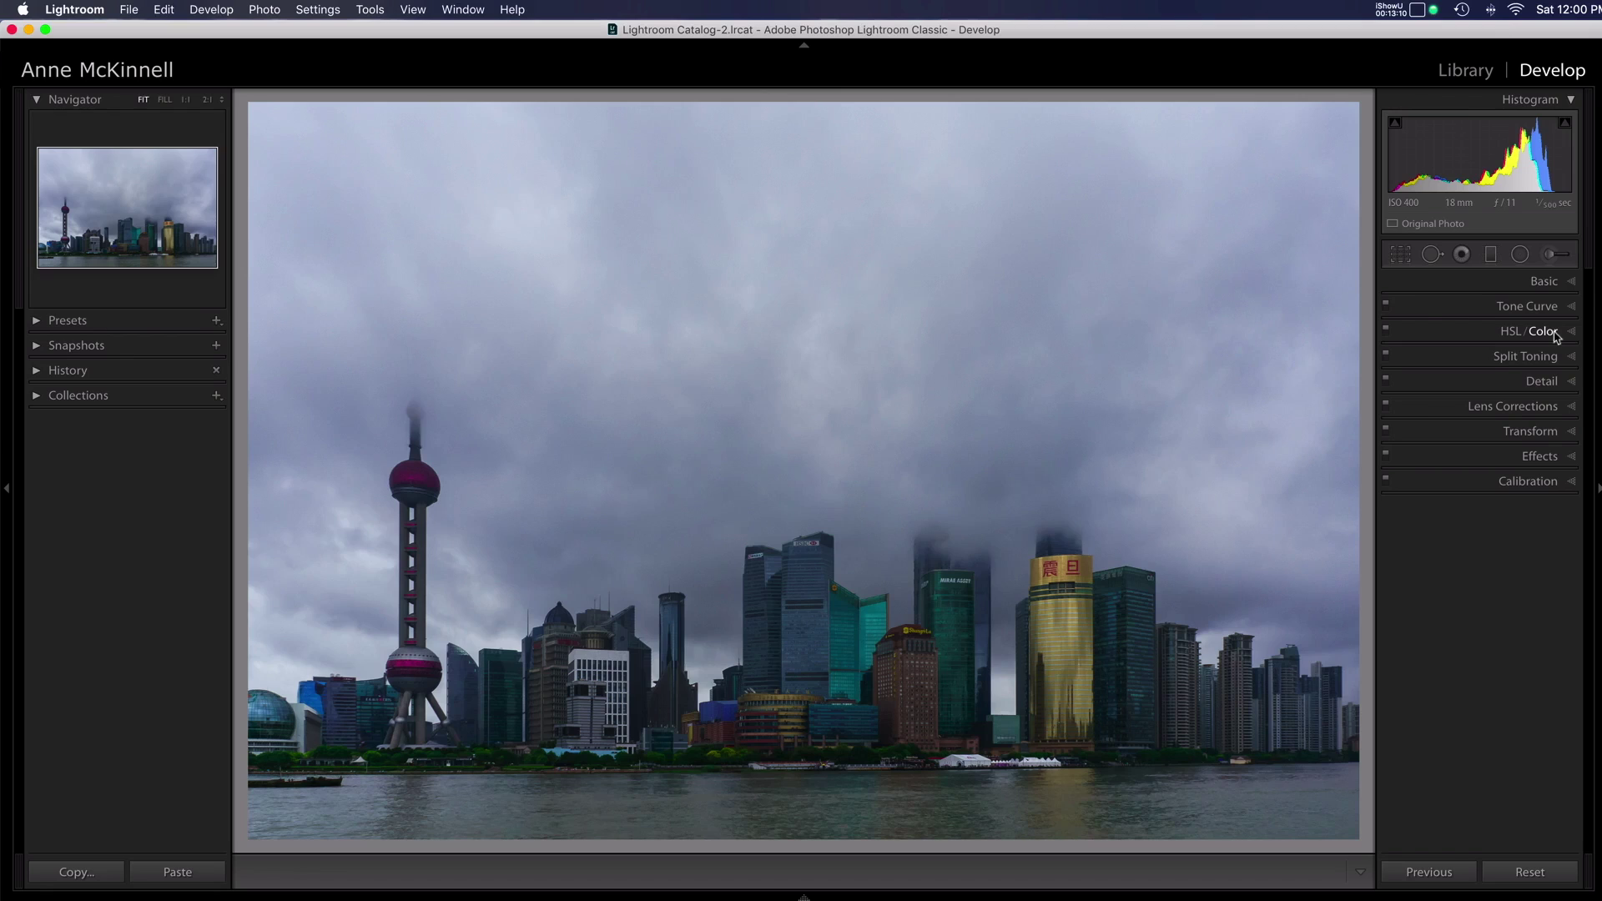
{"action": "left_click", "coordinate": [264, 9]}
{"action": "mouse_move", "coordinate": [383, 99]}
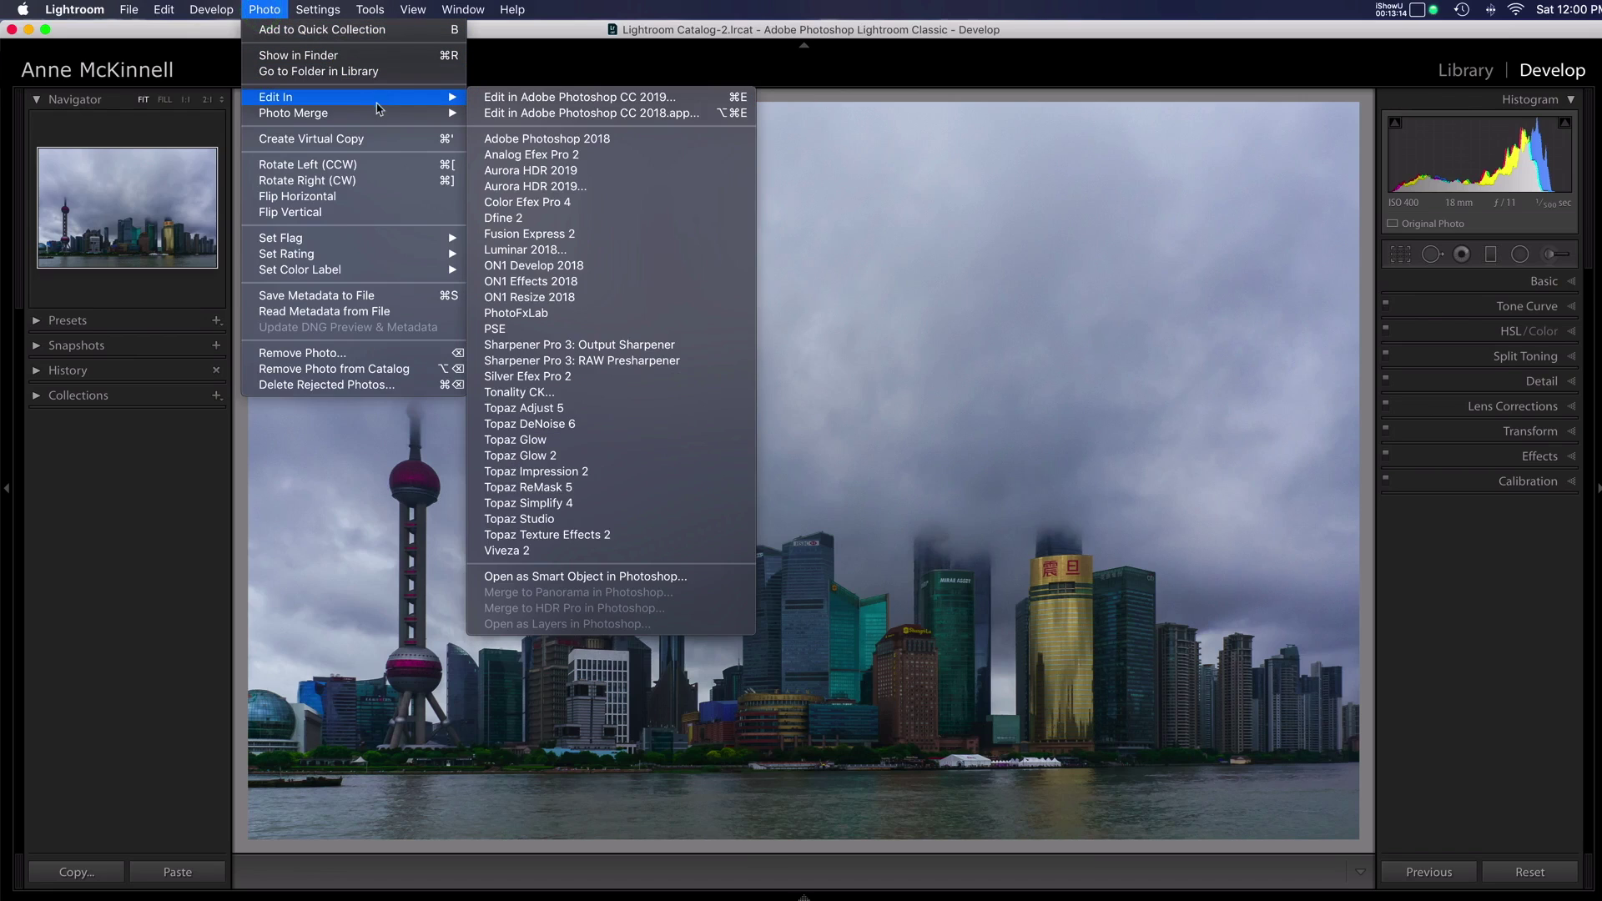
{"action": "left_click", "coordinate": [573, 96]}
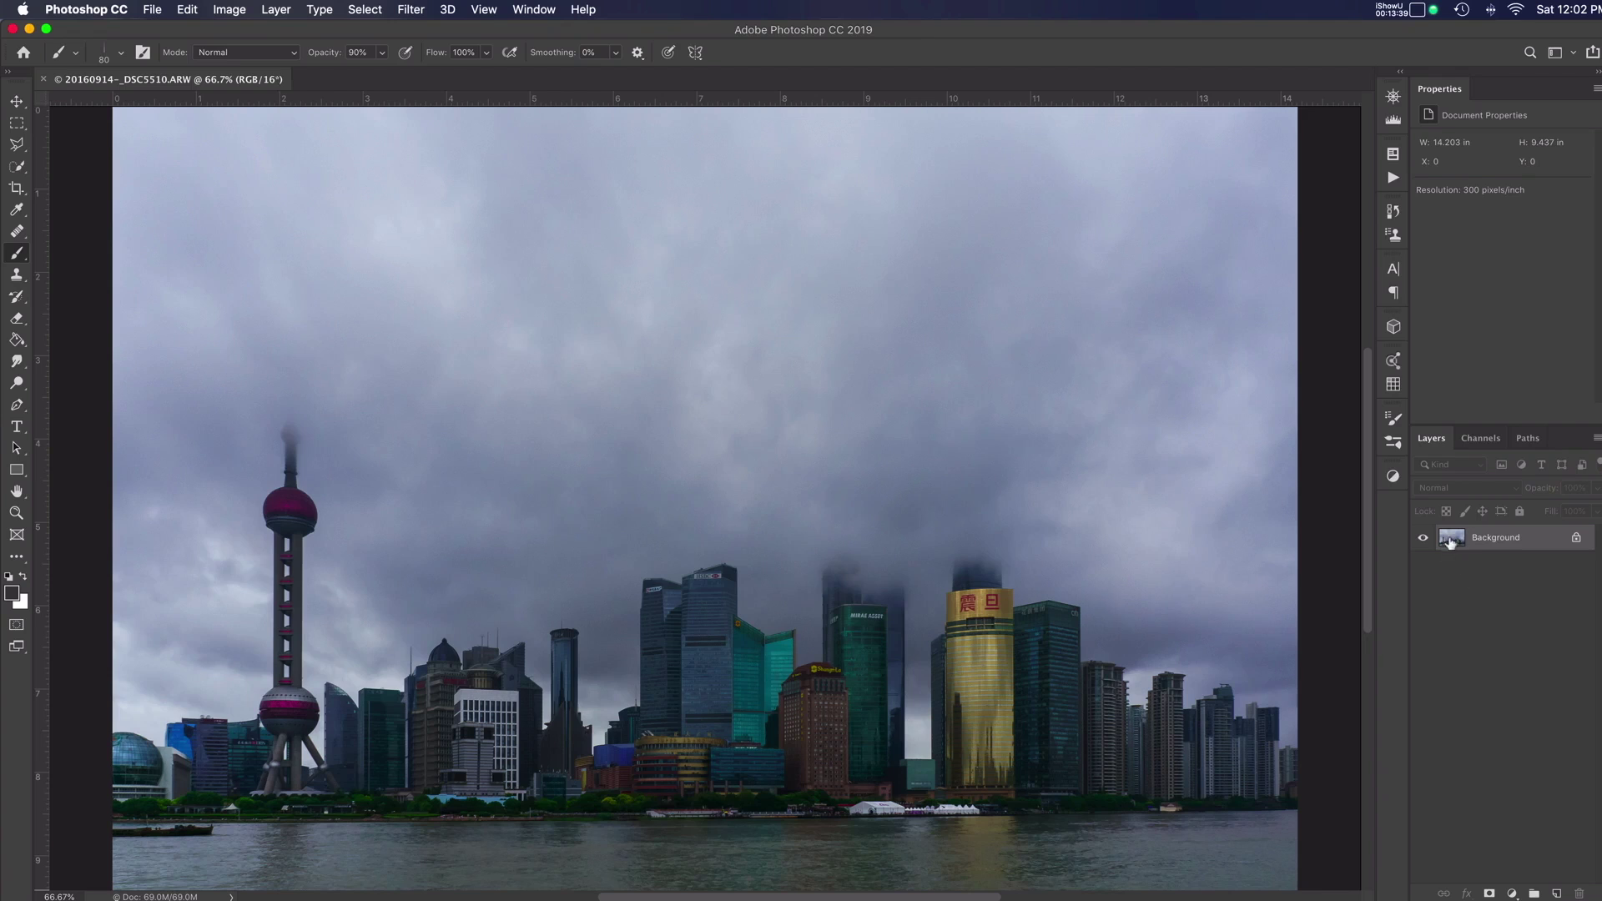
Step: Duplicate the Background layer and apply a Motion Blur to the copy with an angle of -90° and a distance of 500 pixels
{"action": "left_click_drag", "start_coordinate": [1448, 540], "coordinate": [1557, 893]}
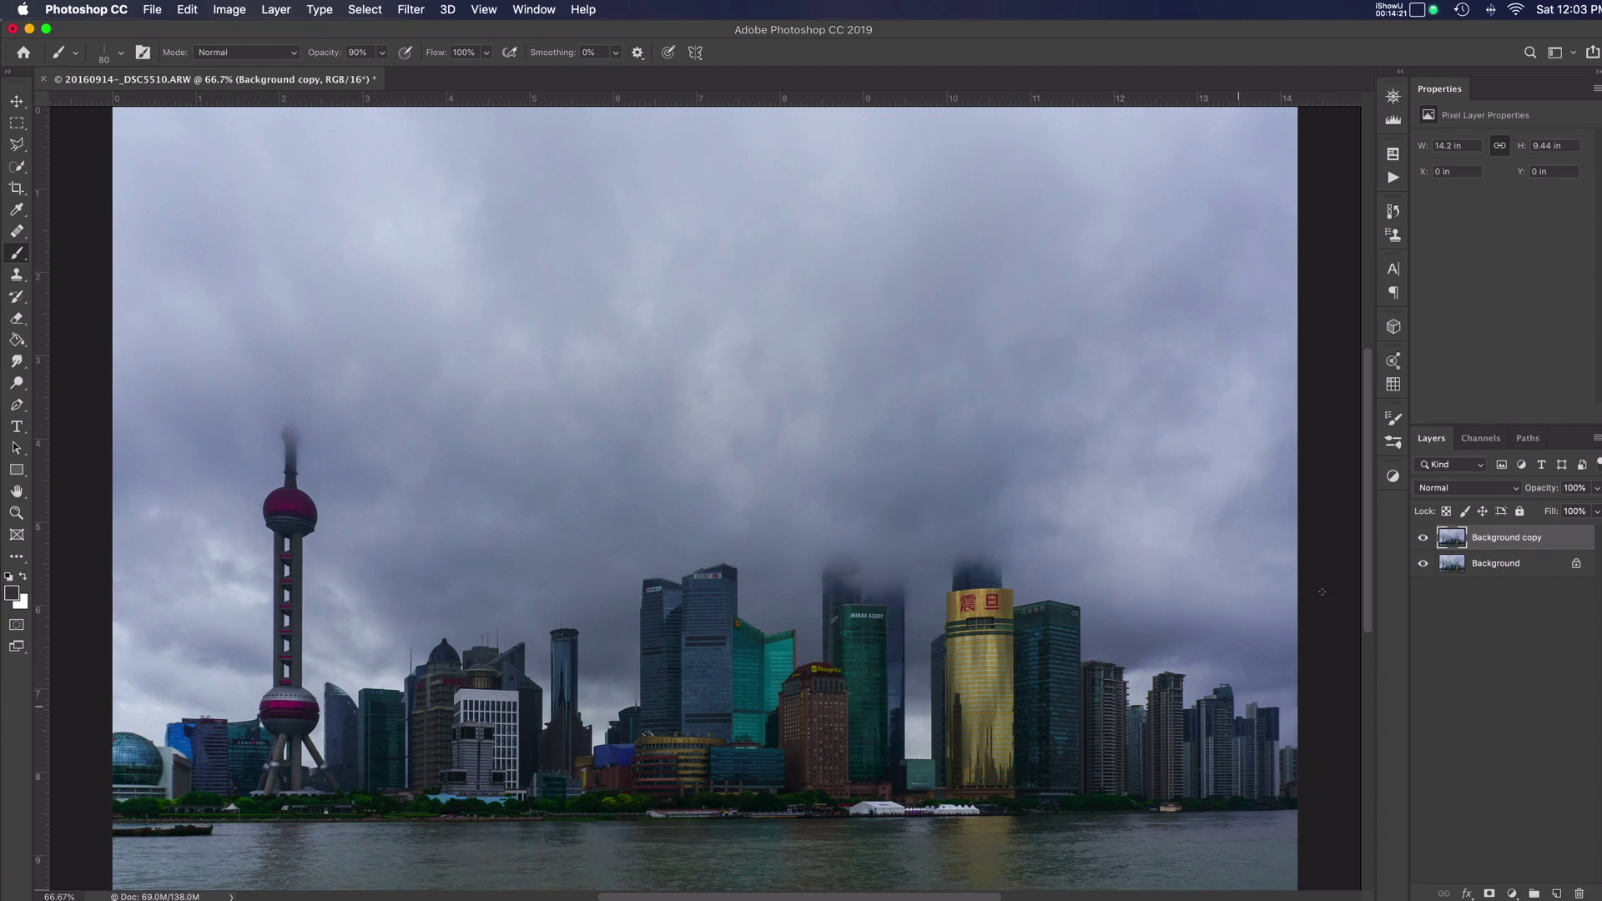
{"action": "left_click", "coordinate": [409, 10]}
{"action": "mouse_move", "coordinate": [501, 210]}
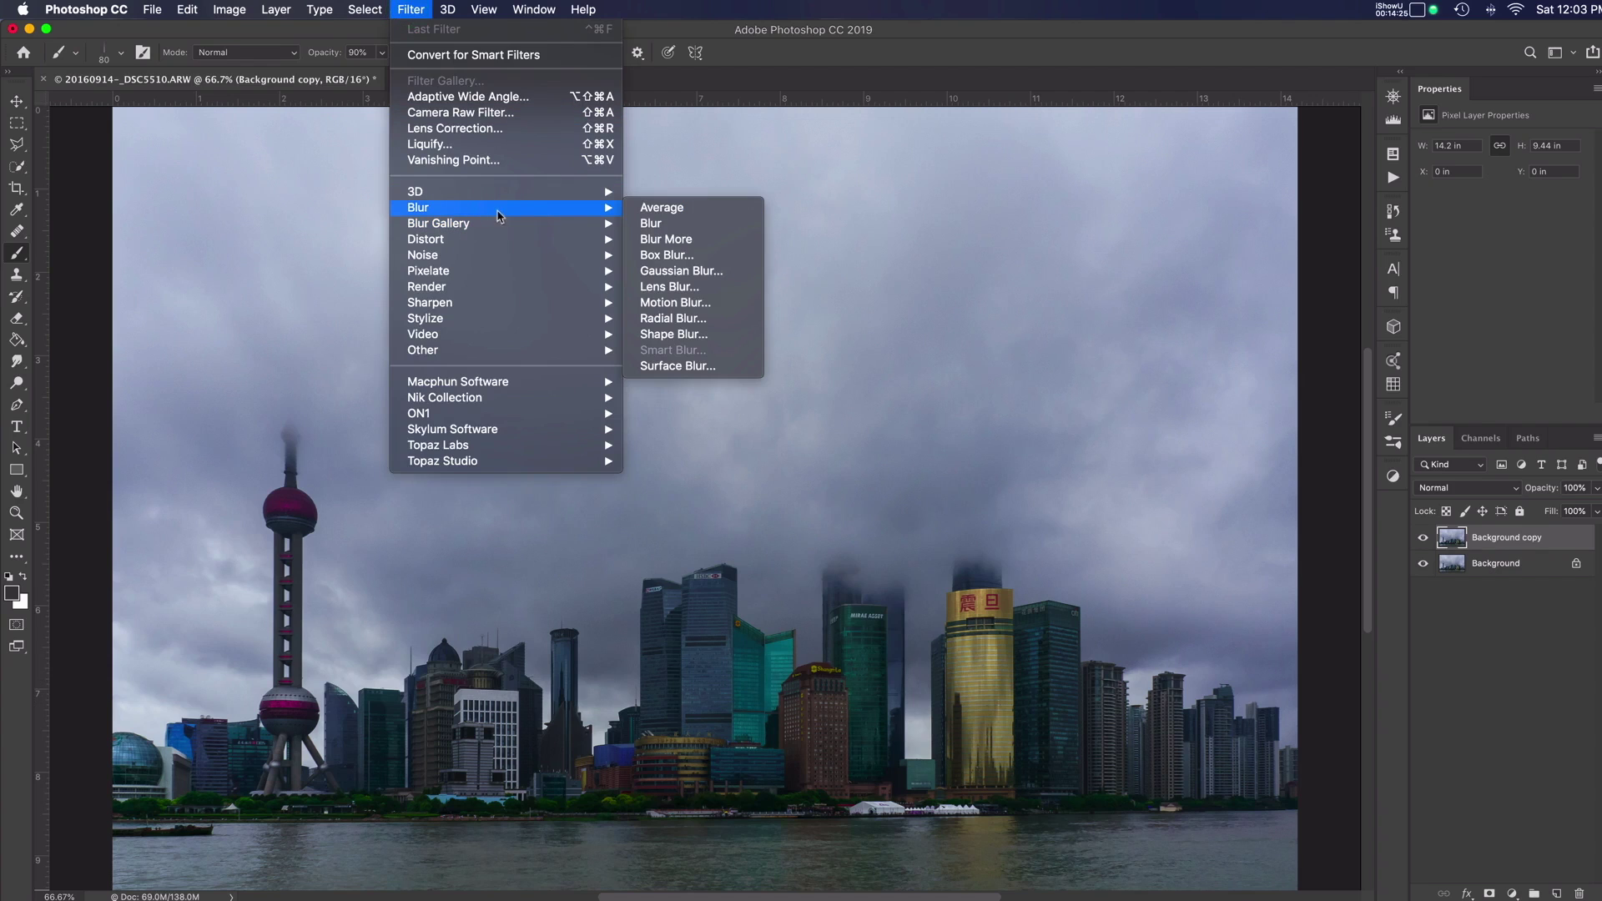
{"action": "left_click", "coordinate": [696, 303]}
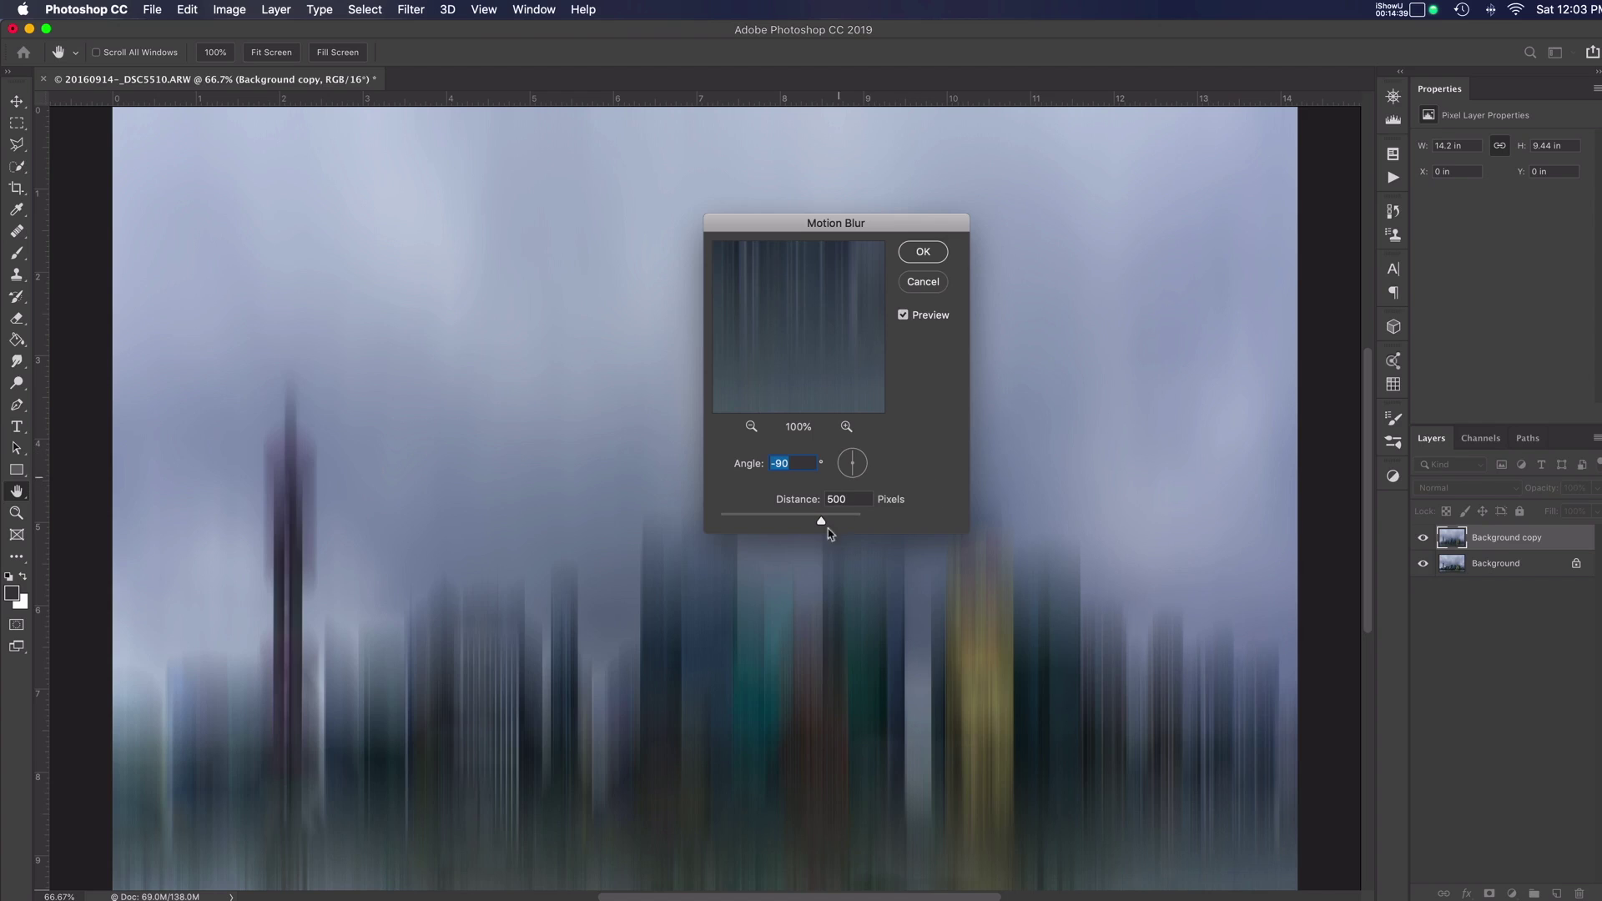
{"action": "mouse_move", "coordinate": [820, 526]}
{"action": "left_mouse_down"}
{"action": "mouse_move", "coordinate": [789, 534]}
{"action": "mouse_move", "coordinate": [843, 520]}
{"action": "left_mouse_up"}
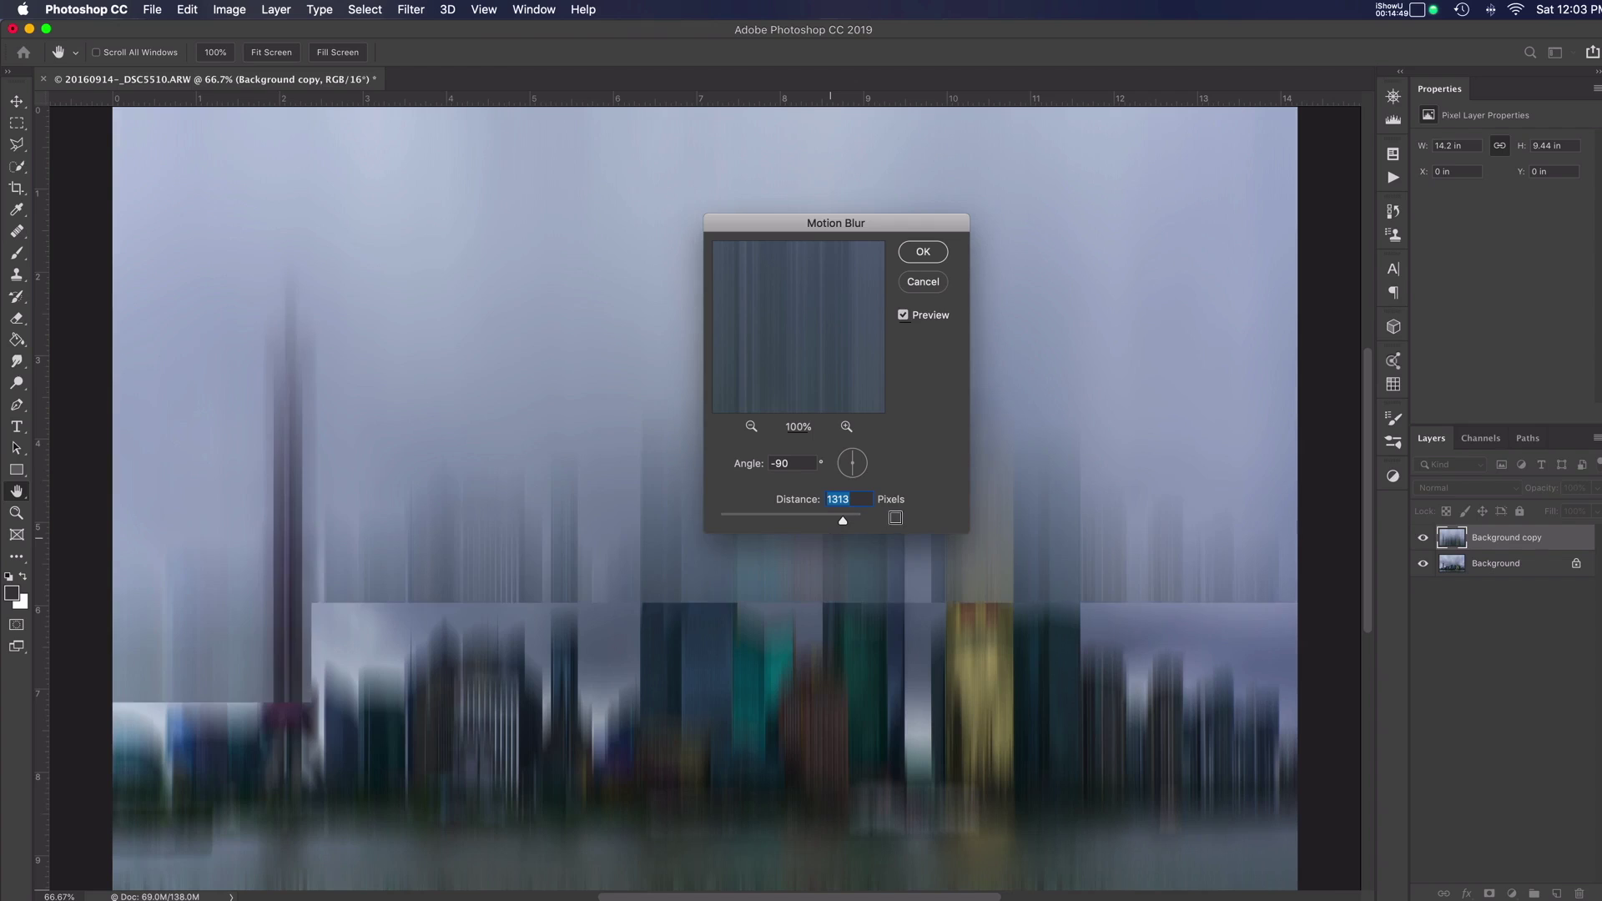
{"action": "left_click_drag", "start_coordinate": [843, 521], "coordinate": [822, 525]}
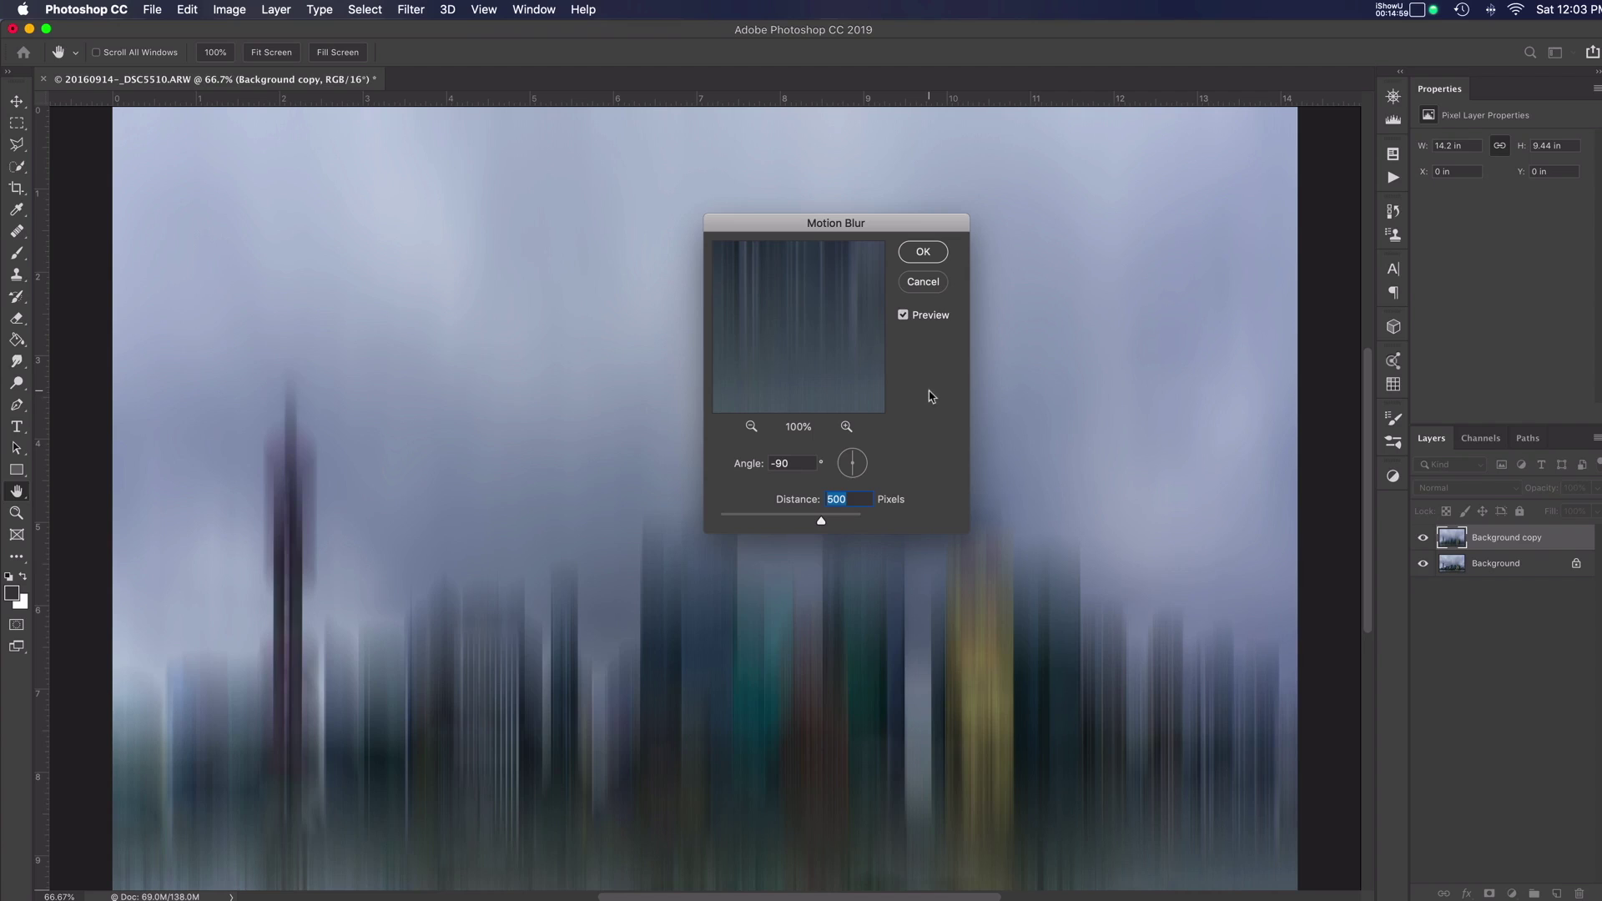
{"action": "left_click", "coordinate": [924, 253]}
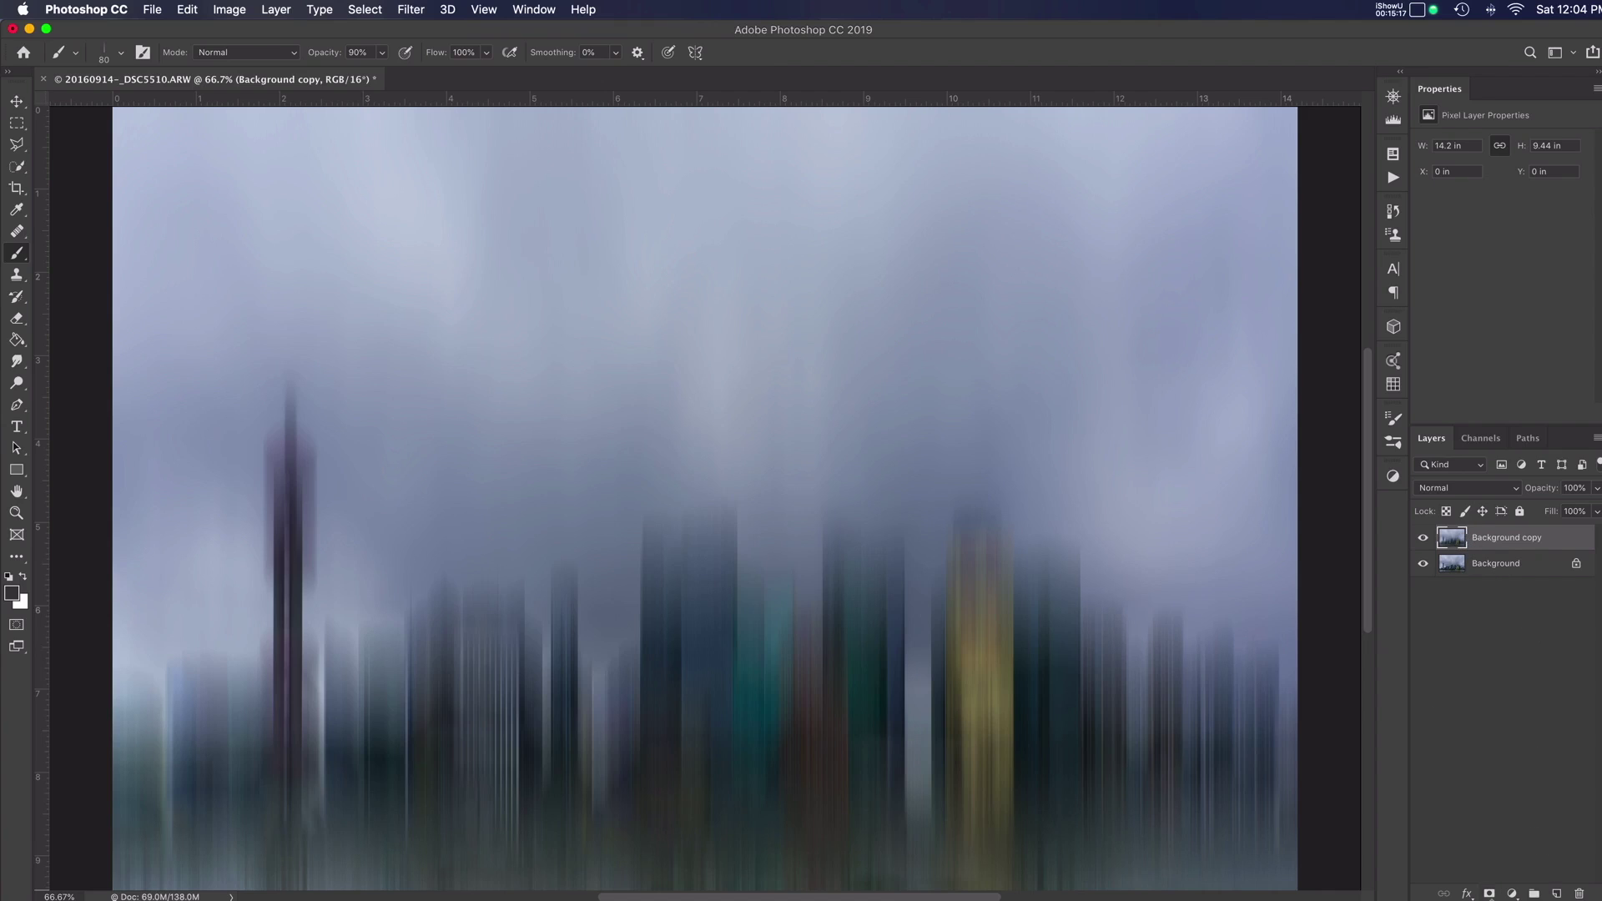
Step: Hide the blurred layer behind a black layer mask and choose a Soft Round brush with white as the foreground color
{"action": "left_click", "coordinate": [1491, 893], "text": "alt"}
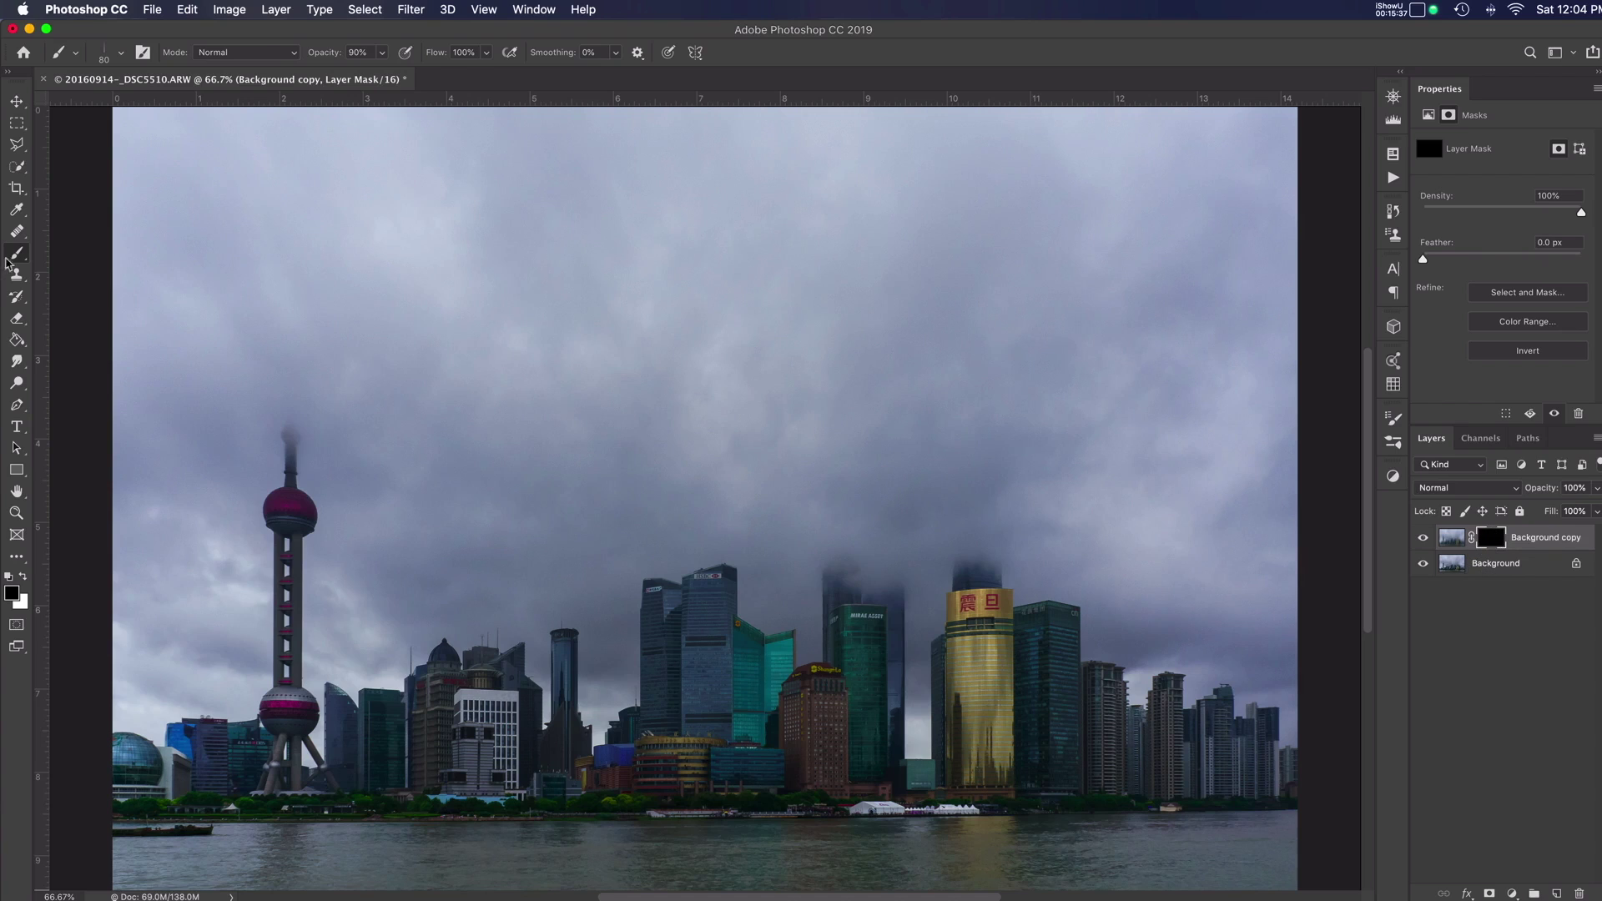
{"action": "left_click", "coordinate": [24, 576]}
{"action": "left_click", "coordinate": [117, 52]}
{"action": "left_click", "coordinate": [118, 52]}
{"action": "left_click", "coordinate": [119, 49]}
{"action": "left_click", "coordinate": [112, 239]}
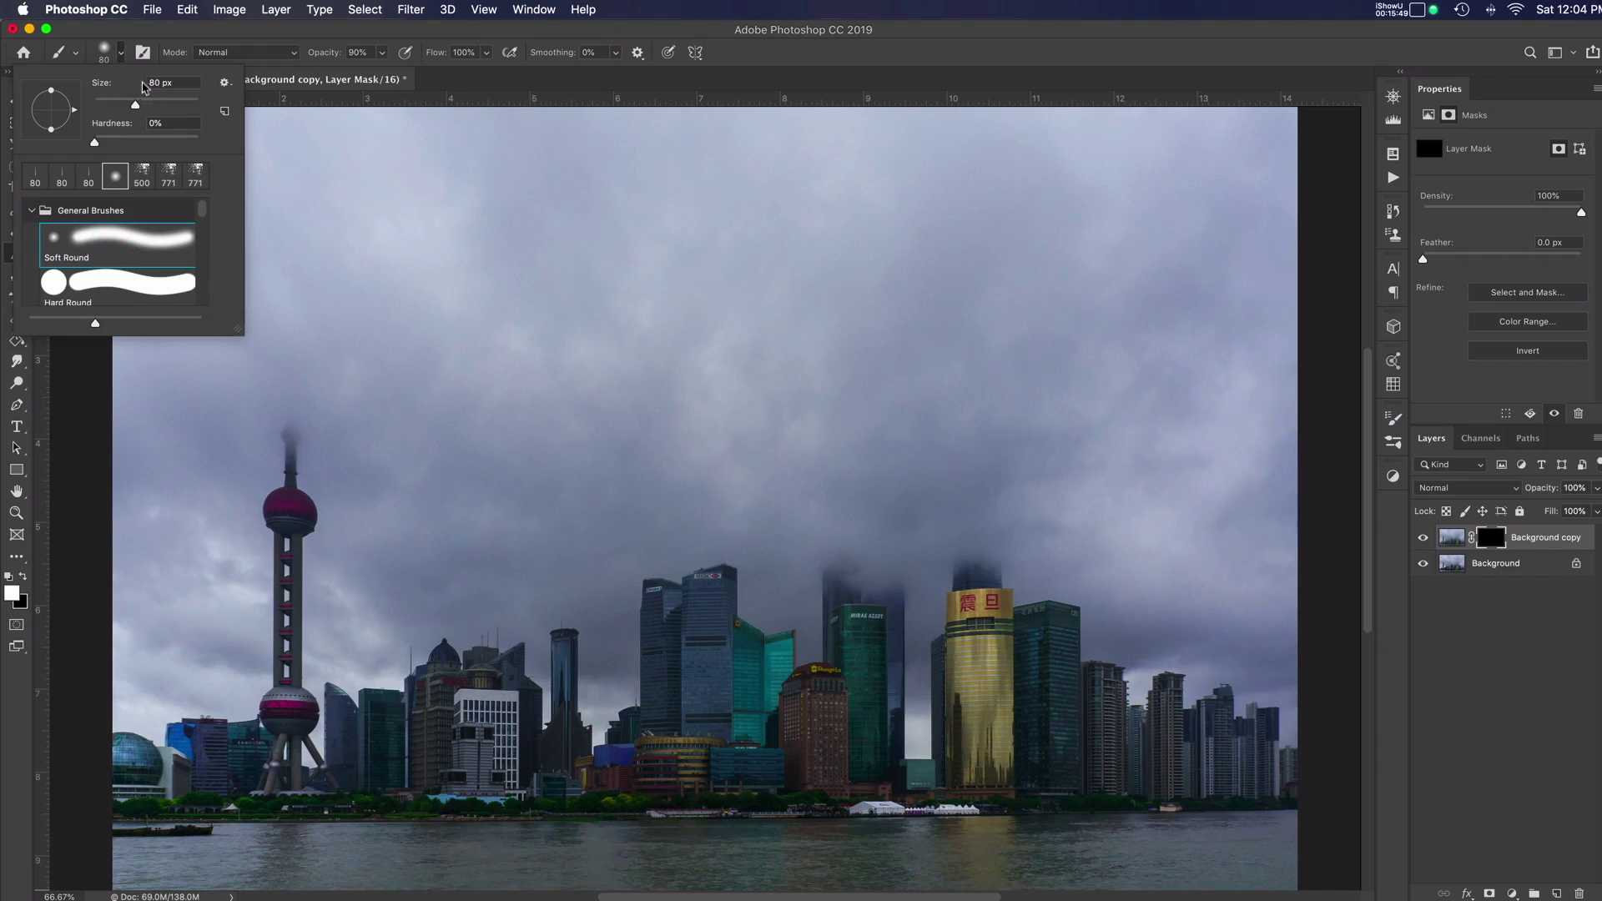
{"action": "left_click", "coordinate": [273, 100]}
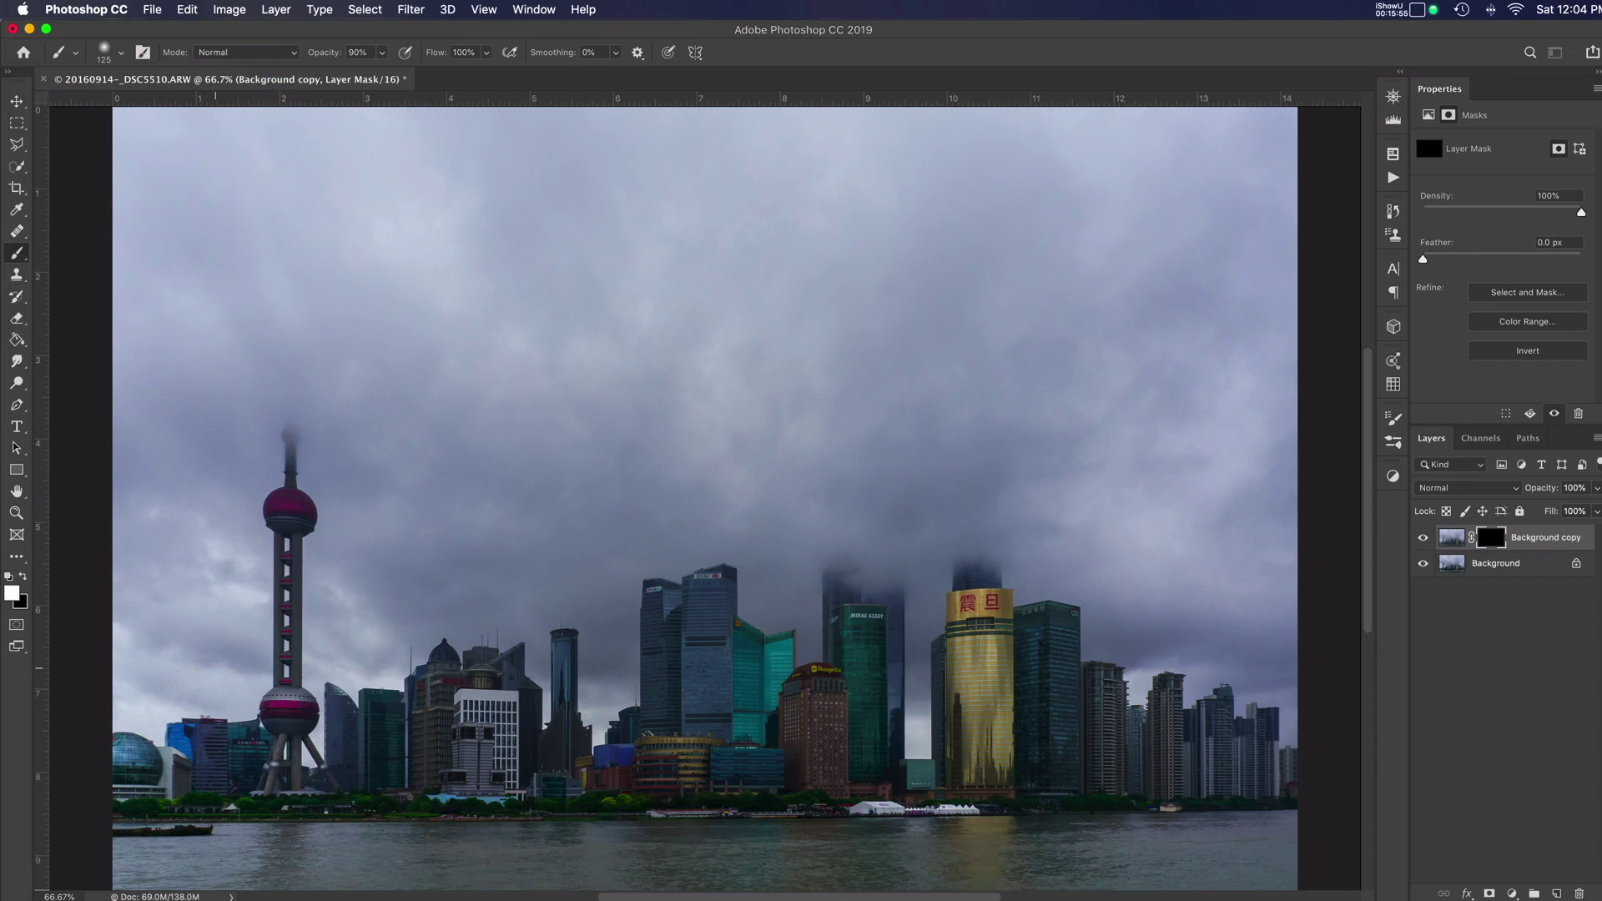
Step: Enlarge the brush to span the building tops and set its opacity to 50%
{"action": "key", "text": "bracketright"}
{"action": "key", "text": "bracketright"}
{"action": "key", "text": "bracketright"}
{"action": "key", "text": "bracketright"}
{"action": "key", "text": "bracketleft"}
{"action": "key", "text": "bracketleft"}
{"action": "key", "text": "bracketleft"}
{"action": "left_click", "coordinate": [384, 54]}
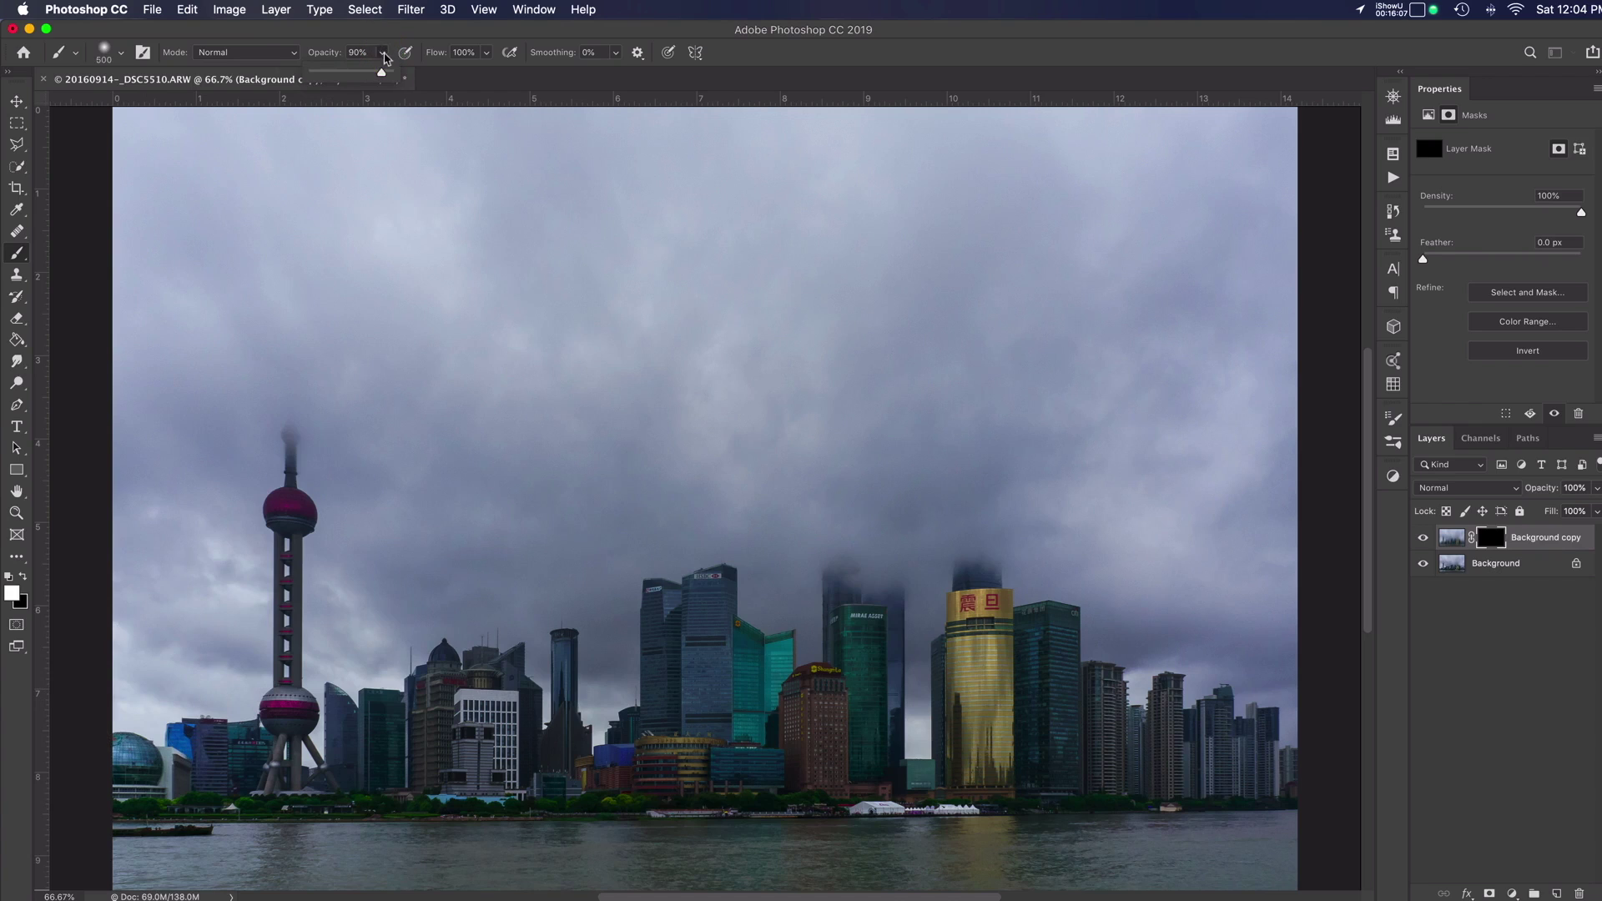
{"action": "left_click", "coordinate": [420, 77]}
{"action": "key", "text": "5"}
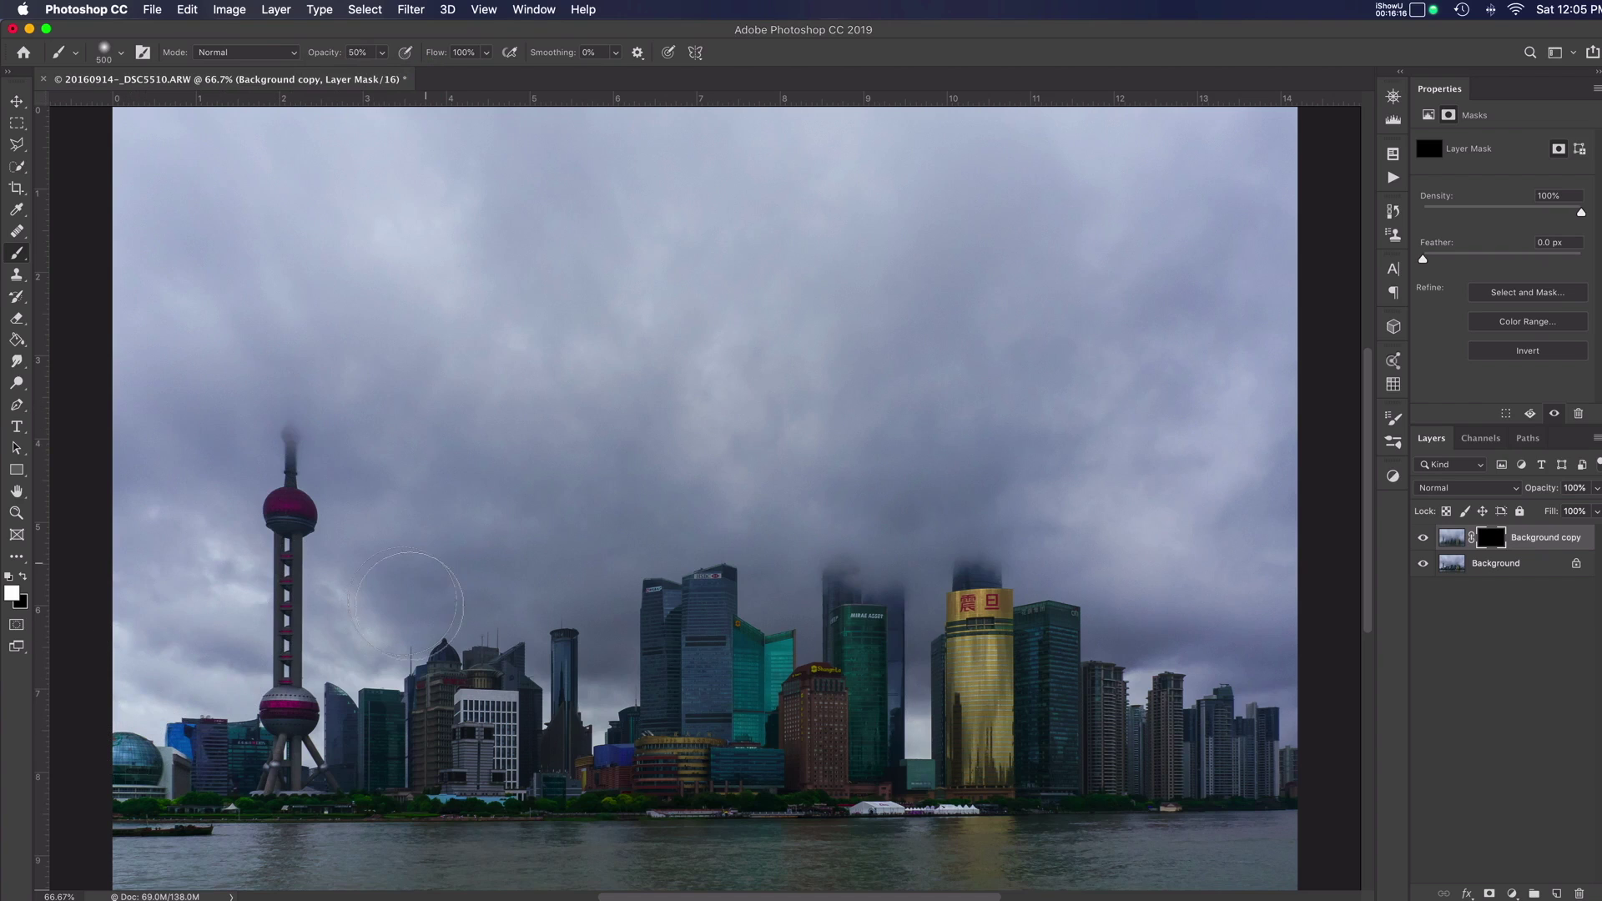
Step: Paint white on the mask over the tower's spire and the tops of the buildings on the skyline's left side to reveal the vertical blur
{"action": "left_click", "coordinate": [135, 708]}
{"action": "mouse_move", "coordinate": [136, 705]}
{"action": "left_mouse_down"}
{"action": "mouse_move", "coordinate": [138, 668]}
{"action": "mouse_move", "coordinate": [233, 668]}
{"action": "left_mouse_up"}
{"action": "left_click", "coordinate": [233, 476]}
{"action": "left_click", "coordinate": [294, 419]}
{"action": "left_click", "coordinate": [314, 390]}
{"action": "left_click", "coordinate": [324, 512]}
{"action": "left_click", "coordinate": [339, 549]}
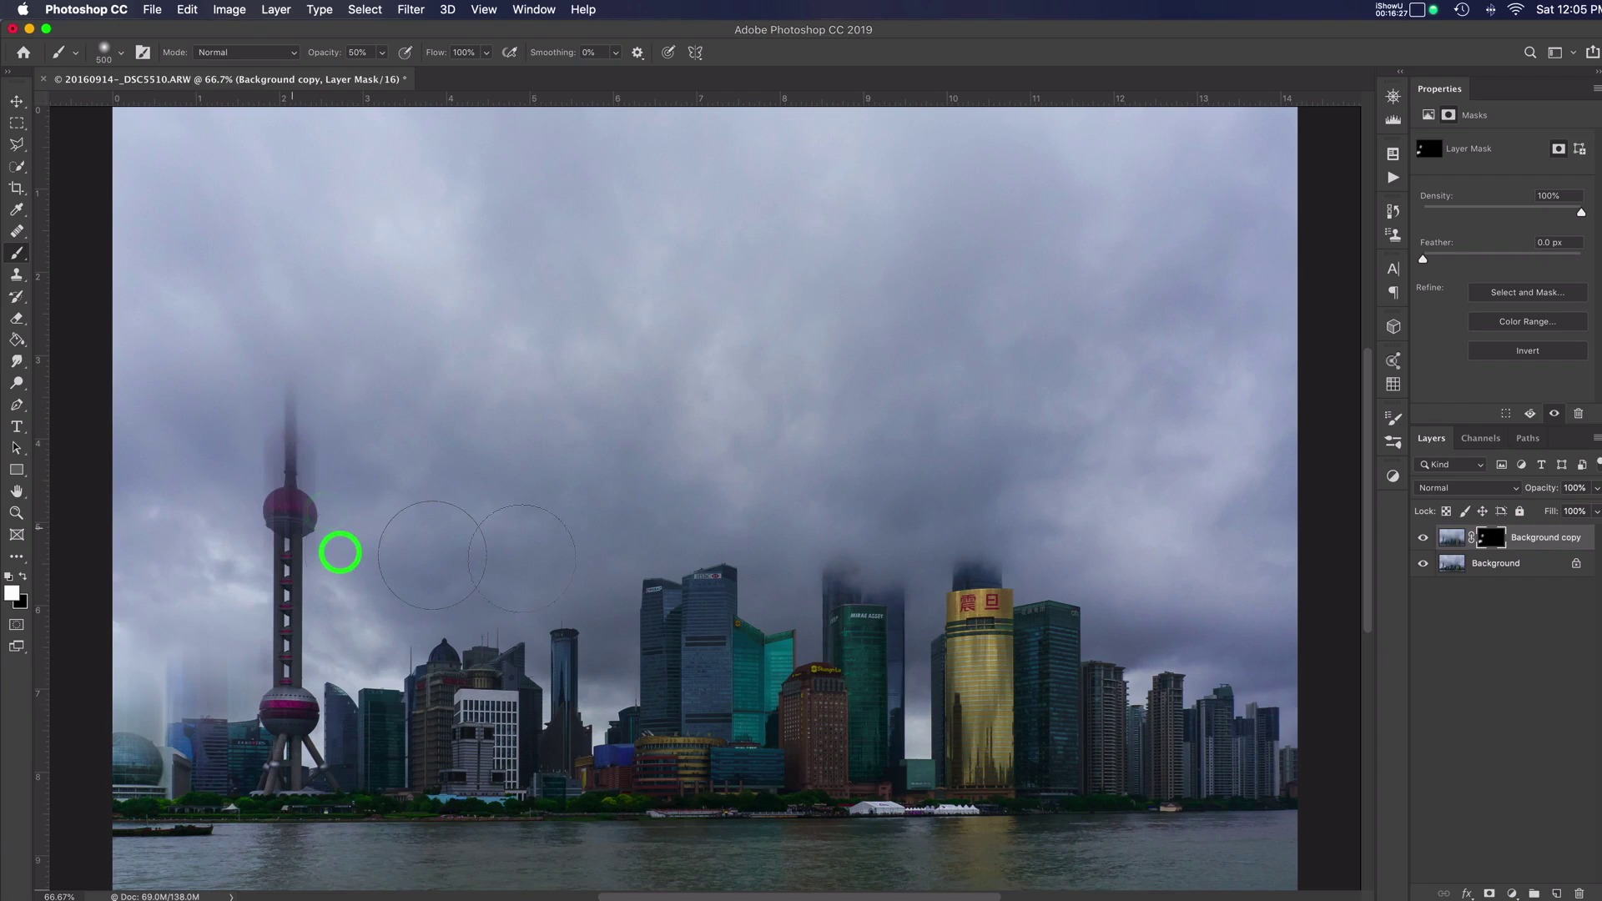
{"action": "left_click", "coordinate": [361, 659]}
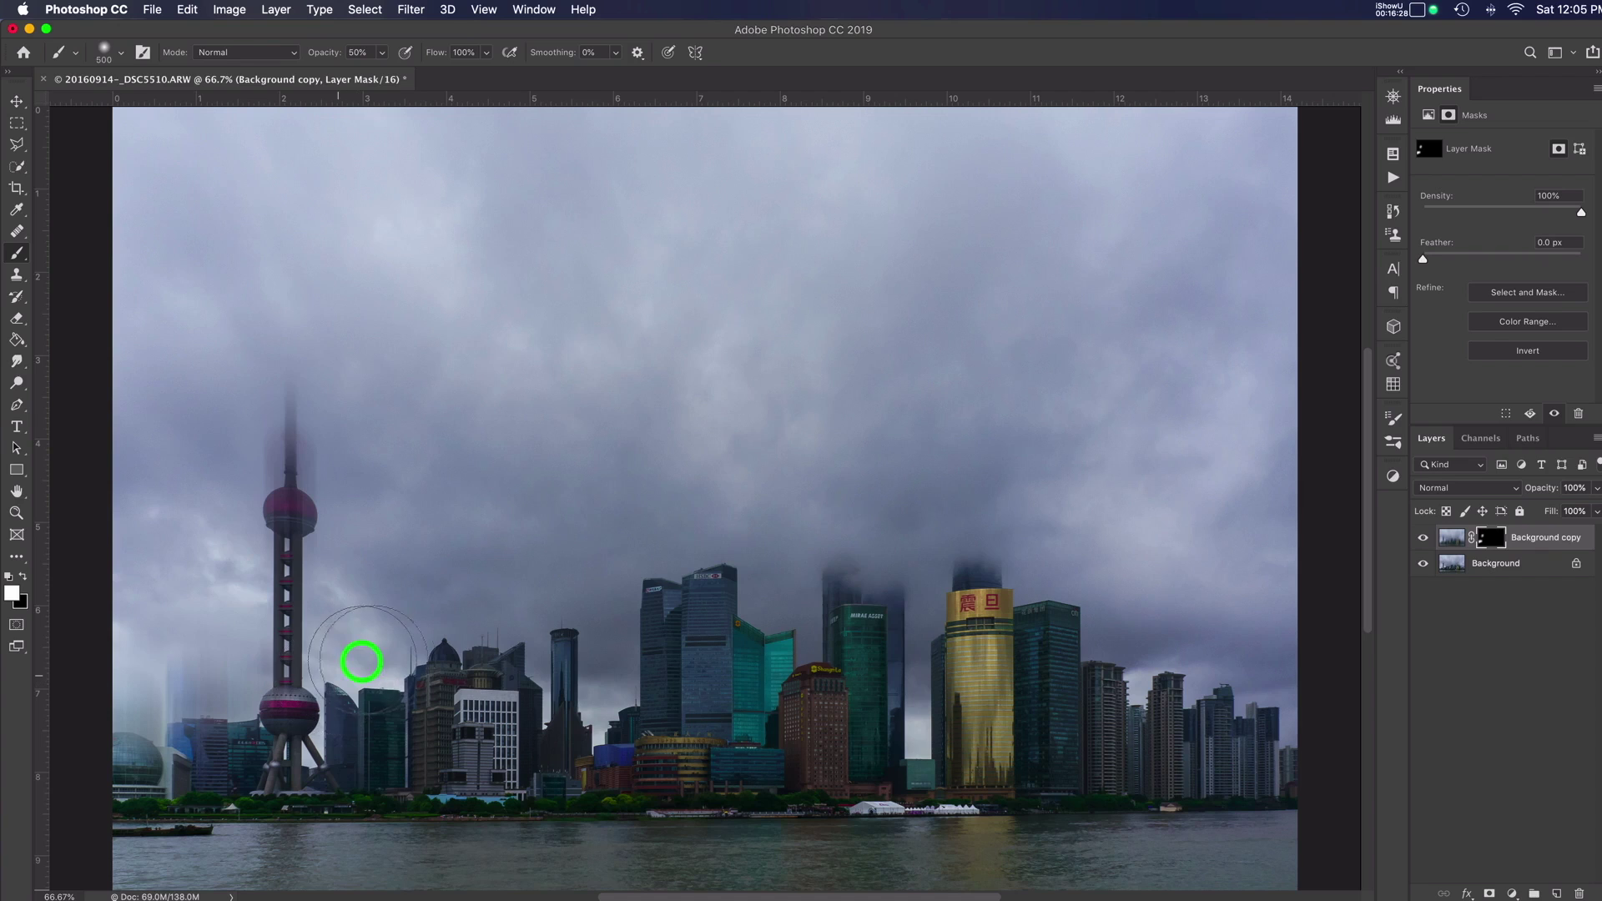
{"action": "left_click", "coordinate": [393, 636]}
{"action": "left_click", "coordinate": [422, 624]}
{"action": "left_click", "coordinate": [452, 617]}
{"action": "left_click", "coordinate": [478, 623]}
{"action": "left_click", "coordinate": [497, 604]}
{"action": "left_click", "coordinate": [464, 611]}
{"action": "left_click", "coordinate": [518, 612]}
{"action": "left_click", "coordinate": [532, 616]}
{"action": "left_click", "coordinate": [568, 605]}
{"action": "left_click", "coordinate": [609, 605]}
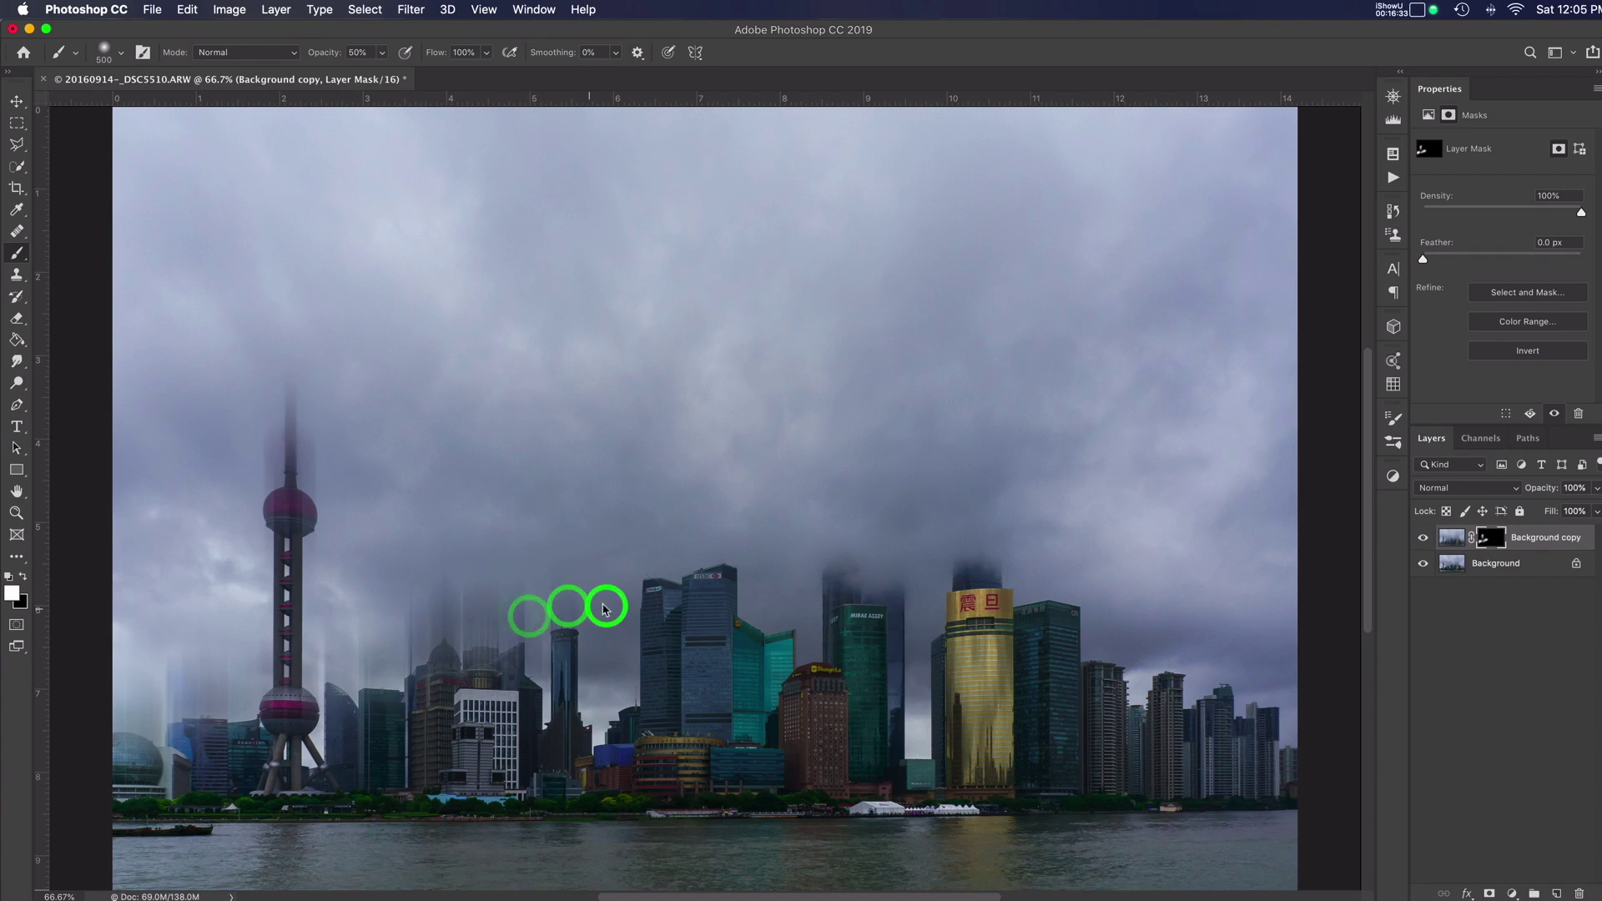
{"action": "left_click", "coordinate": [611, 701]}
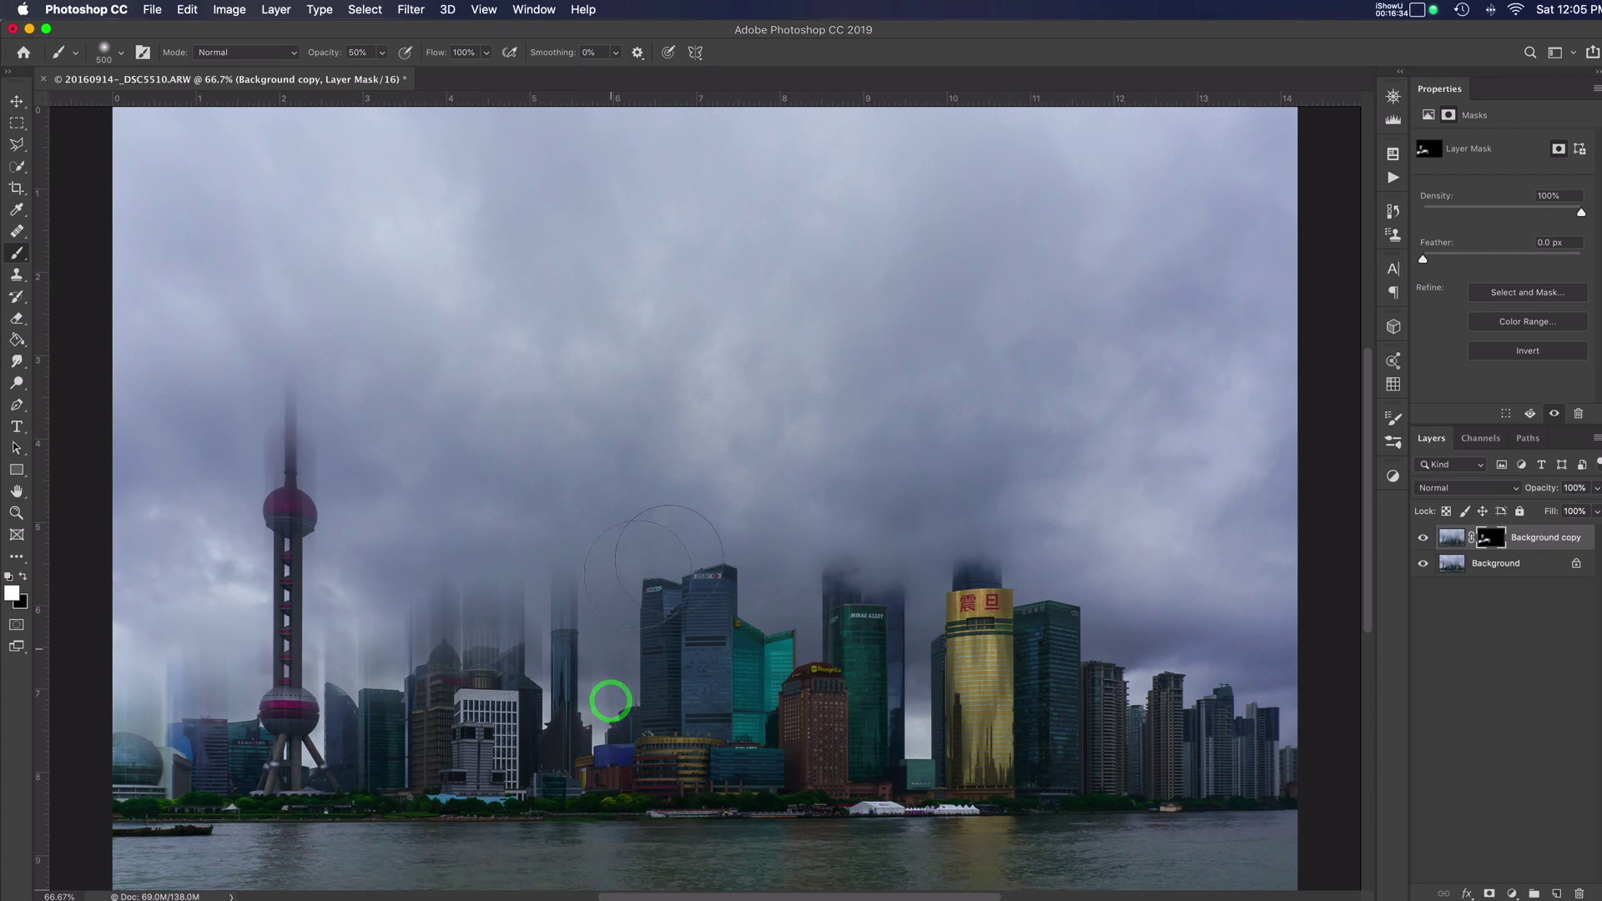
Step: Reveal the blur above the central skyscrapers, the gold tower and the green building beside it by painting white on the mask
{"action": "left_click", "coordinate": [664, 543]}
{"action": "left_click", "coordinate": [672, 527]}
{"action": "left_click", "coordinate": [670, 519]}
{"action": "left_click", "coordinate": [720, 555]}
{"action": "left_click", "coordinate": [733, 532]}
{"action": "left_click", "coordinate": [758, 554]}
{"action": "left_click", "coordinate": [772, 599]}
{"action": "left_click", "coordinate": [779, 620]}
{"action": "left_click", "coordinate": [787, 561]}
{"action": "left_click", "coordinate": [868, 538]}
{"action": "left_click", "coordinate": [880, 557]}
{"action": "left_click", "coordinate": [865, 493]}
{"action": "left_click", "coordinate": [890, 527]}
{"action": "left_click", "coordinate": [890, 539]}
{"action": "left_click", "coordinate": [882, 486]}
{"action": "left_click", "coordinate": [958, 515]}
{"action": "left_click", "coordinate": [1015, 555]}
{"action": "left_click", "coordinate": [995, 517]}
{"action": "left_click", "coordinate": [955, 508]}
{"action": "left_click", "coordinate": [996, 535]}
{"action": "left_click", "coordinate": [1044, 547]}
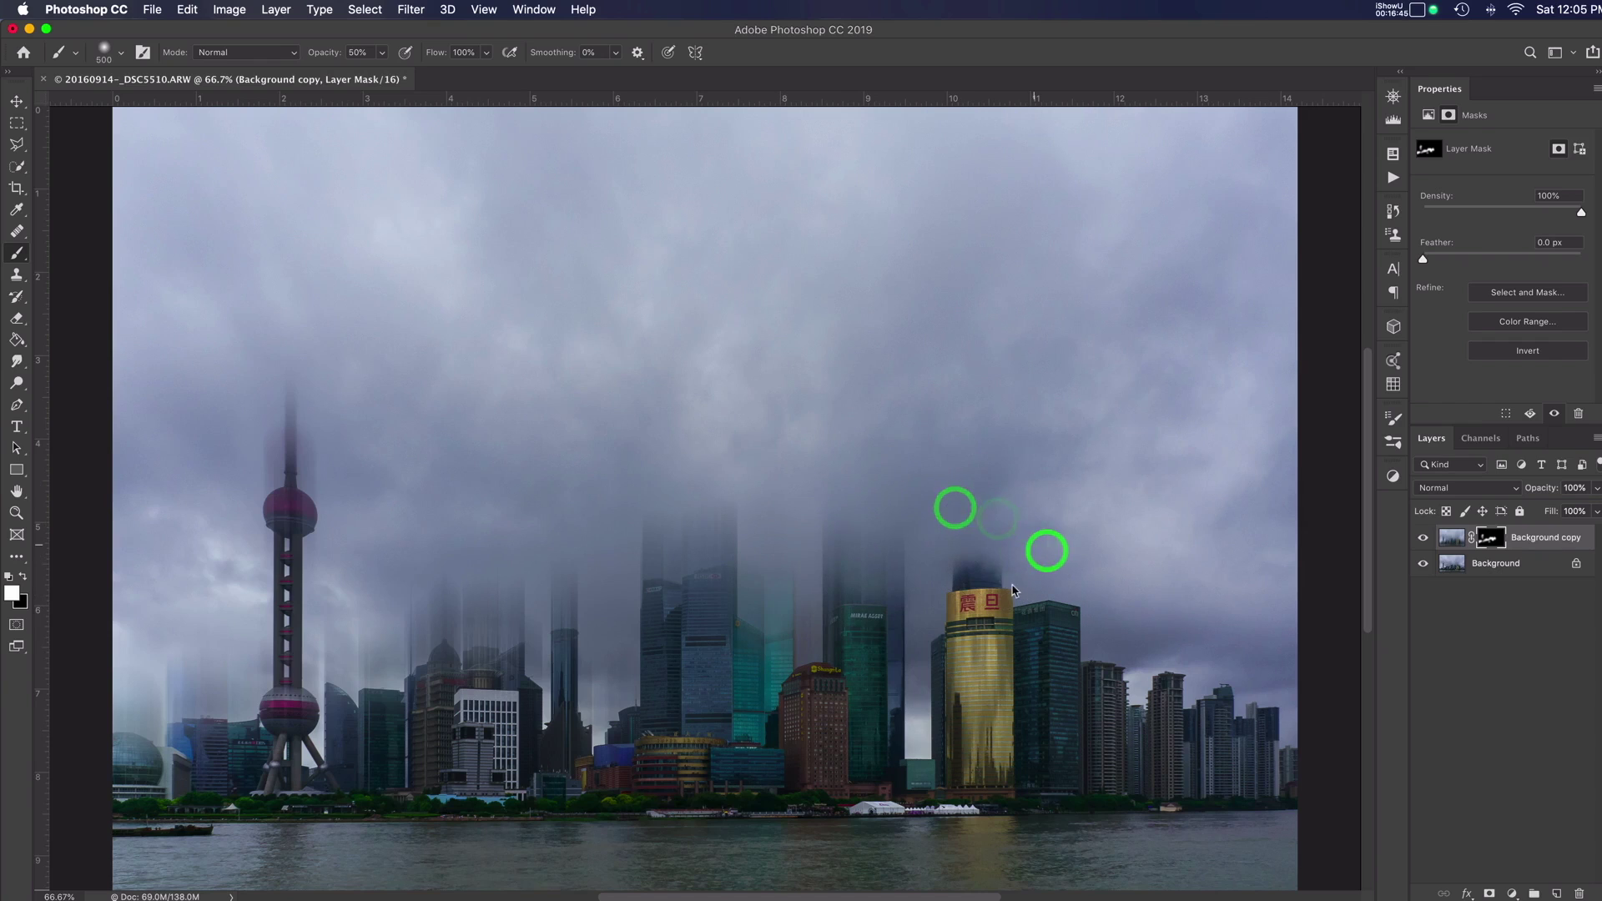
{"action": "left_click", "coordinate": [968, 536]}
{"action": "left_click", "coordinate": [1002, 518]}
{"action": "left_click", "coordinate": [1066, 579]}
{"action": "left_click", "coordinate": [1062, 543]}
{"action": "left_click", "coordinate": [1066, 541]}
{"action": "left_click", "coordinate": [1059, 558]}
{"action": "left_click", "coordinate": [1058, 527]}
Step: Brush white on the mask over the tops of the gray high-rises along the skyline's right side to reveal the blur
{"action": "left_click", "coordinate": [1114, 613]}
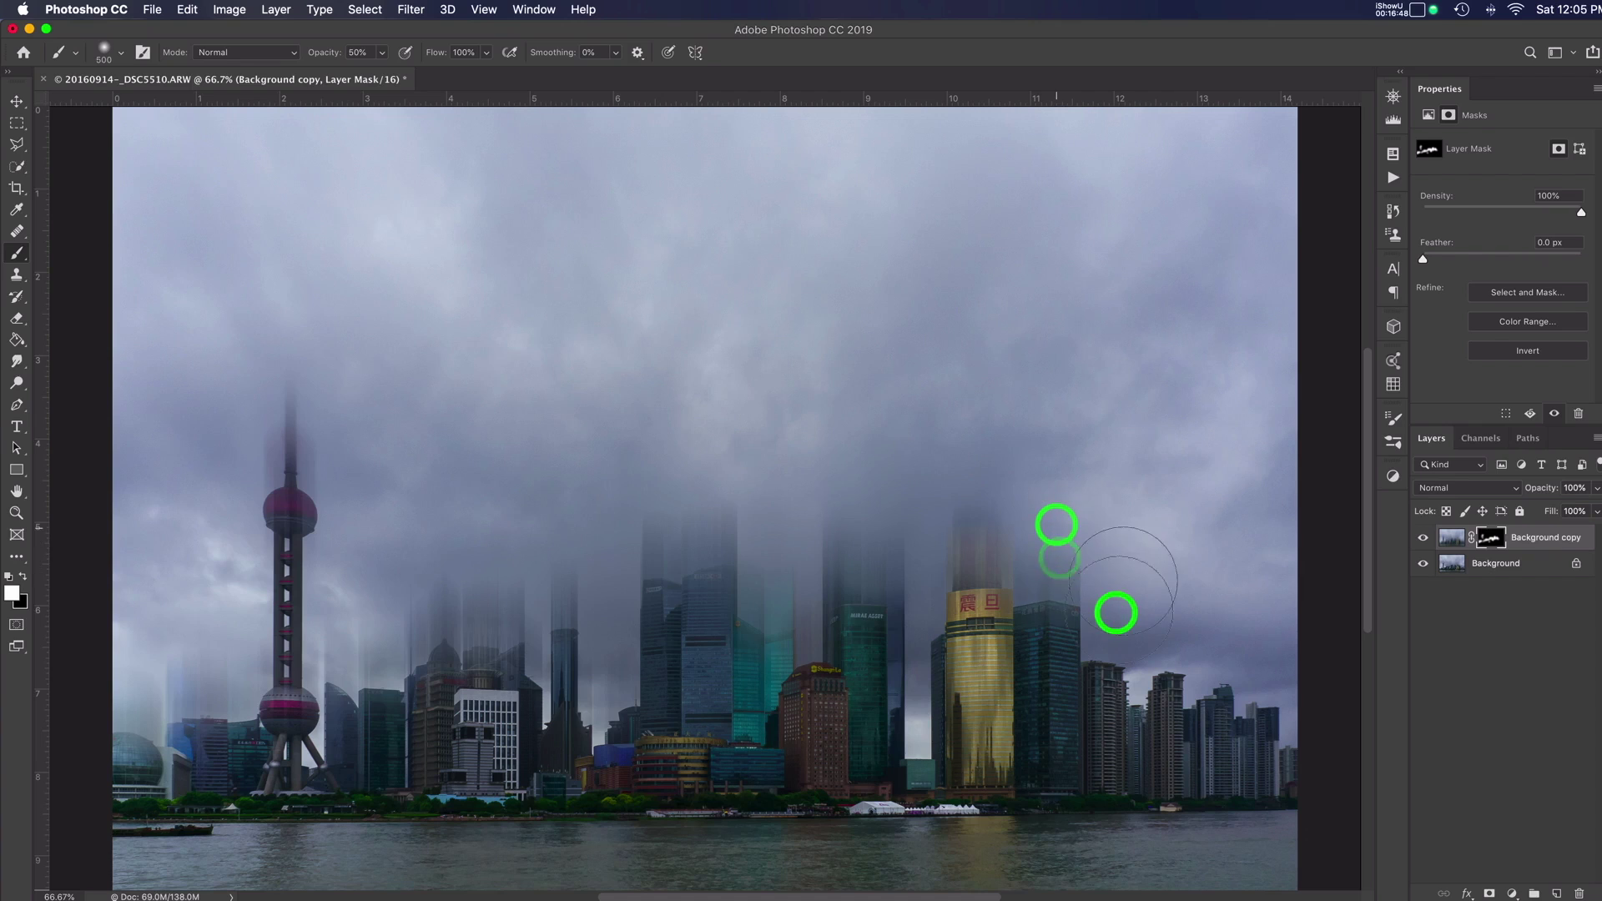
{"action": "left_click", "coordinate": [1107, 626]}
{"action": "left_click", "coordinate": [1103, 596]}
{"action": "left_click", "coordinate": [1152, 591]}
{"action": "left_click", "coordinate": [1151, 634]}
{"action": "left_click", "coordinate": [1123, 637]}
{"action": "left_click", "coordinate": [1159, 648]}
{"action": "left_click", "coordinate": [1152, 641]}
{"action": "left_click", "coordinate": [1204, 638]}
{"action": "left_click", "coordinate": [1198, 665]}
{"action": "left_click", "coordinate": [1196, 691]}
{"action": "left_click", "coordinate": [1228, 637]}
{"action": "left_click", "coordinate": [1228, 617]}
{"action": "left_click", "coordinate": [1274, 711]}
{"action": "left_click", "coordinate": [1283, 722]}
{"action": "left_click", "coordinate": [1291, 667]}
{"action": "left_click", "coordinate": [1303, 611]}
{"action": "left_click", "coordinate": [1278, 560]}
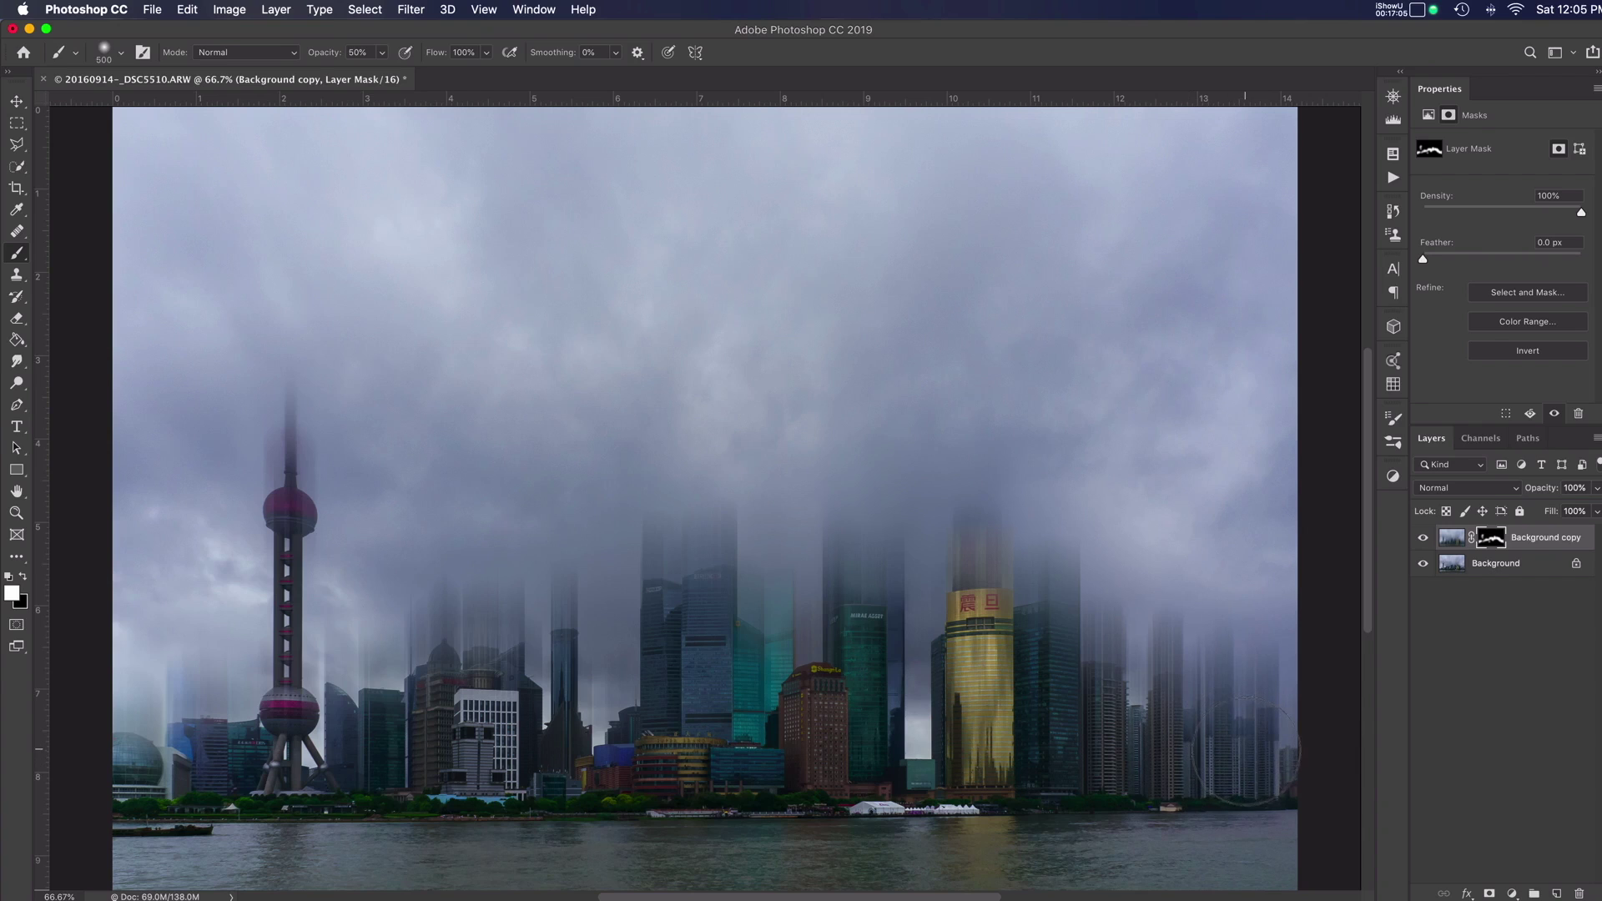
Step: Paint black on the mask over the lower parts of the buildings across the skyline to restore their sharp detail
{"action": "key", "text": "x"}
{"action": "left_click", "coordinate": [1259, 743]}
{"action": "left_click", "coordinate": [1204, 760]}
{"action": "left_click", "coordinate": [1173, 762]}
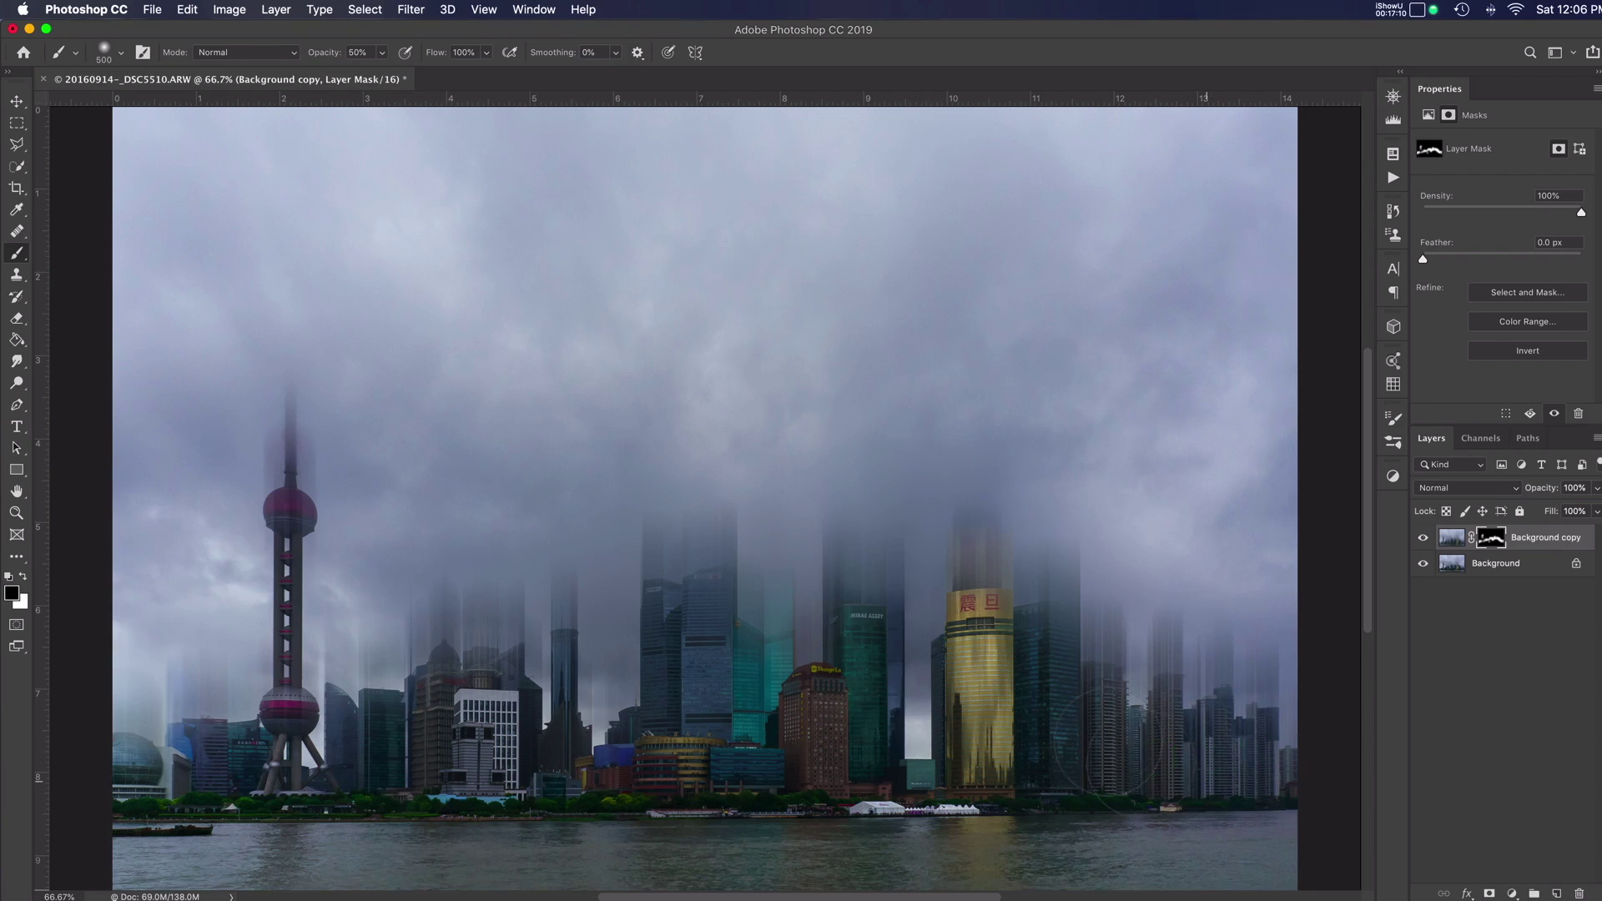
{"action": "left_click", "coordinate": [1103, 782]}
{"action": "left_click", "coordinate": [958, 726]}
{"action": "left_click_drag", "start_coordinate": [464, 723], "coordinate": [519, 743]}
{"action": "left_click", "coordinate": [373, 758]}
{"action": "left_click", "coordinate": [389, 774]}
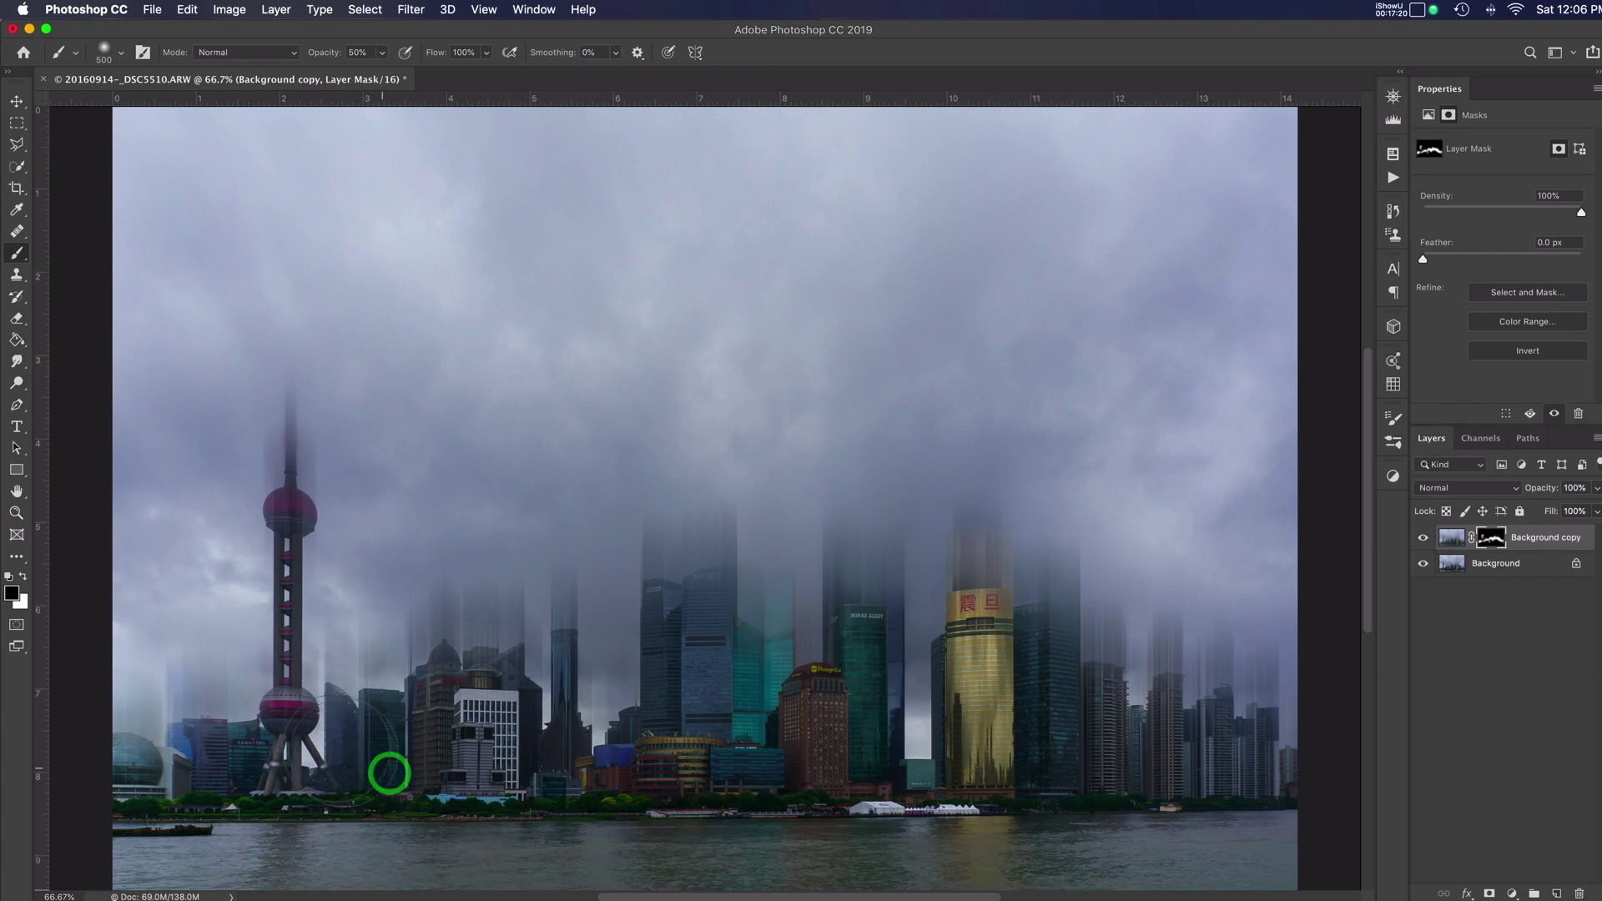
Step: Reduce the brush to 175 px and paint black on the mask over the tower's upper and lower spheres to sharpen them
{"action": "key", "text": "bracketleft"}
{"action": "left_click", "coordinate": [293, 529]}
{"action": "left_click", "coordinate": [289, 511]}
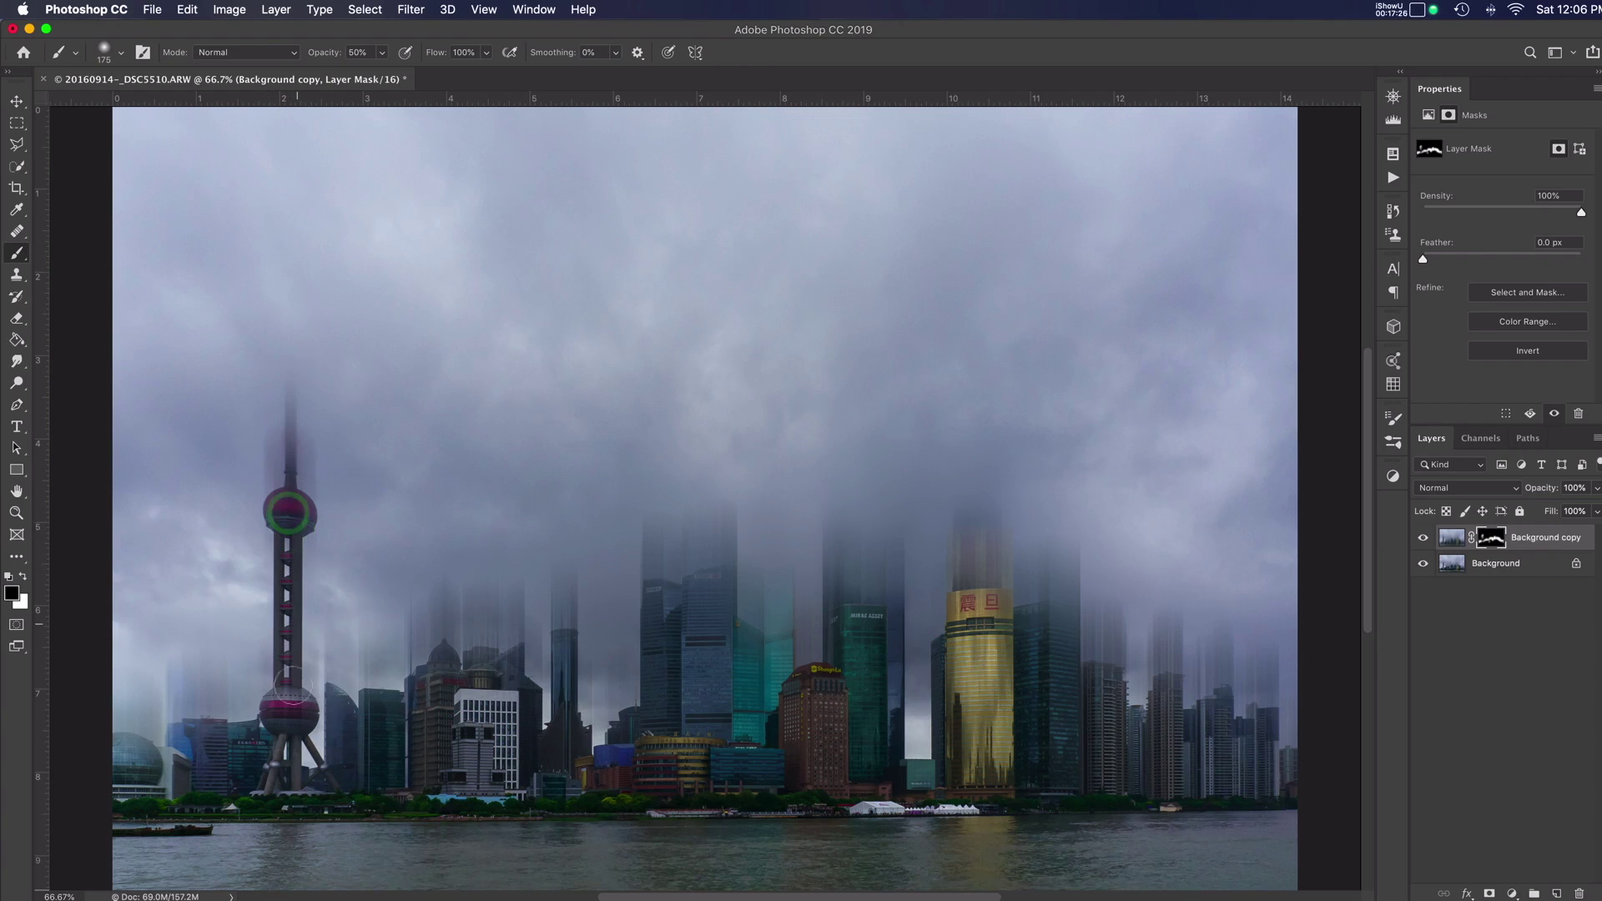
{"action": "left_click", "coordinate": [305, 739]}
Step: Touch up the blur around the tower's lower sphere and among the nearby and central buildings with white on the mask
{"action": "key", "text": "x"}
{"action": "left_click", "coordinate": [247, 711]}
{"action": "left_click", "coordinate": [244, 698]}
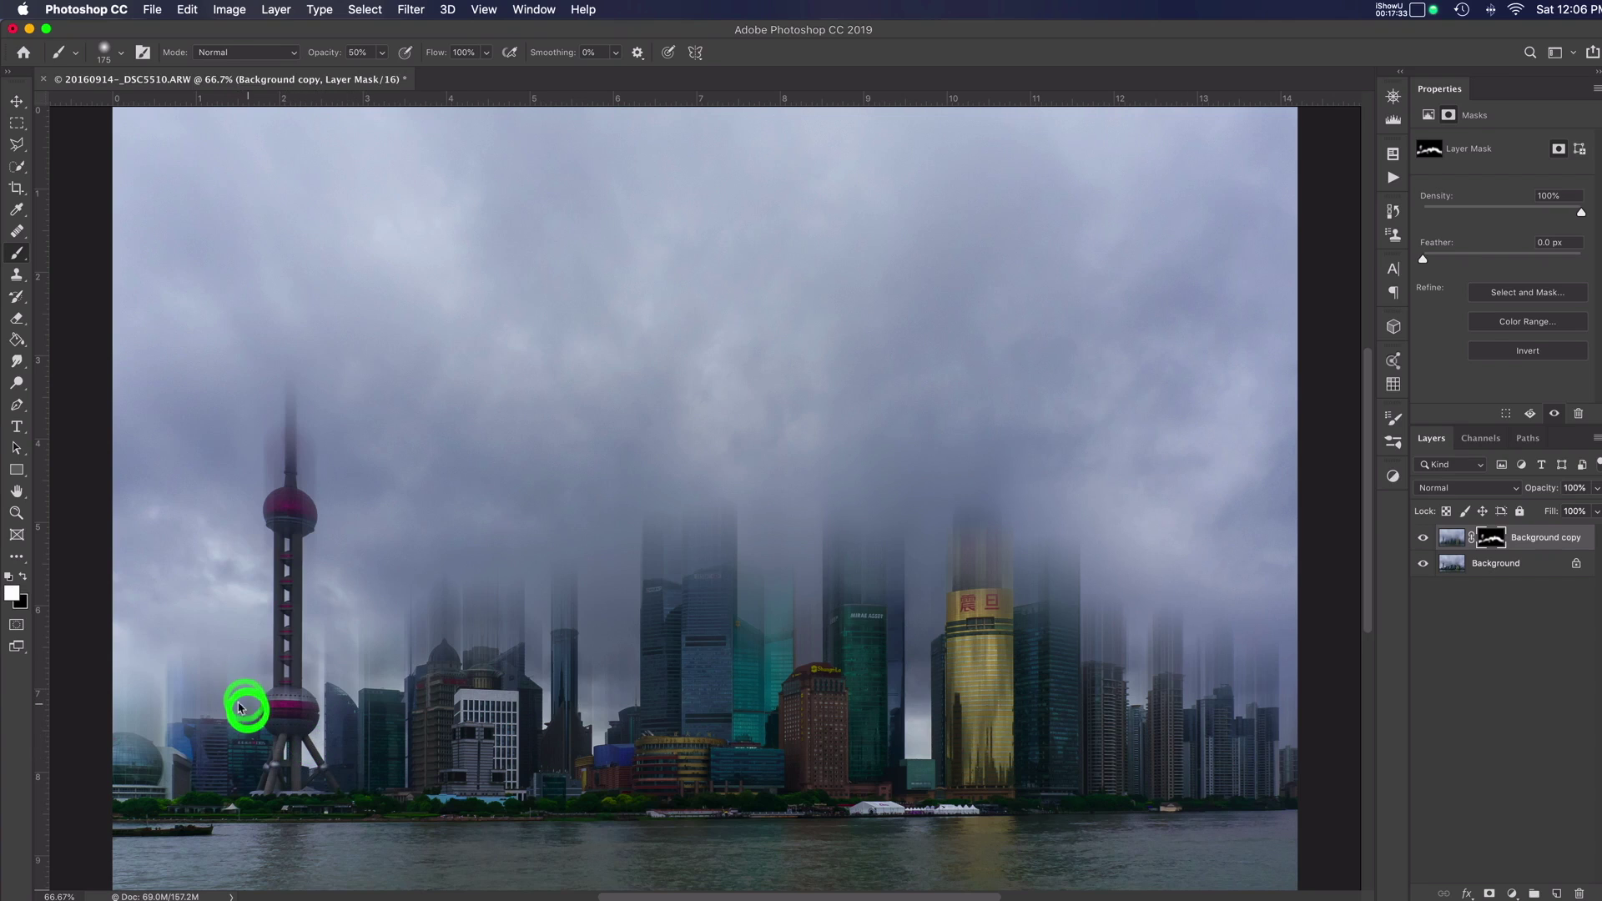
{"action": "left_click", "coordinate": [301, 693]}
{"action": "left_click", "coordinate": [318, 741]}
{"action": "left_click", "coordinate": [385, 764]}
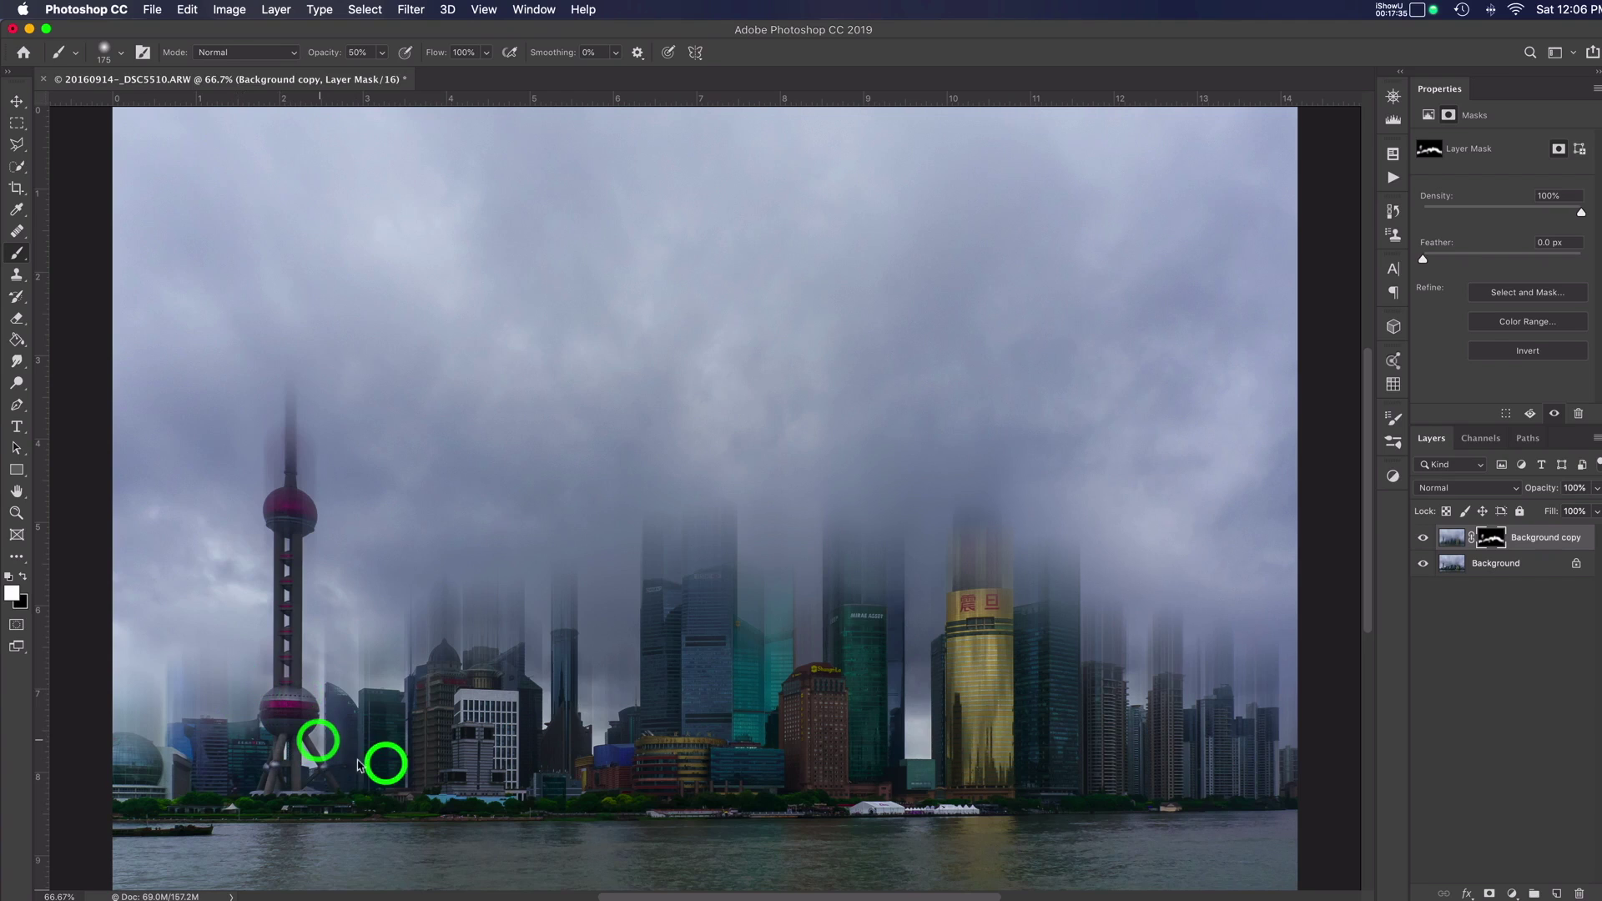
{"action": "left_click", "coordinate": [602, 719]}
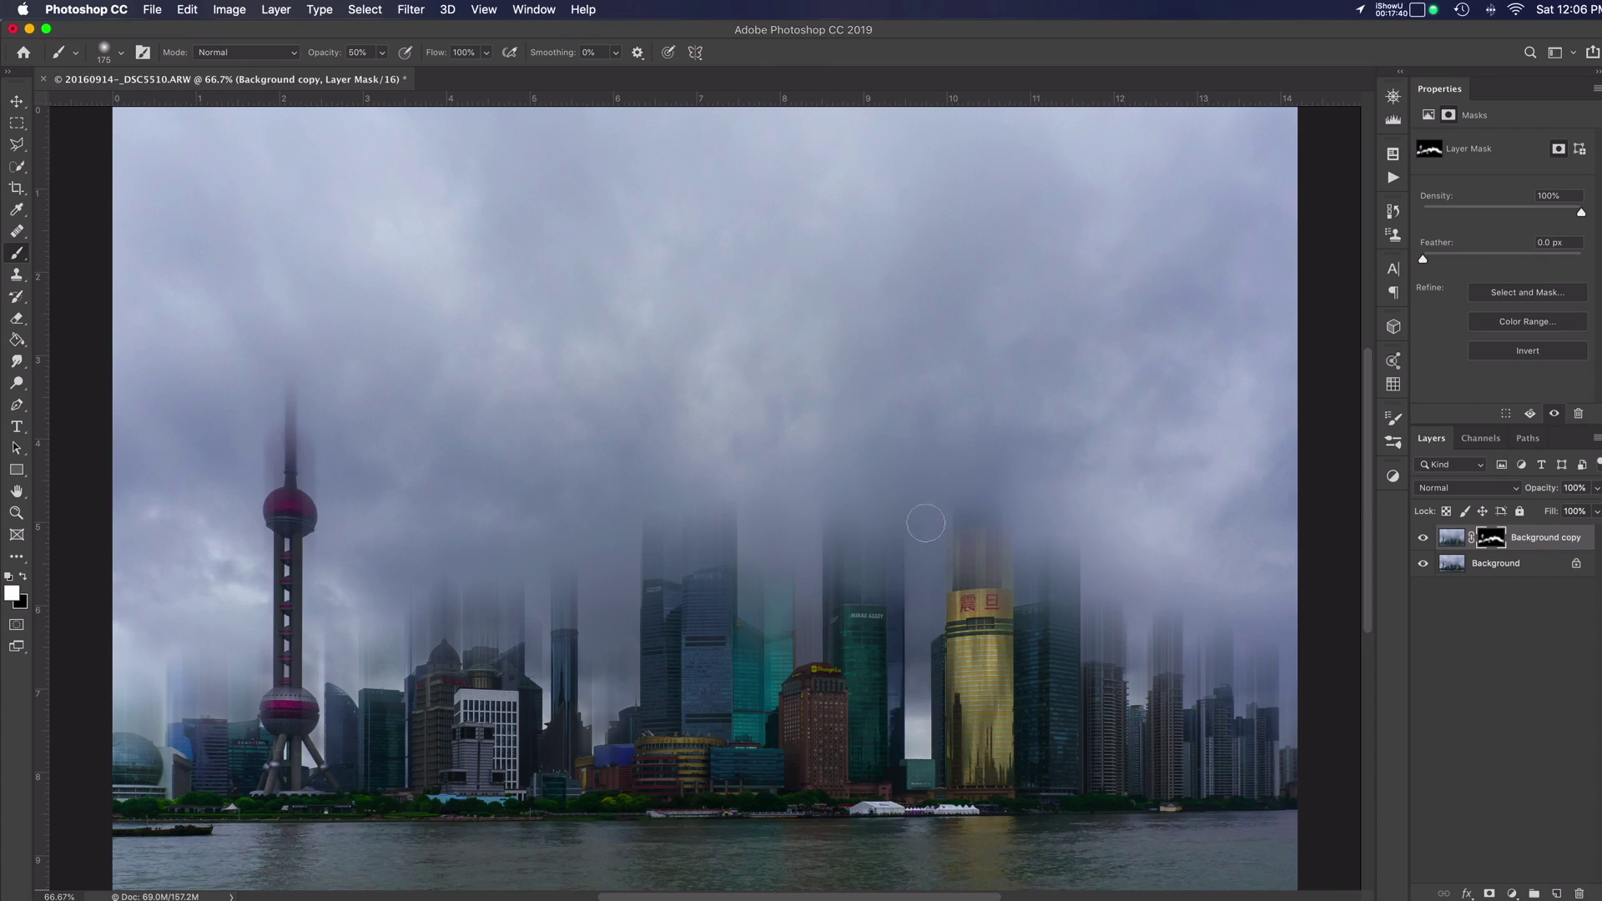
{"action": "left_click", "coordinate": [658, 521]}
{"action": "left_click", "coordinate": [709, 555]}
{"action": "left_click", "coordinate": [753, 591]}
{"action": "left_click", "coordinate": [828, 691]}
{"action": "left_click", "coordinate": [912, 751]}
{"action": "left_click", "coordinate": [922, 723]}
{"action": "left_click", "coordinate": [945, 732]}
{"action": "left_click", "coordinate": [1019, 818]}
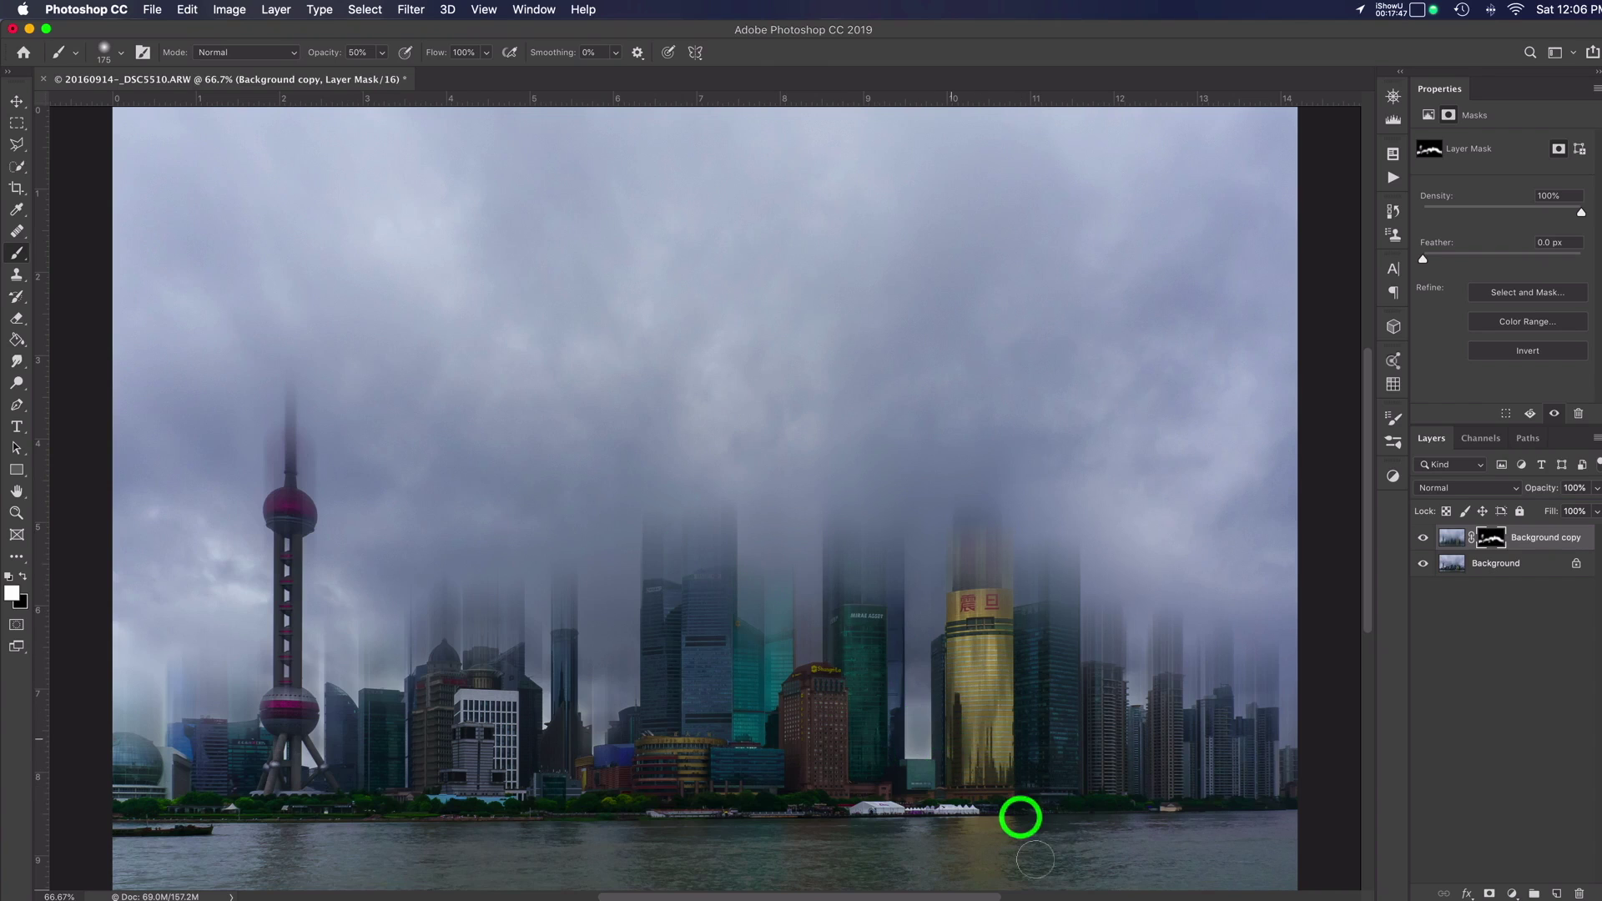
Step: Compare the skyline with and without the motion-blurred layer
{"action": "left_click", "coordinate": [1423, 540]}
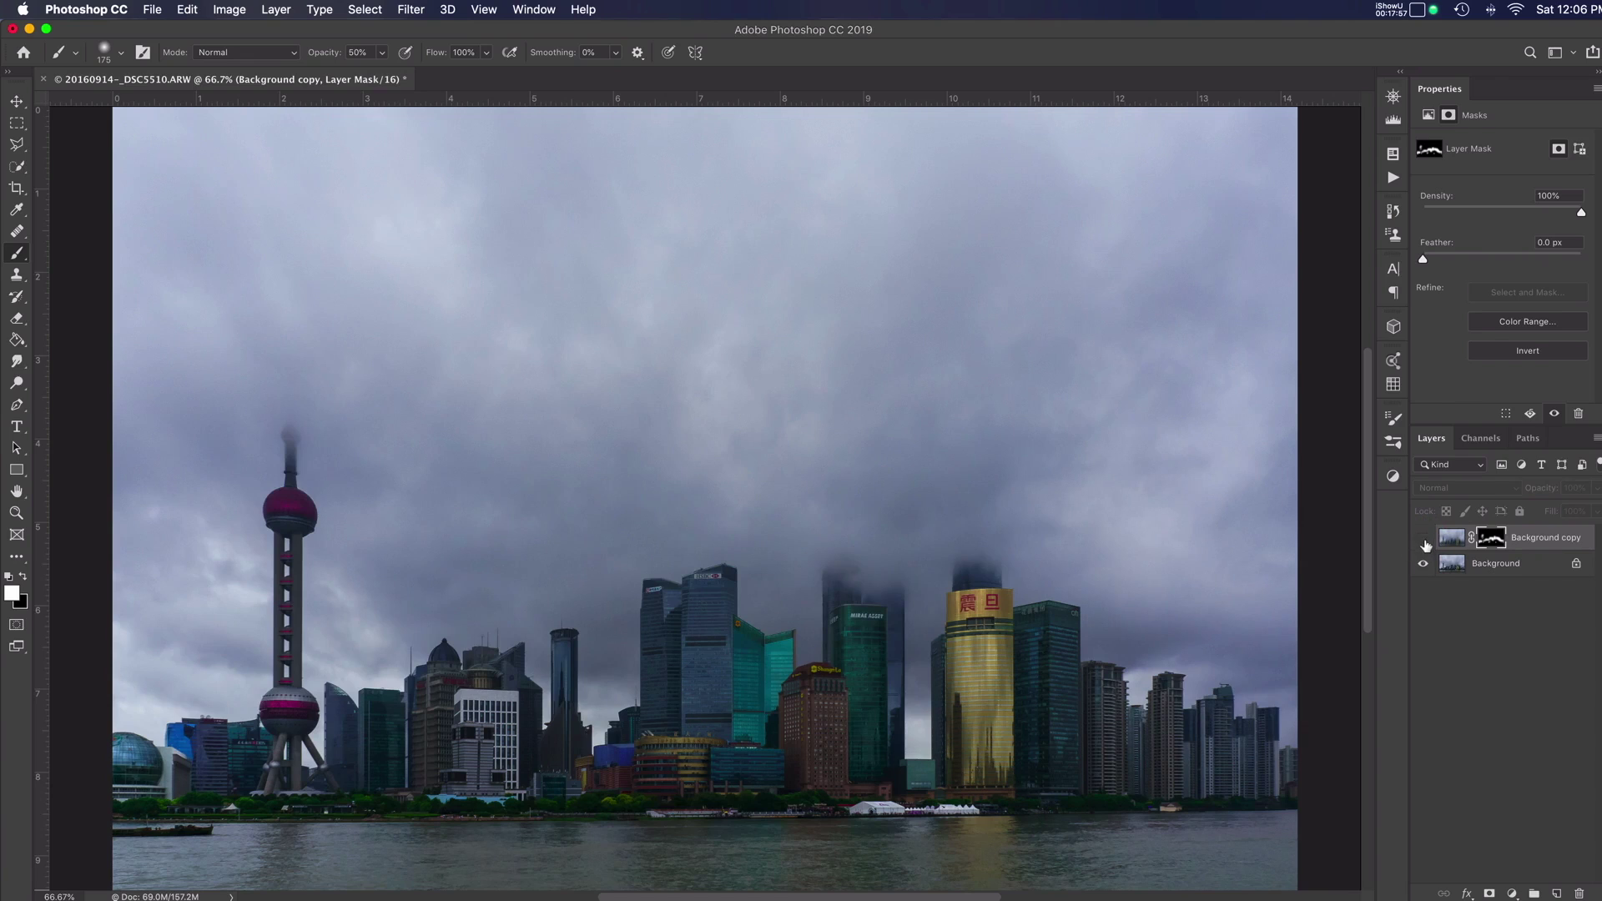
{"action": "left_click", "coordinate": [1424, 542]}
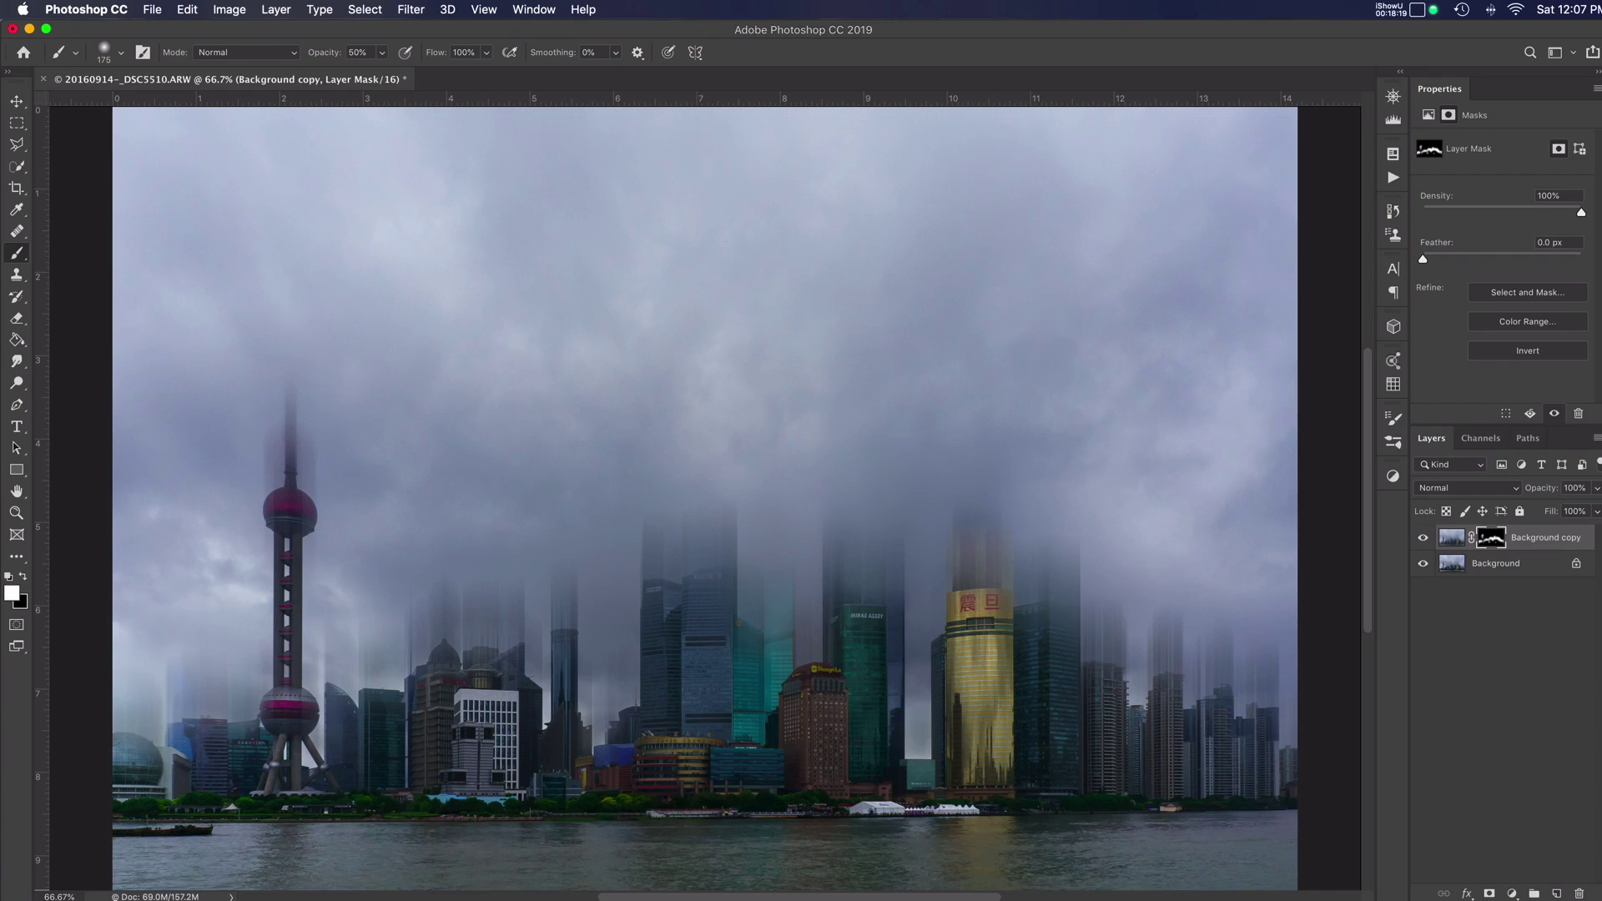
Step: Stamp all visible layers into a new merged layer above the blurred copy
{"action": "left_click", "coordinate": [1450, 544]}
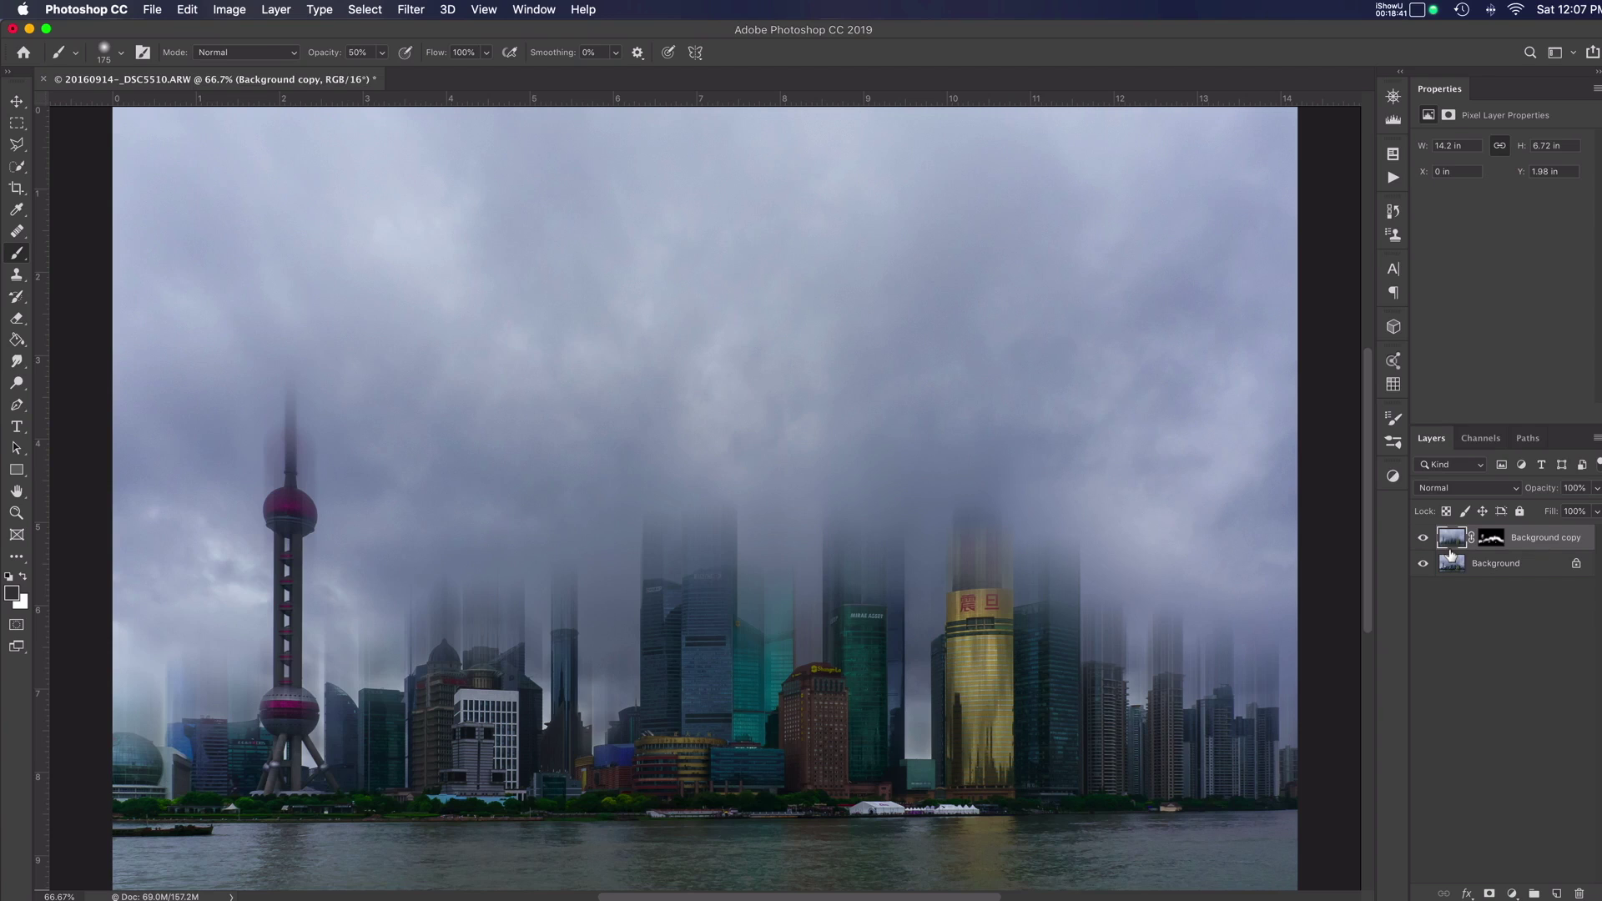
{"action": "left_click_drag", "start_coordinate": [1451, 554], "coordinate": [1451, 551]}
{"action": "key", "text": "super+alt+shift+e"}
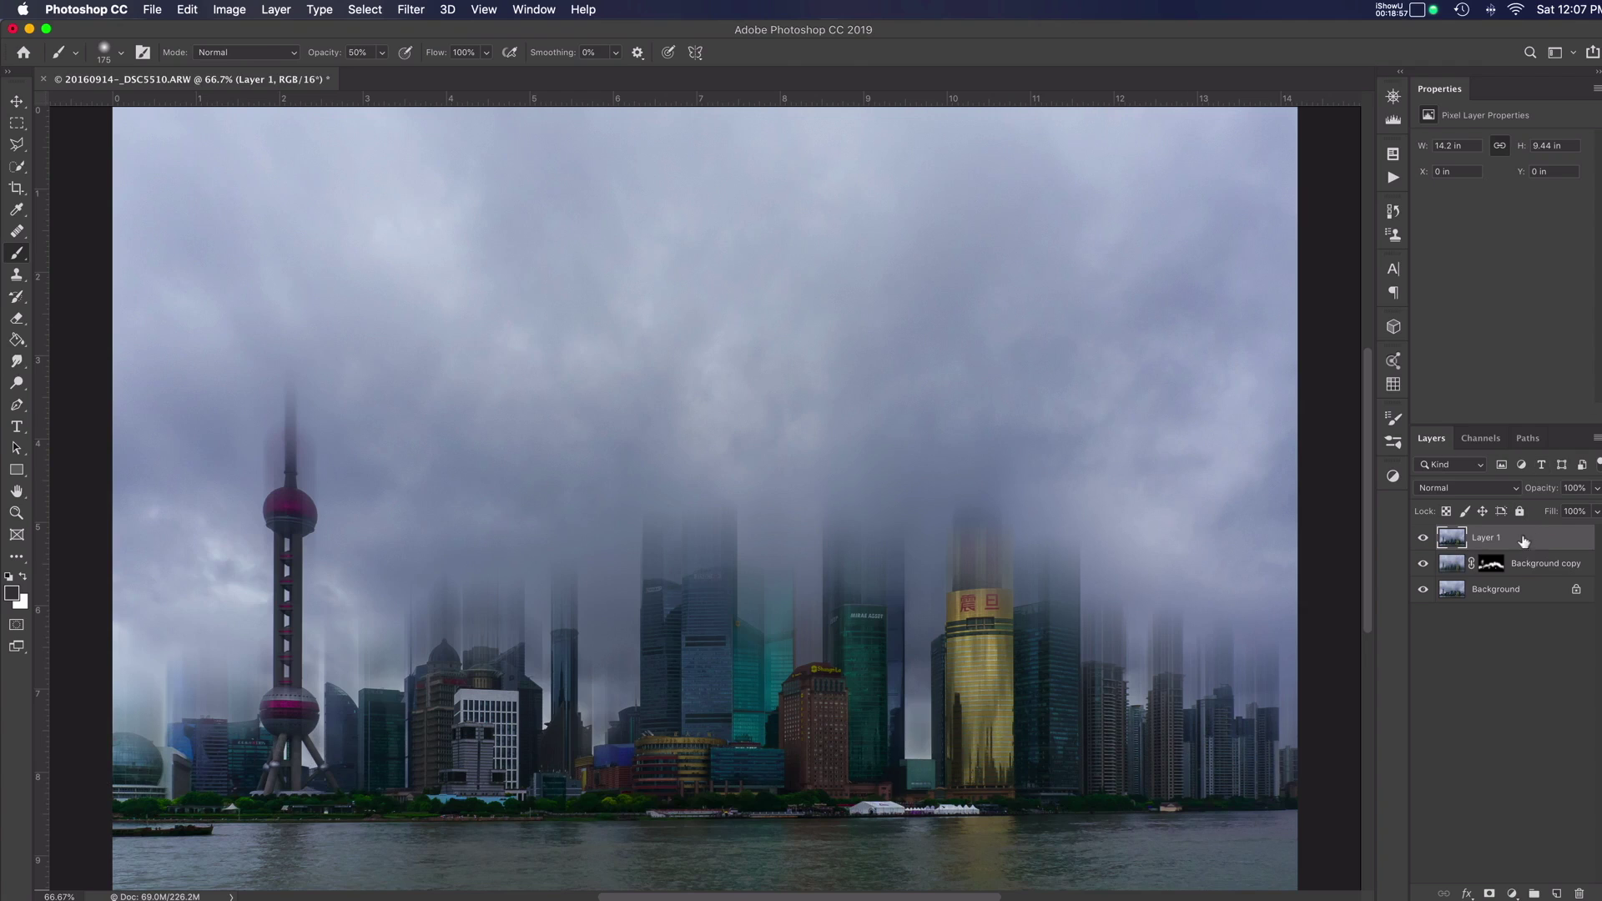
Step: Open the merged layer in the Topaz Studio filter
{"action": "left_click", "coordinate": [411, 10]}
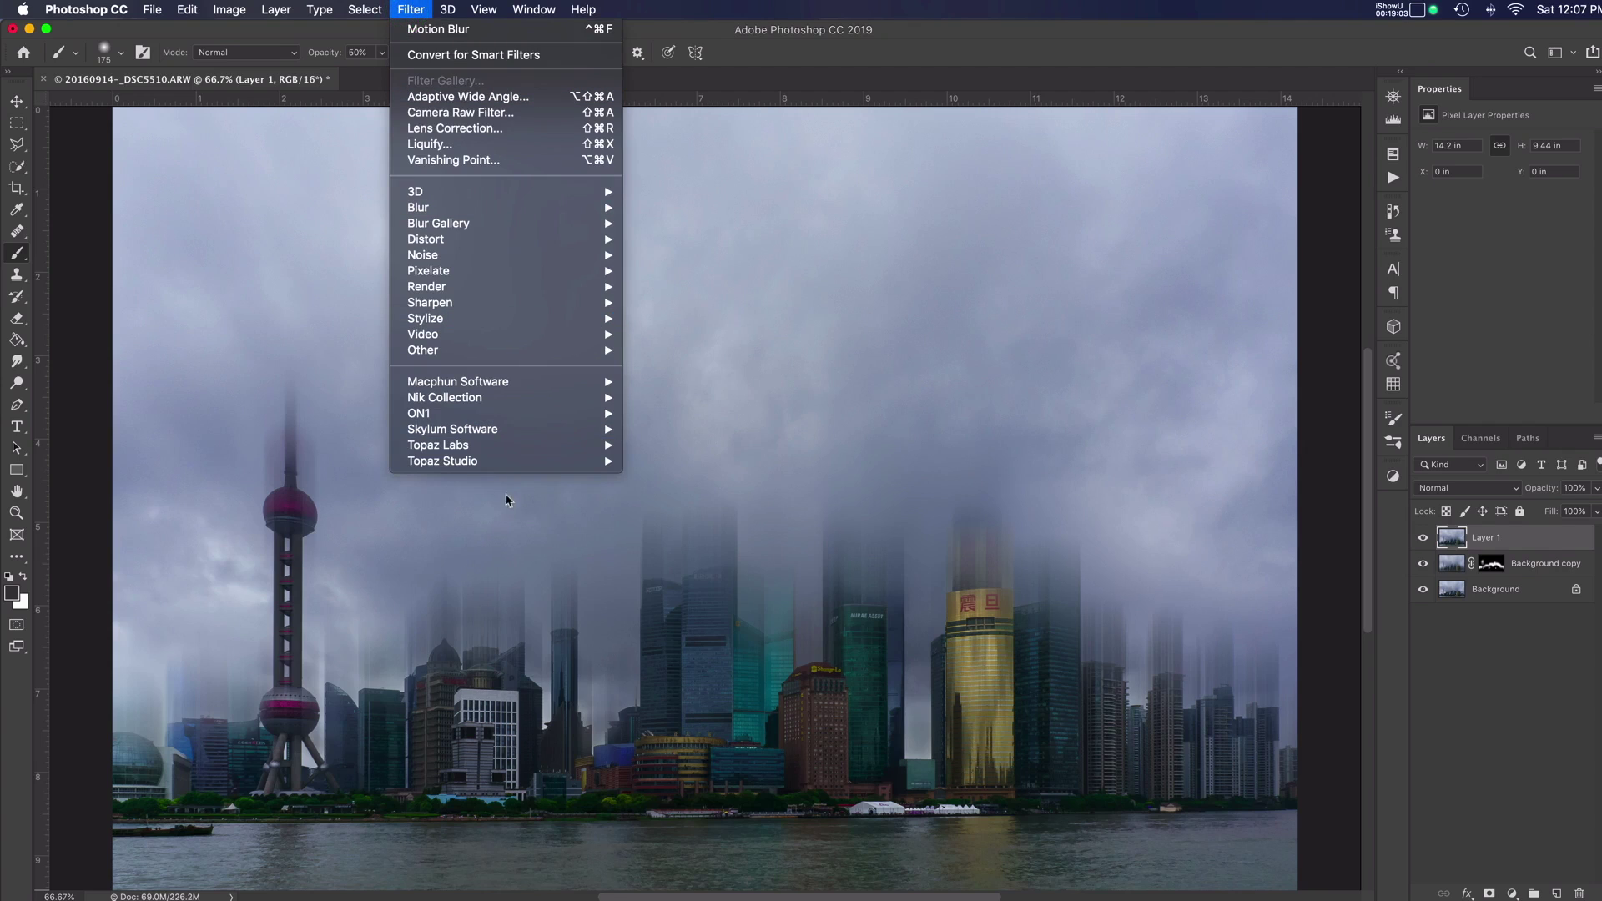
{"action": "mouse_move", "coordinate": [516, 470]}
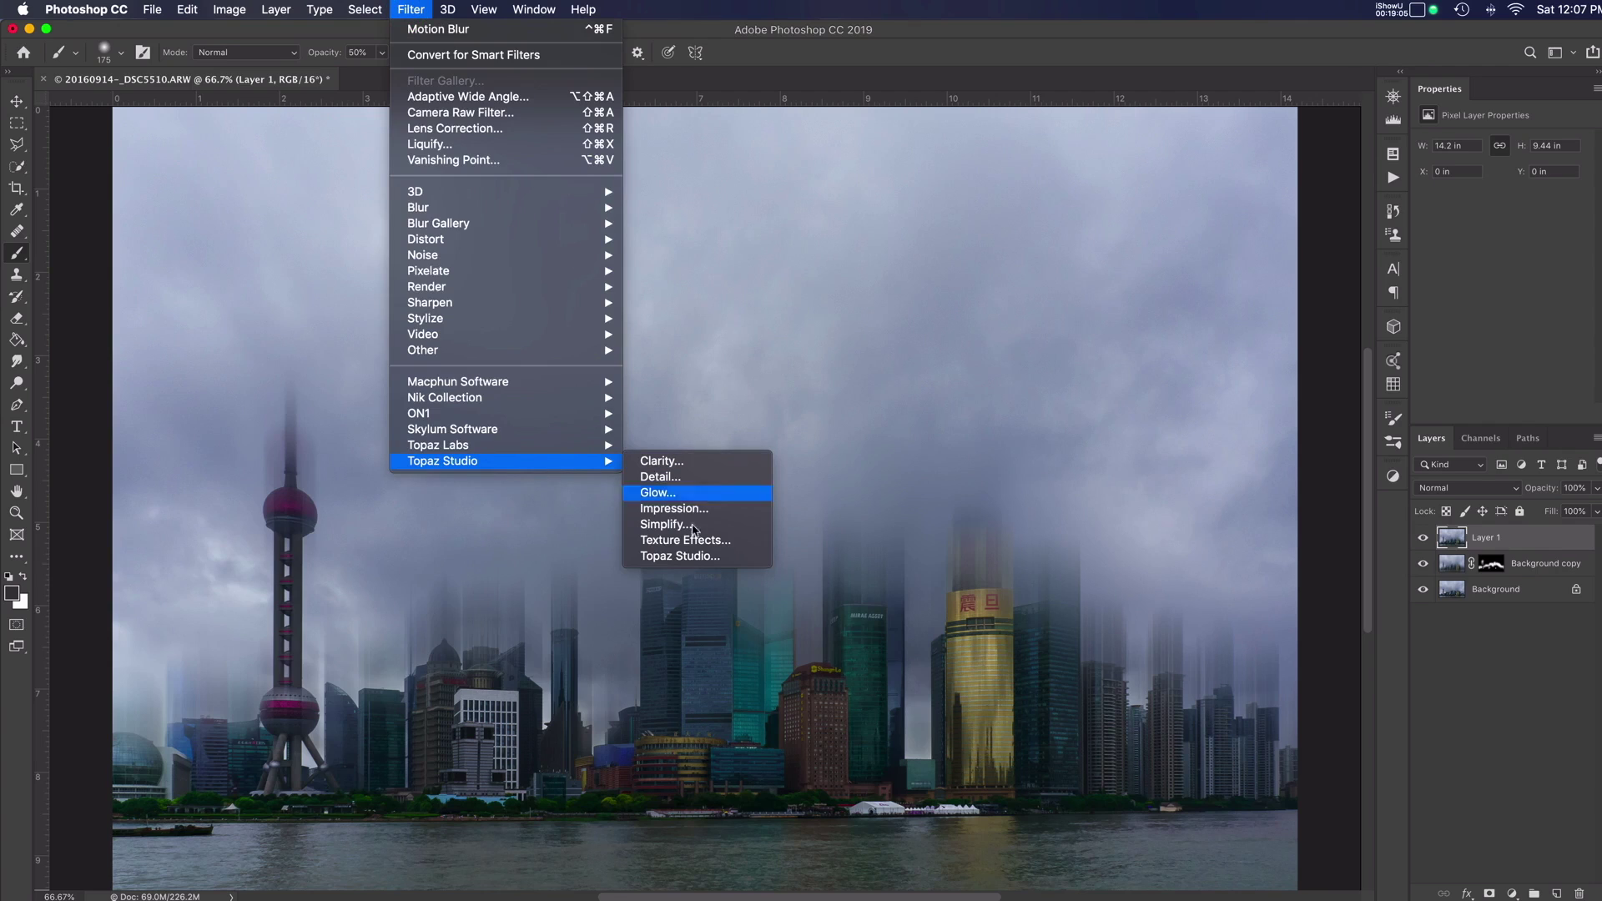
{"action": "left_click", "coordinate": [686, 556]}
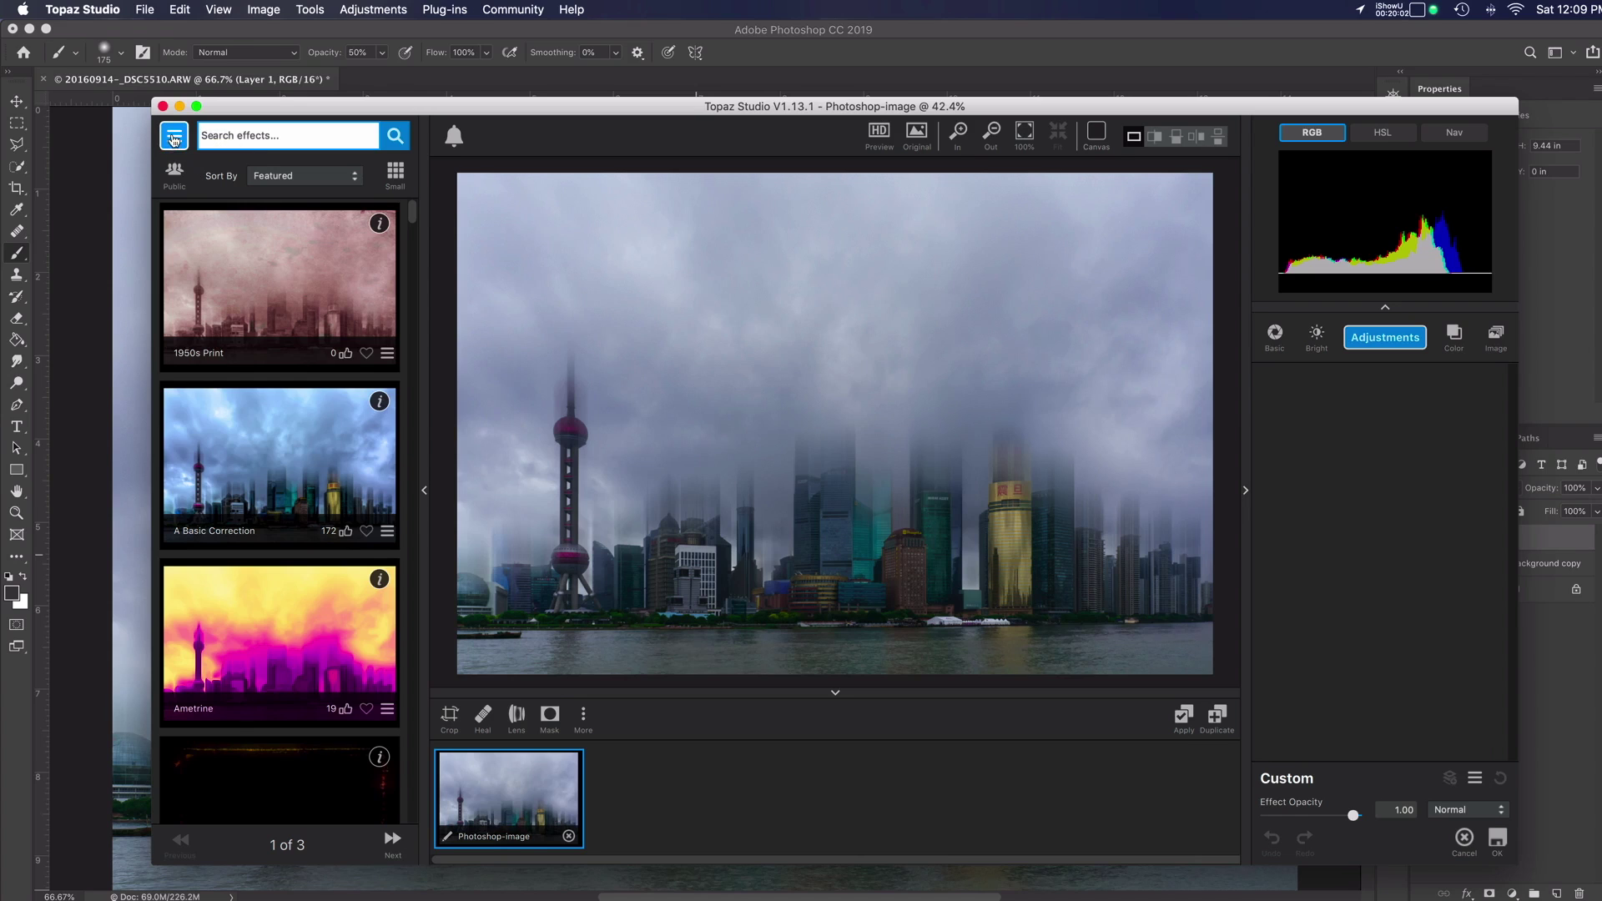
Step: Browse the effect categories and list the Ancient effects in the Impression category
{"action": "left_click", "coordinate": [174, 140]}
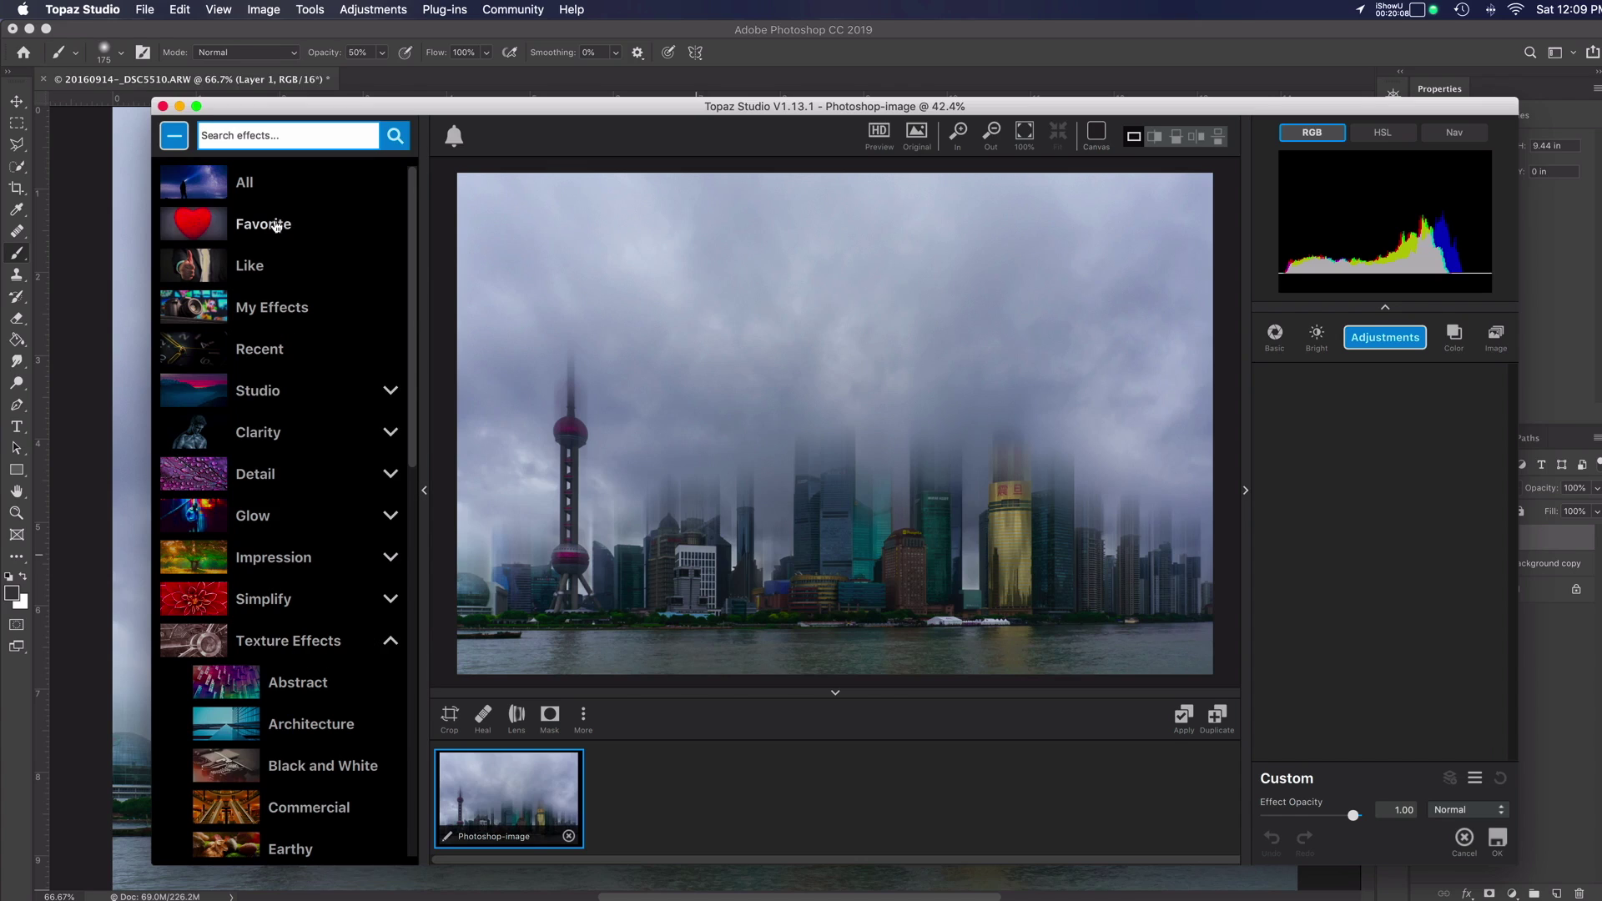
{"action": "left_click", "coordinate": [389, 393]}
{"action": "left_click", "coordinate": [387, 392]}
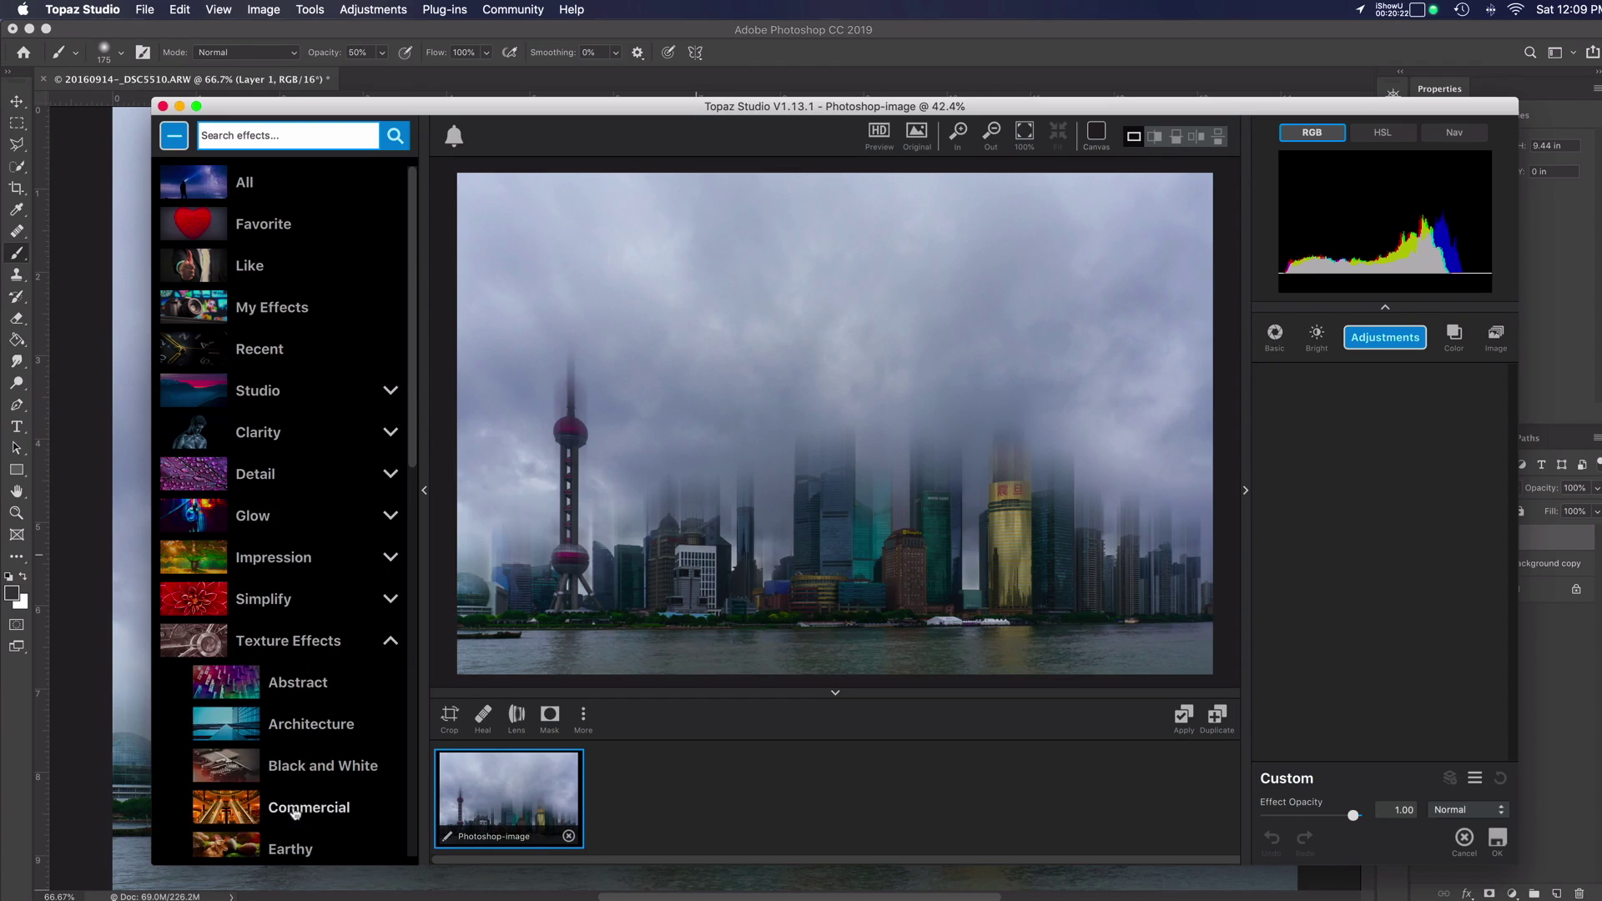
{"action": "left_click", "coordinate": [390, 642]}
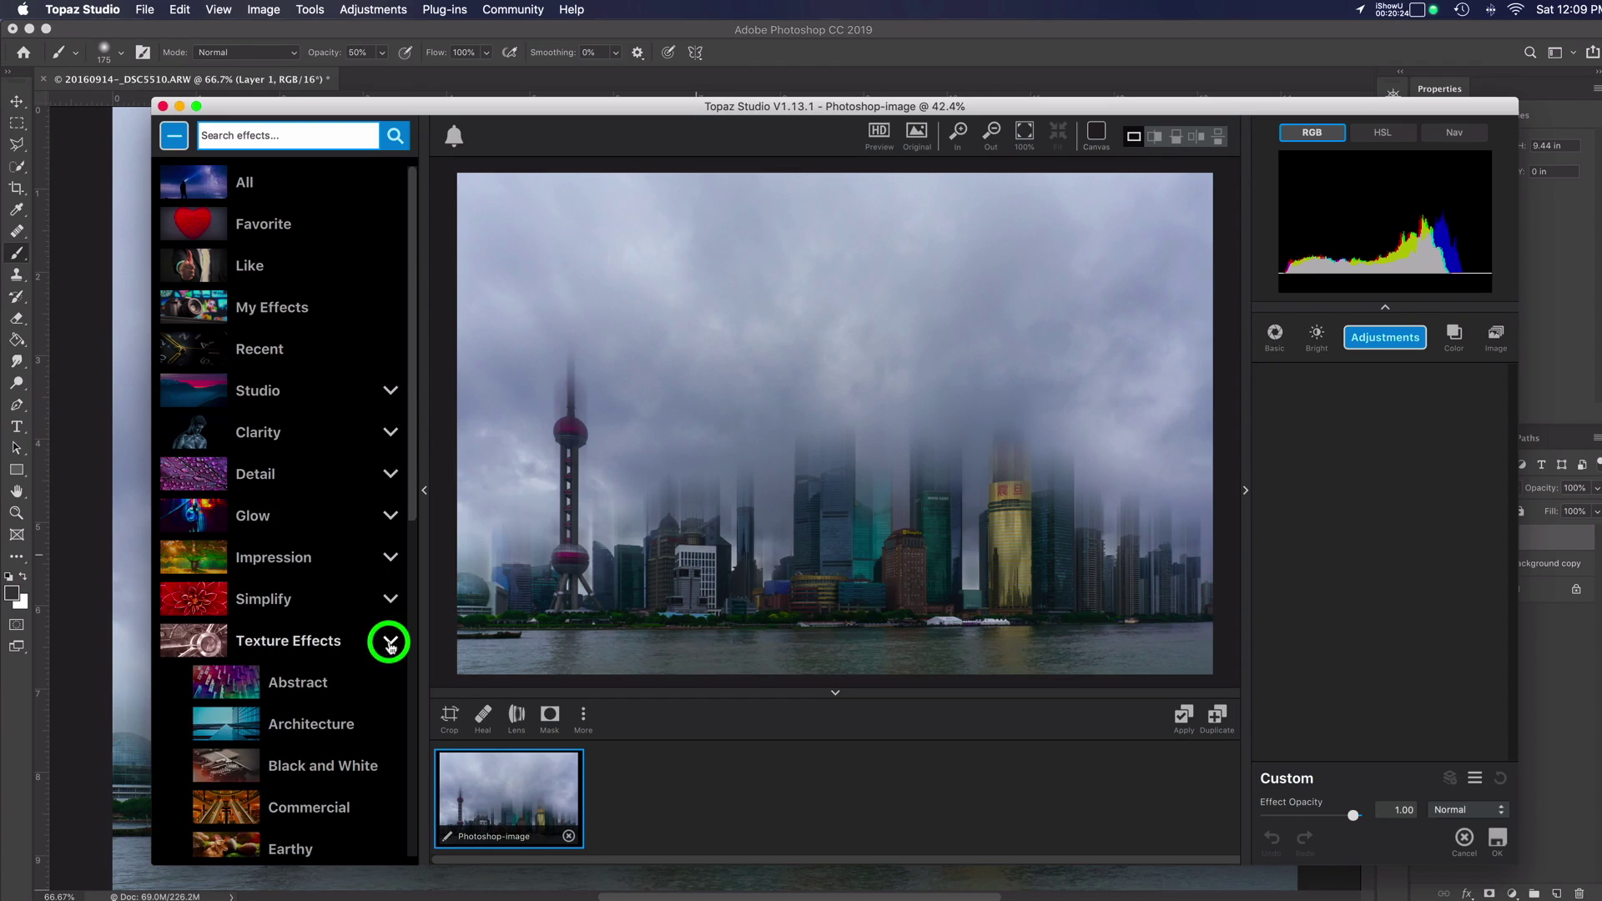
{"action": "left_click", "coordinate": [391, 559]}
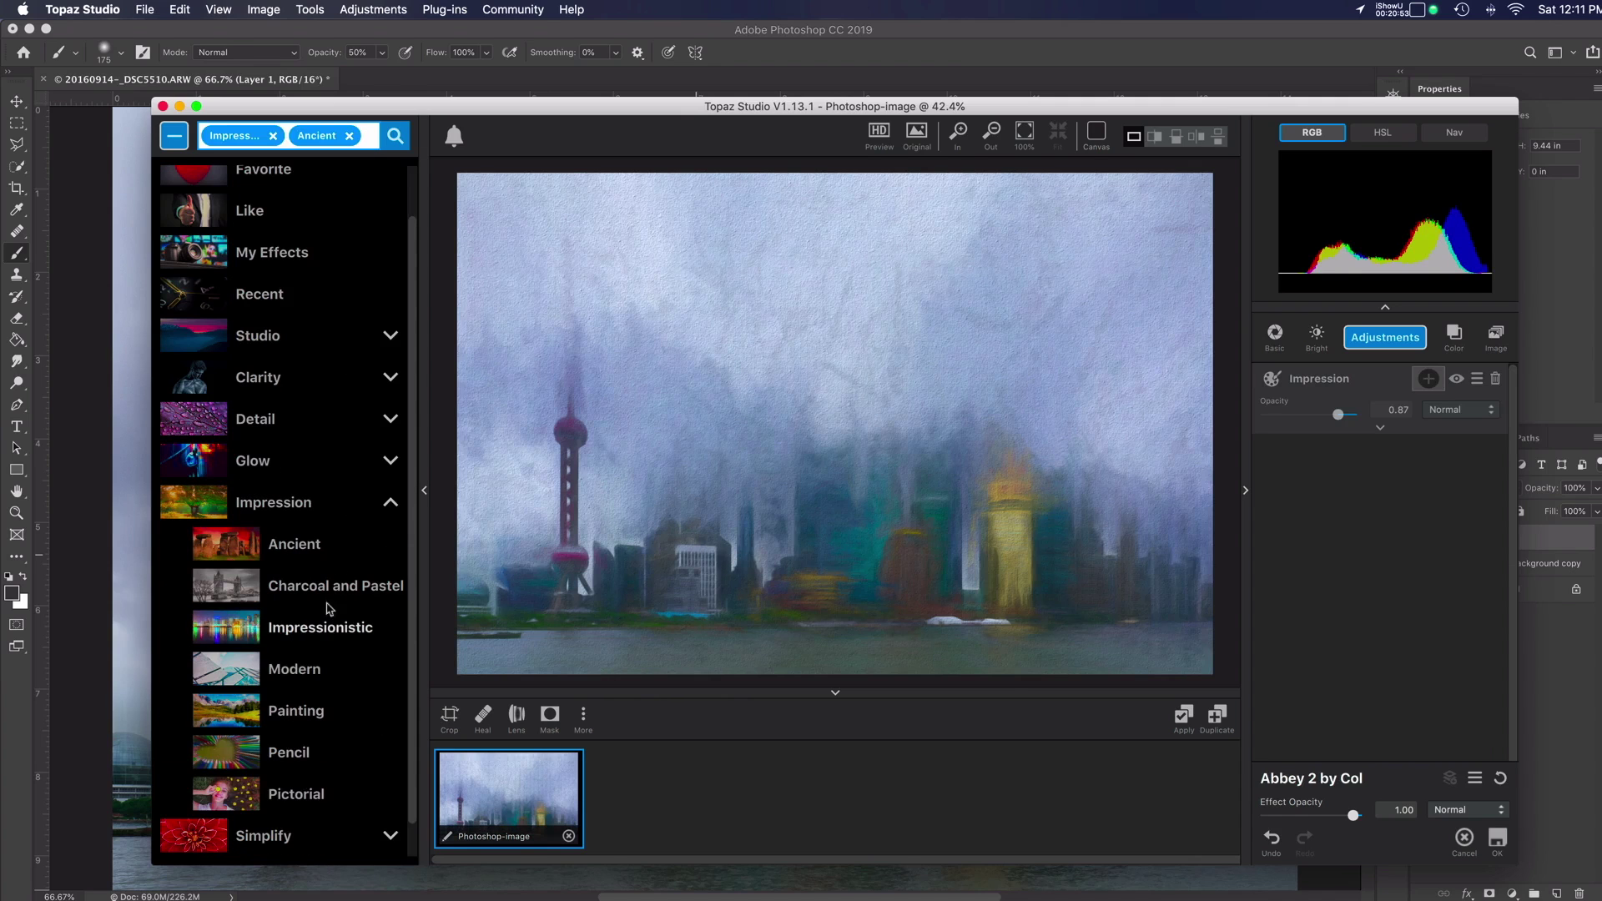
{"action": "left_click", "coordinate": [294, 547]}
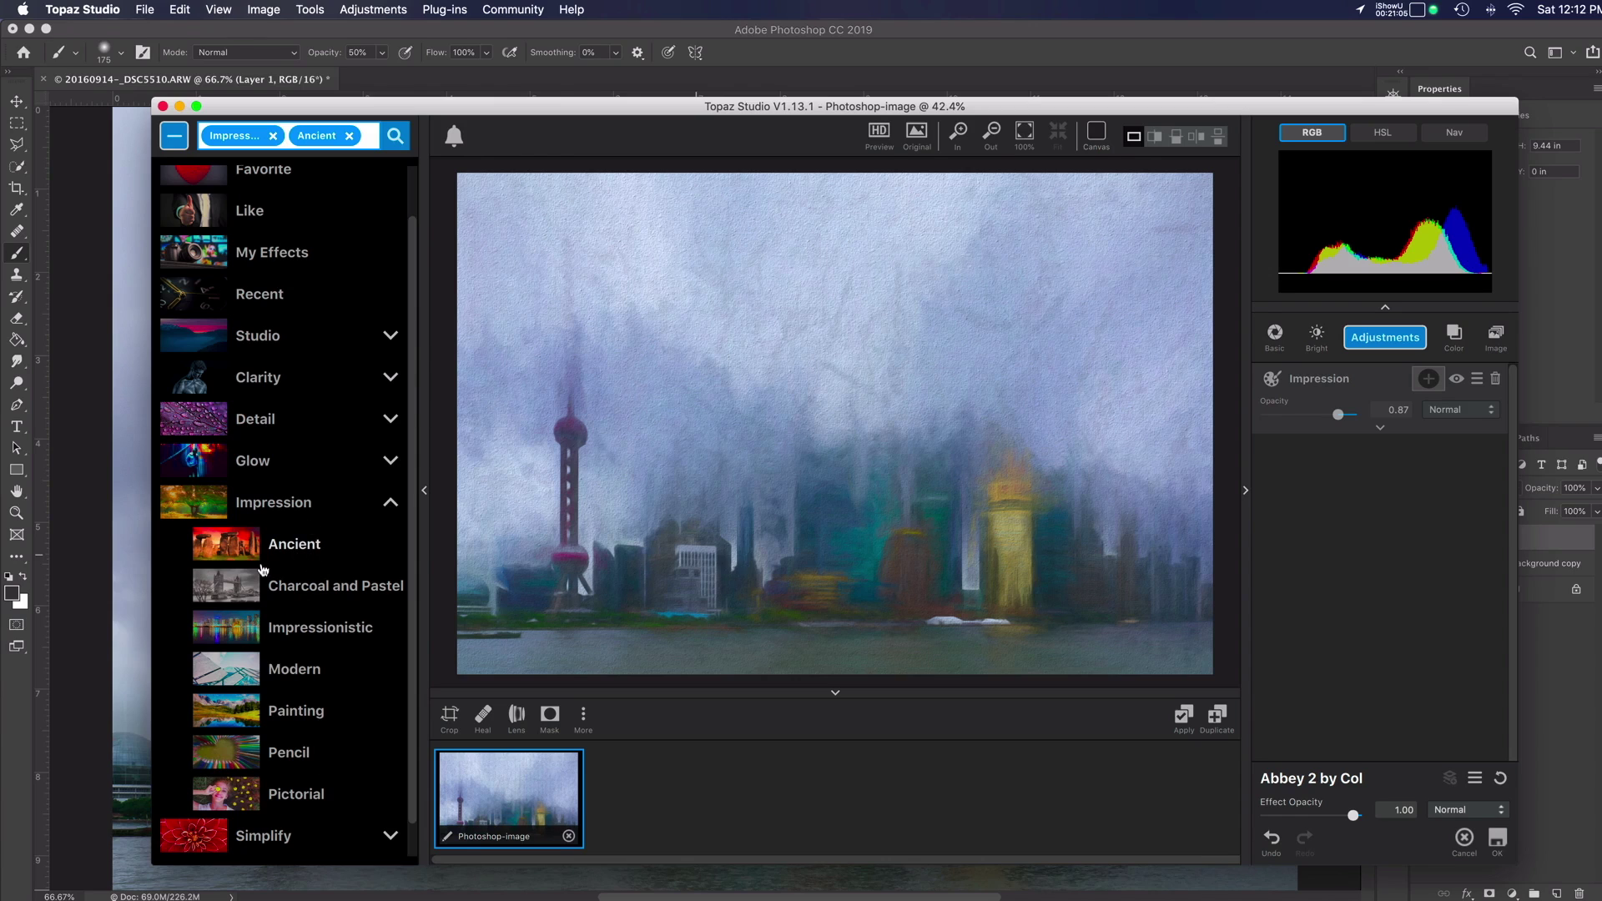
{"action": "left_click", "coordinate": [306, 672]}
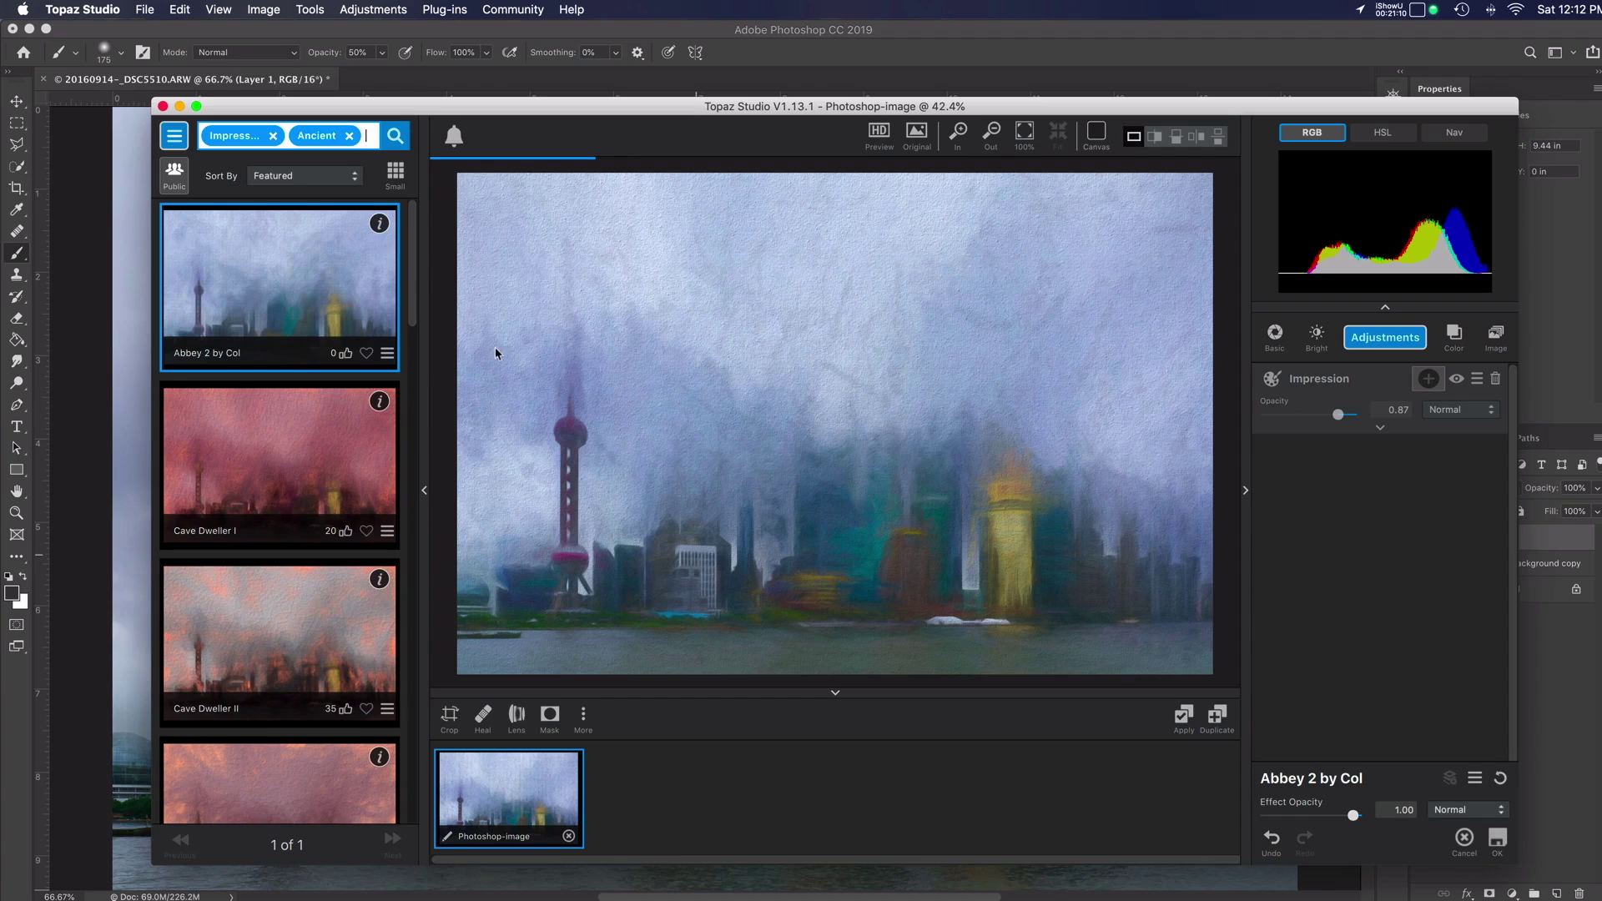
Step: Apply the Cracked Fresco effect to the image and return to Photoshop
{"action": "left_click_drag", "start_coordinate": [415, 289], "coordinate": [425, 434]}
{"action": "left_click", "coordinate": [270, 504]}
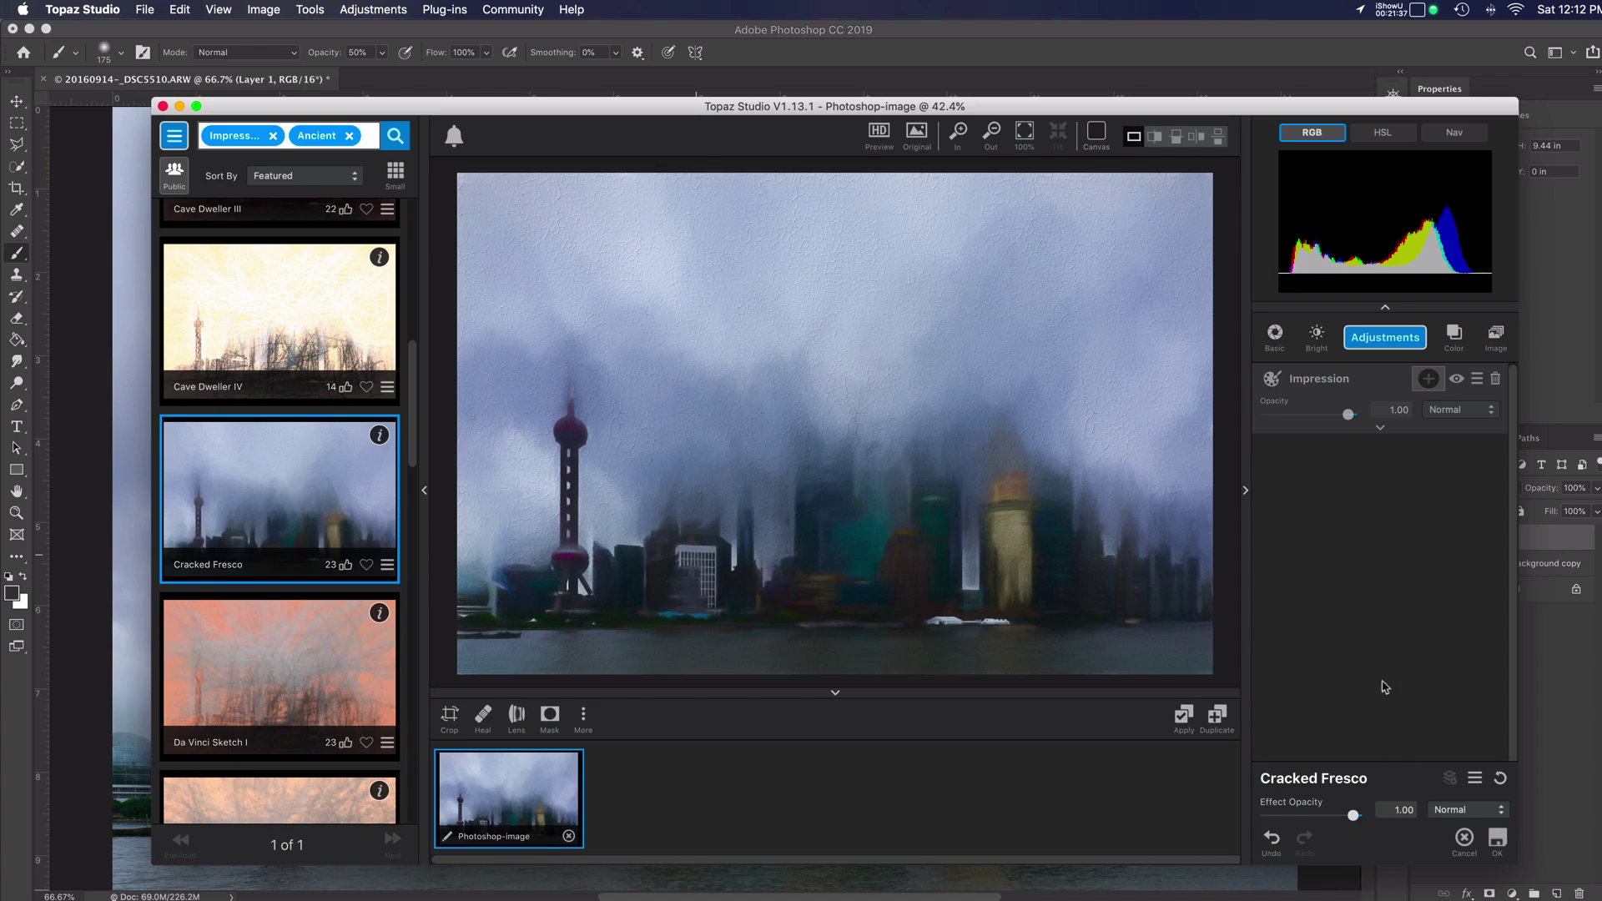
{"action": "left_click", "coordinate": [1496, 842]}
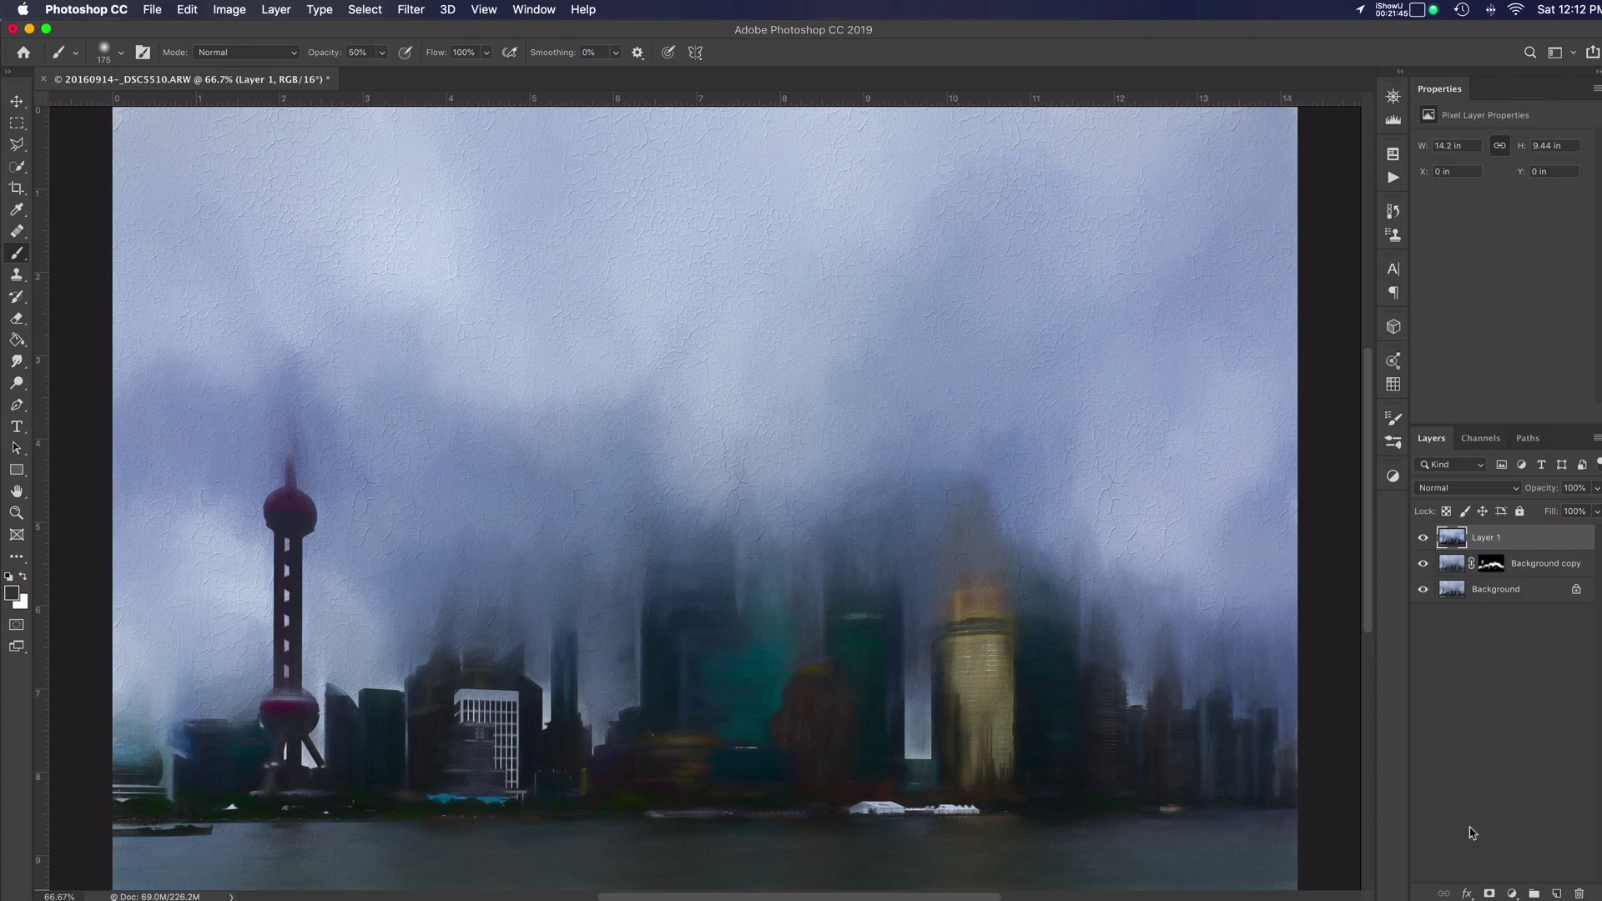
Step: Rename the merged layer as "topaz impression cracked fresco"
{"action": "double_click", "coordinate": [1483, 537]}
{"action": "type", "text": "top"}
{"action": "type", "text": "az impression cracked fr"}
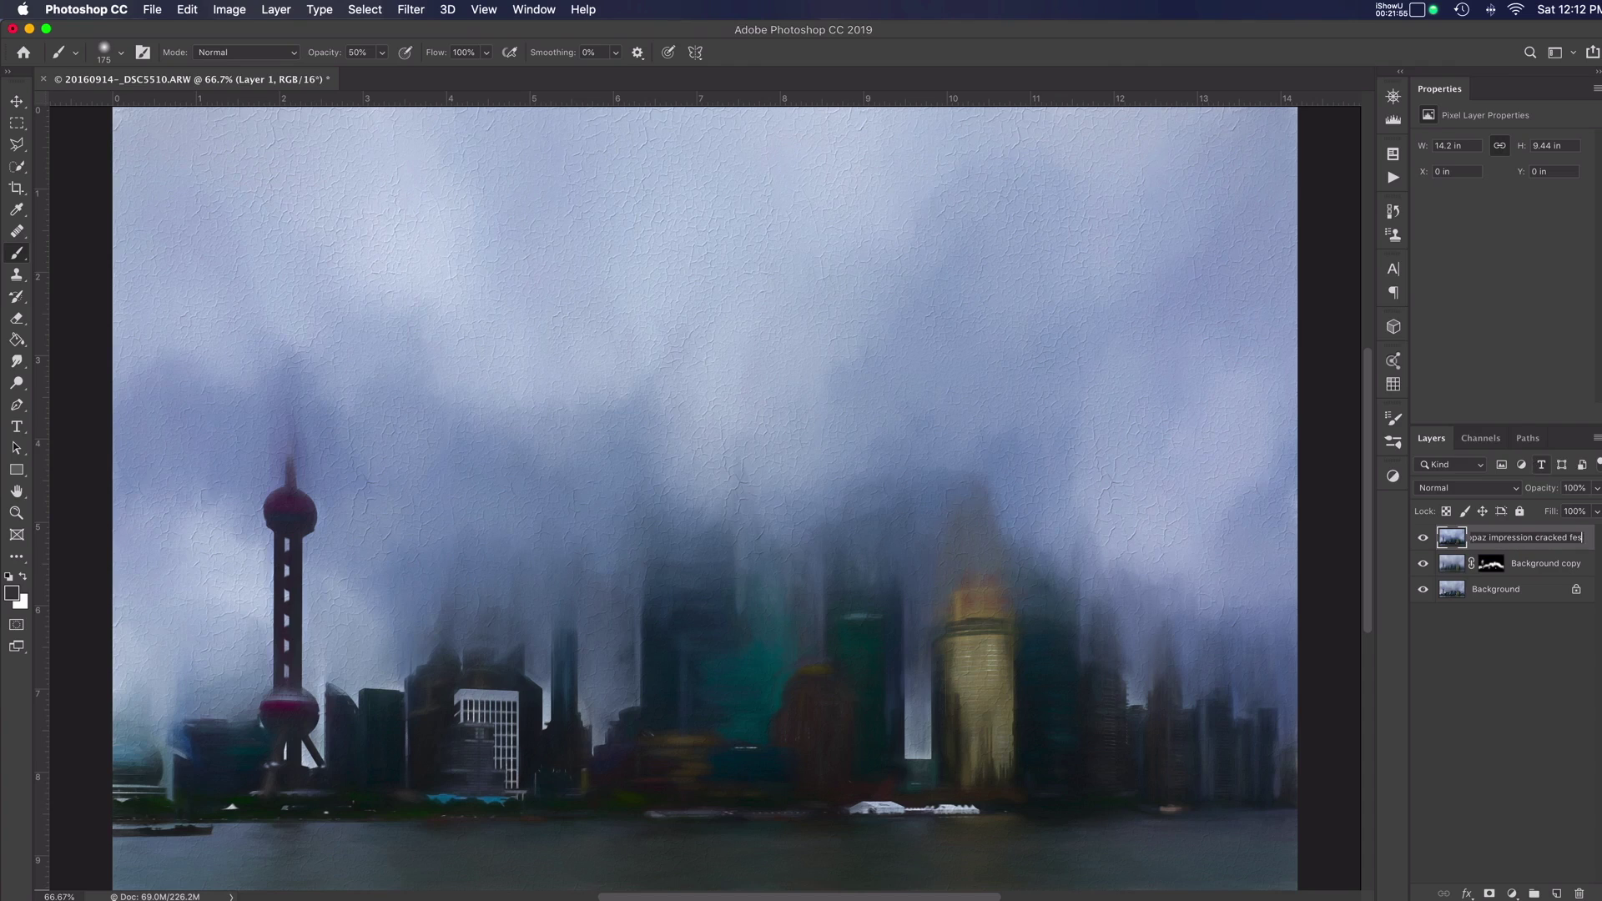
{"action": "type", "text": "esco"}
{"action": "key", "text": "Return"}
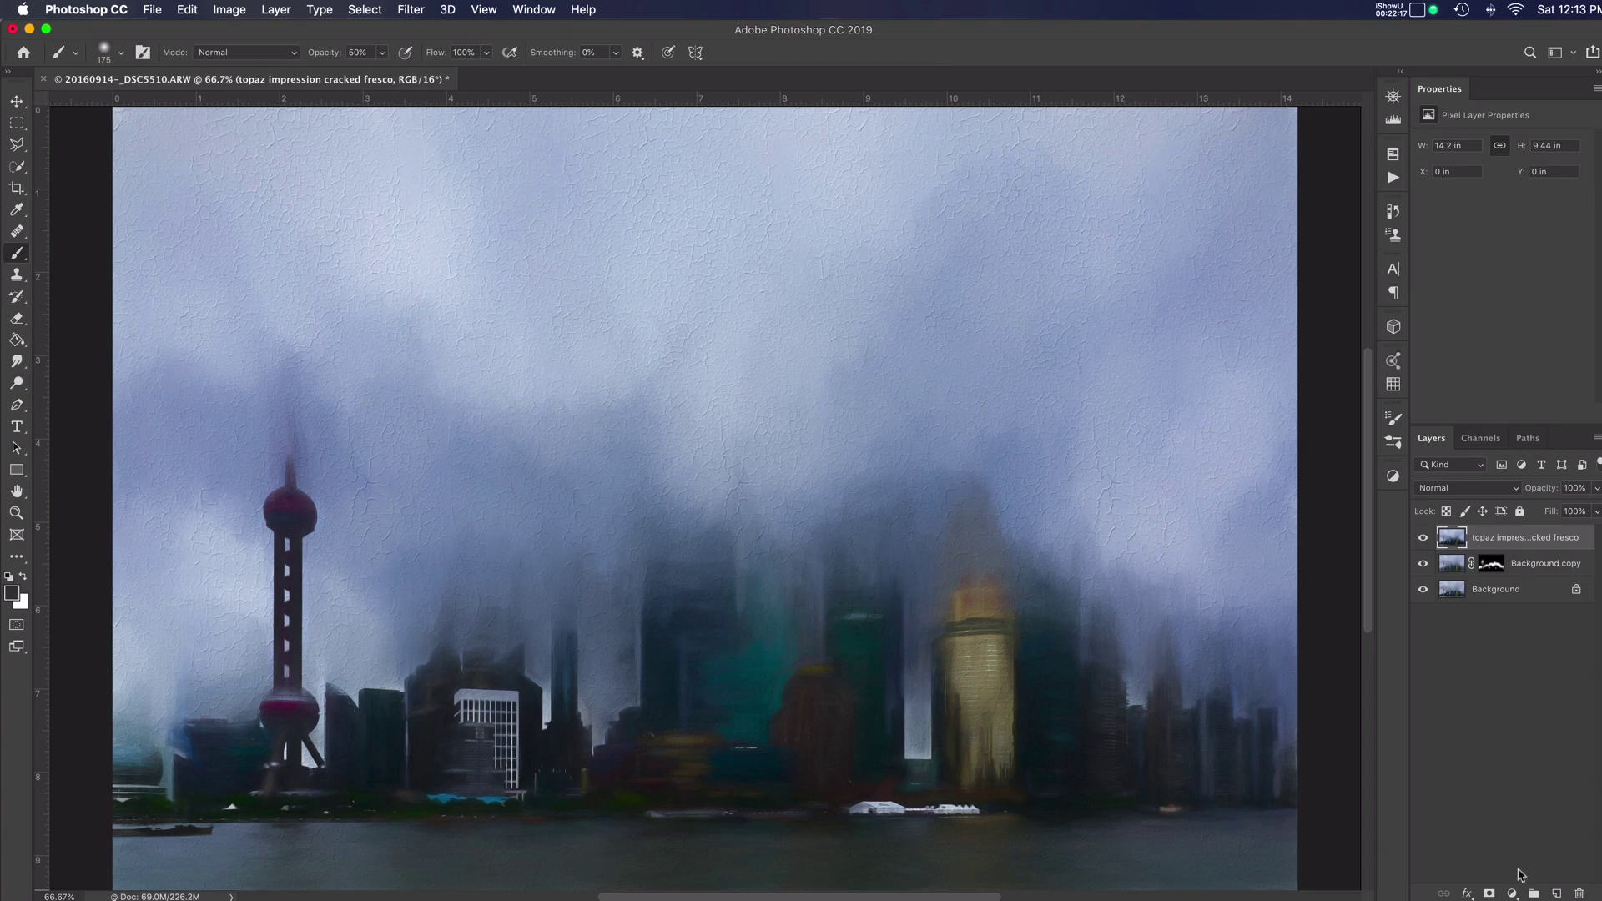
Step: Add a layer mask to the cracked fresco layer and prepare a larger brush with black as the foreground colour
{"action": "left_click", "coordinate": [1488, 893]}
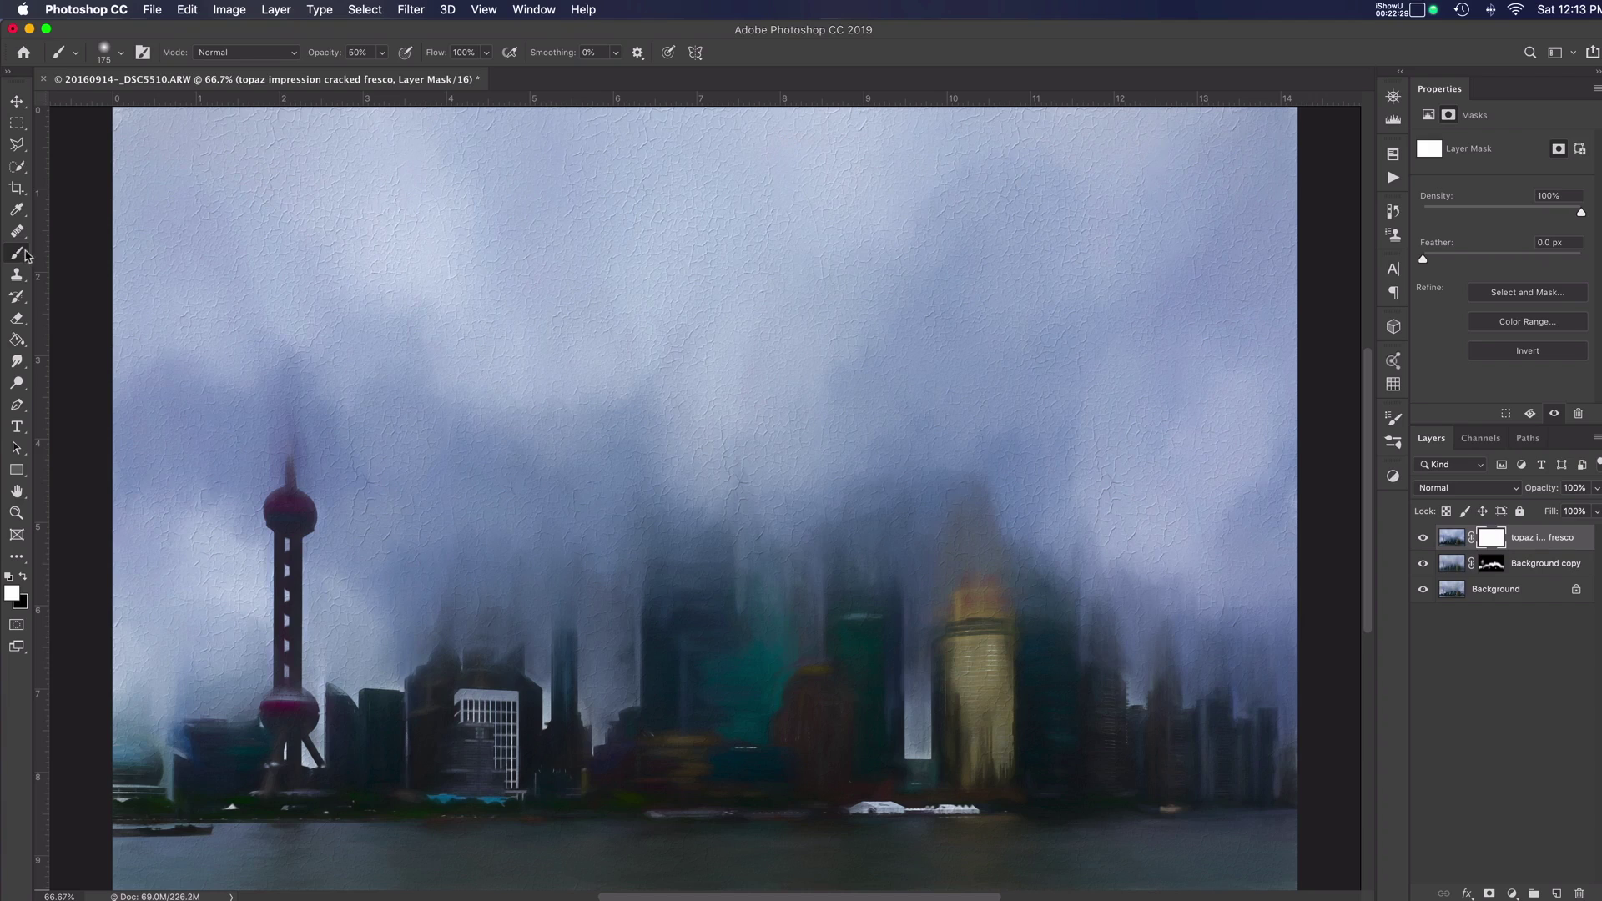
{"action": "left_click", "coordinate": [23, 578]}
{"action": "key", "text": "bracketright"}
{"action": "key", "text": "bracketright"}
{"action": "key", "text": "bracketright"}
{"action": "key", "text": "bracketright"}
{"action": "key", "text": "bracketright"}
Step: Paint black on the mask along the base of the whole skyline with a size 600 brush at 100% opacity
{"action": "left_click", "coordinate": [189, 771]}
{"action": "key", "text": "bracketleft"}
{"action": "key", "text": "bracketleft"}
{"action": "key", "text": "bracketleft"}
{"action": "mouse_move", "coordinate": [191, 770]}
{"action": "left_mouse_down"}
{"action": "mouse_move", "coordinate": [237, 750]}
{"action": "mouse_move", "coordinate": [265, 663]}
{"action": "left_mouse_up"}
{"action": "left_click_drag", "start_coordinate": [383, 52], "coordinate": [430, 70]}
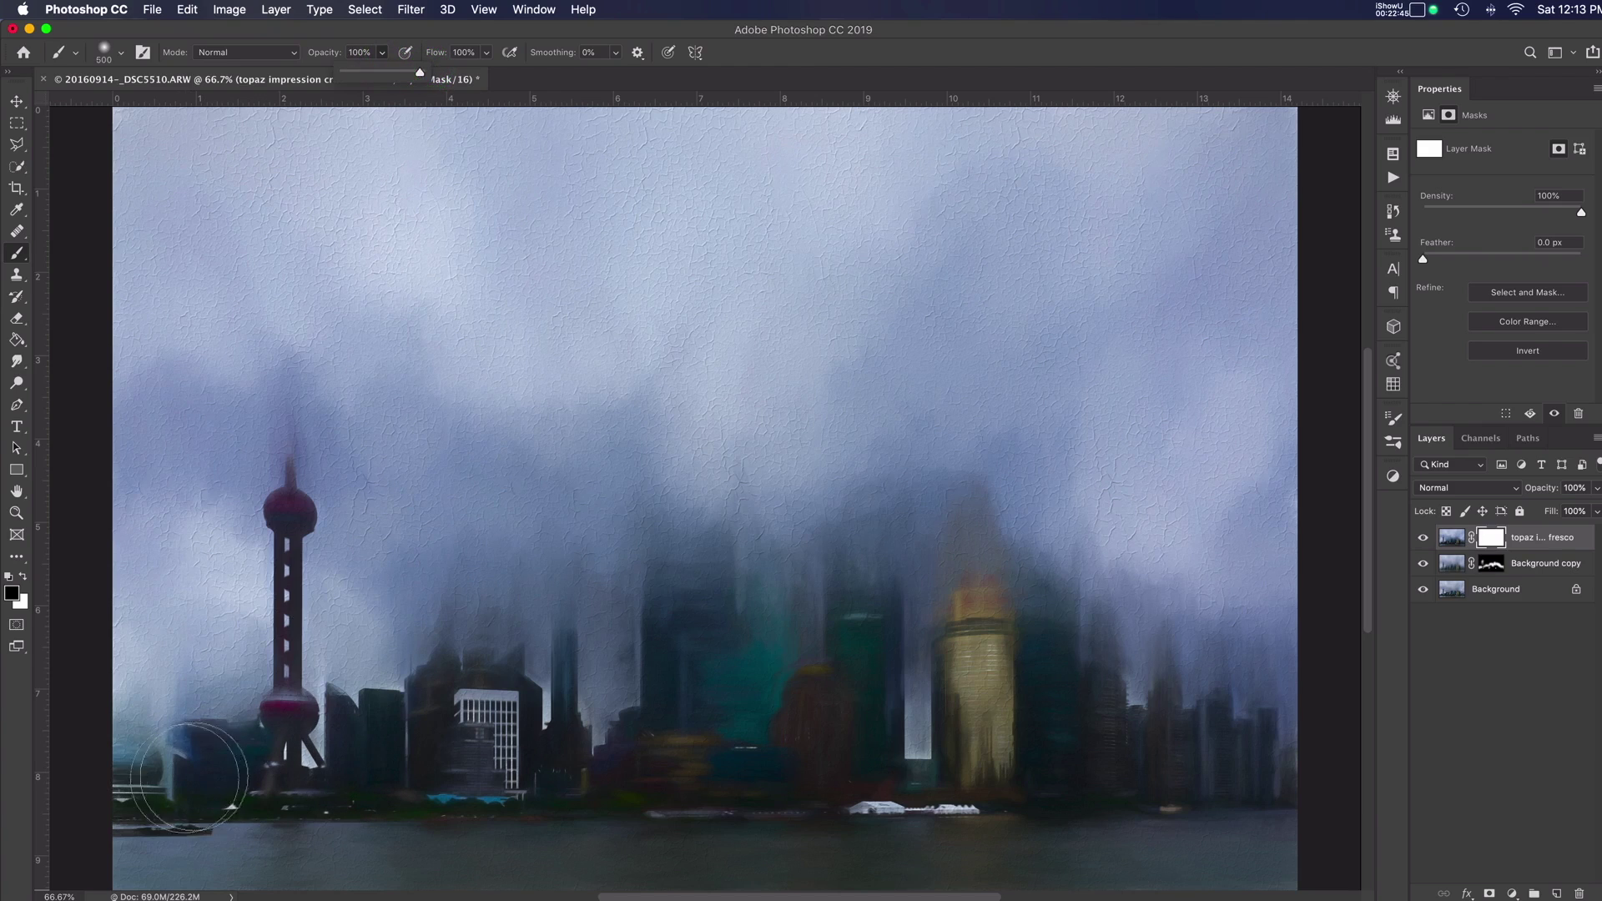
{"action": "mouse_move", "coordinate": [183, 784]}
{"action": "left_mouse_down"}
{"action": "mouse_move", "coordinate": [136, 771]}
{"action": "mouse_move", "coordinate": [614, 746]}
{"action": "mouse_move", "coordinate": [592, 736]}
{"action": "mouse_move", "coordinate": [519, 753]}
{"action": "mouse_move", "coordinate": [1057, 742]}
{"action": "mouse_move", "coordinate": [1025, 738]}
{"action": "mouse_move", "coordinate": [1315, 767]}
{"action": "left_mouse_up"}
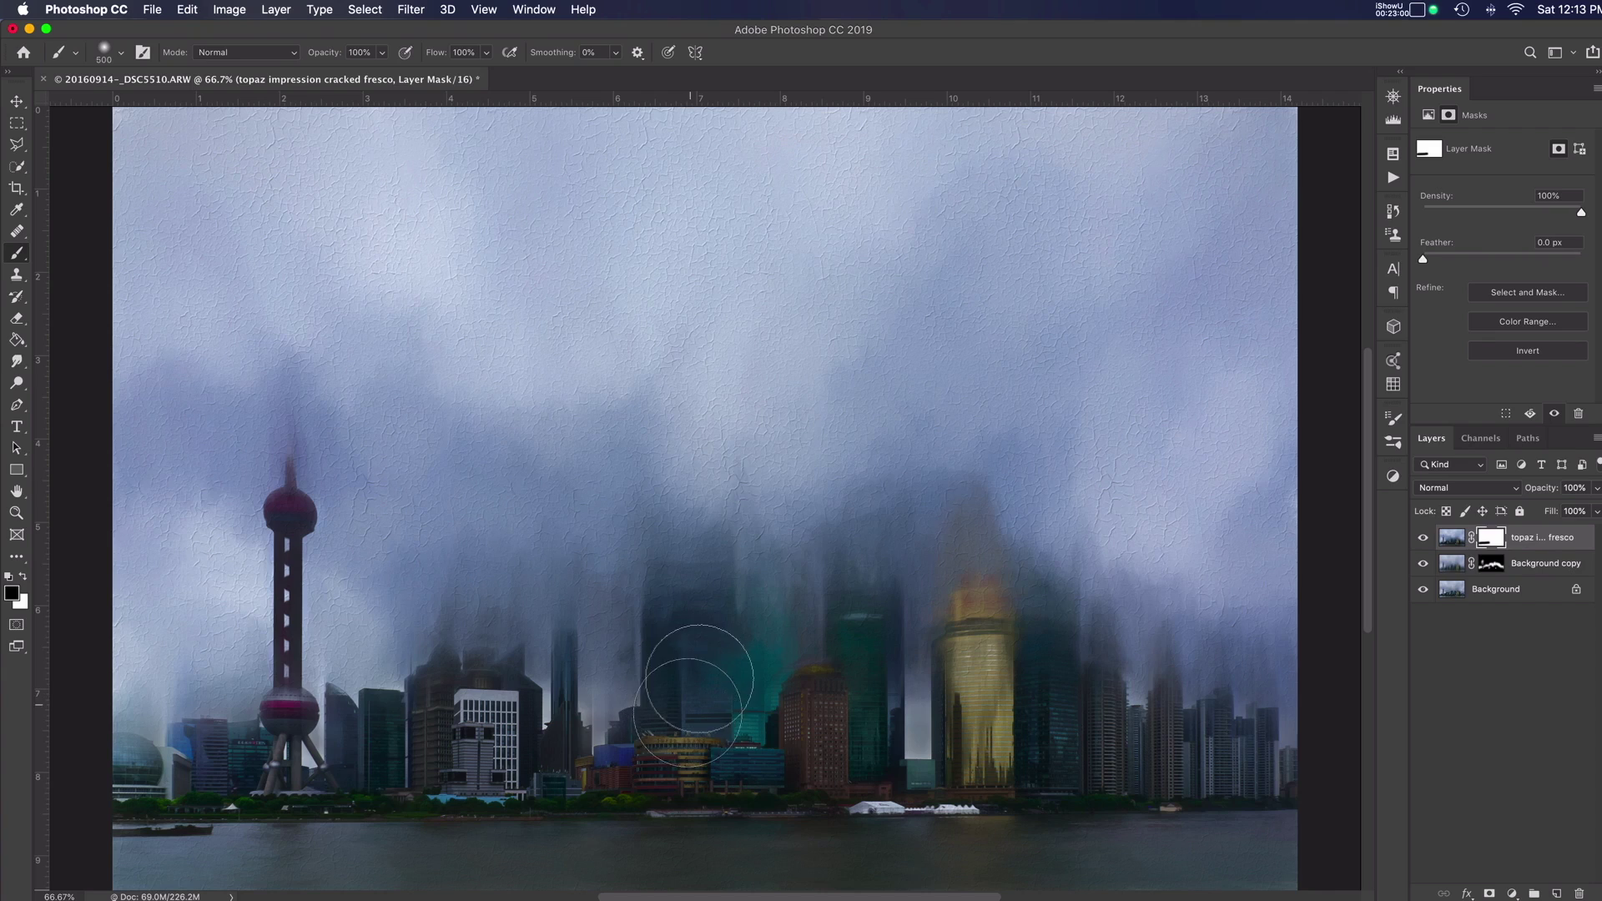
Step: Paint black on the mask over the central, gold and right-hand buildings with a size 300 brush at 80% opacity
{"action": "key", "text": "bracketleft"}
{"action": "key", "text": "bracketleft"}
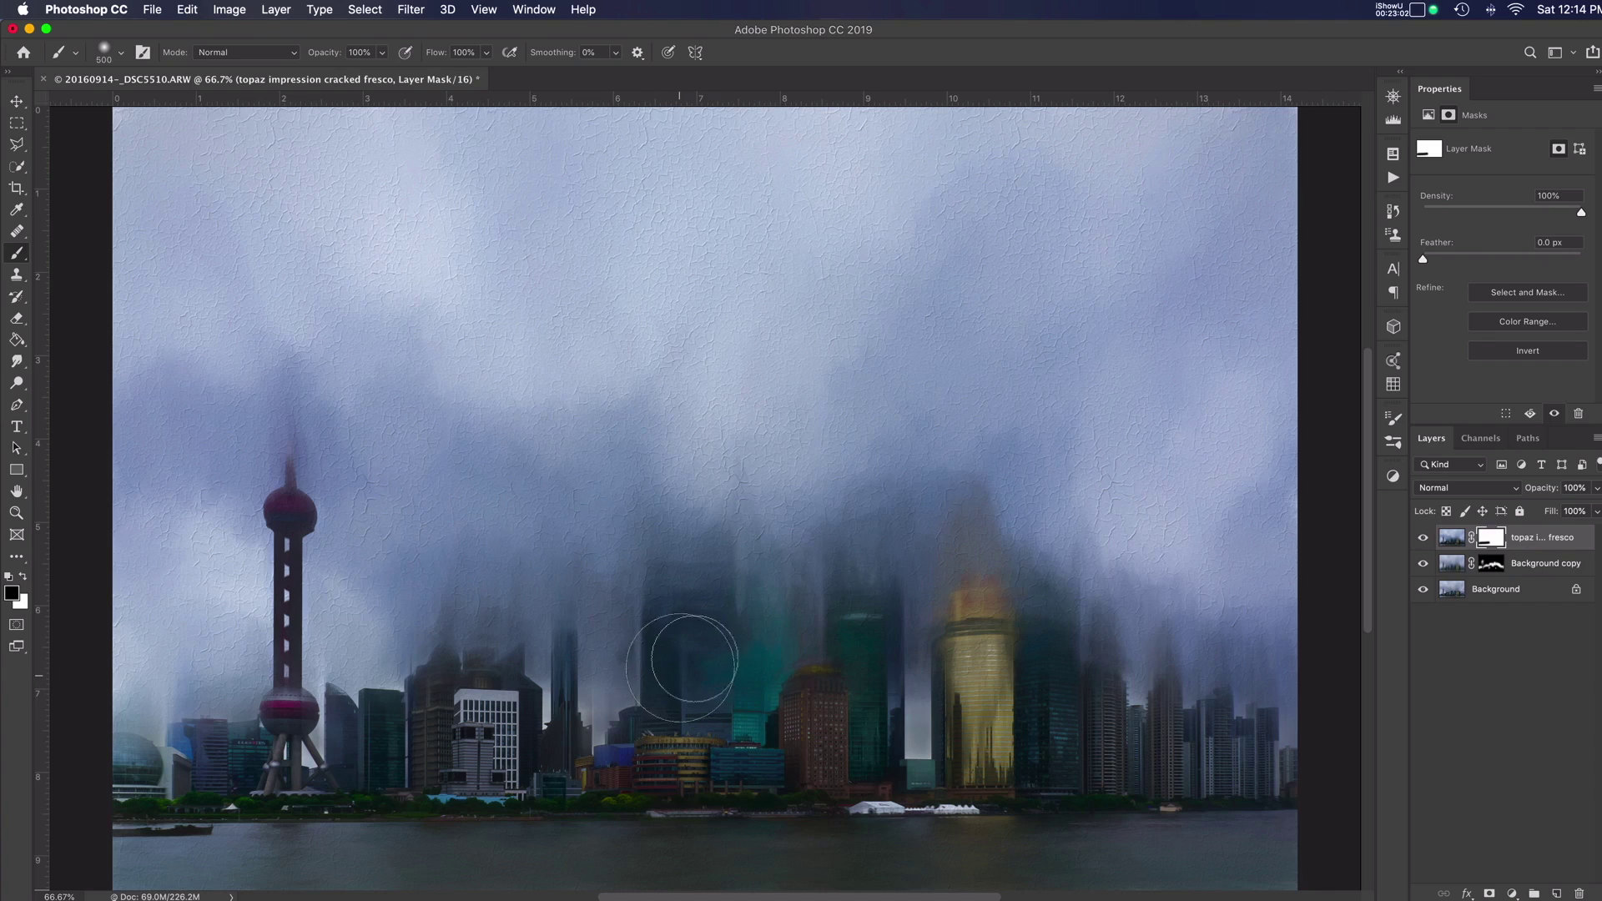
{"action": "key", "text": "8"}
{"action": "left_click", "coordinate": [676, 662]}
{"action": "left_click", "coordinate": [708, 612]}
{"action": "left_click", "coordinate": [711, 719]}
{"action": "left_click", "coordinate": [753, 644]}
{"action": "left_click", "coordinate": [758, 679]}
{"action": "left_click", "coordinate": [768, 624]}
{"action": "left_click", "coordinate": [813, 707]}
{"action": "left_click", "coordinate": [866, 670]}
{"action": "left_click", "coordinate": [862, 601]}
{"action": "left_click", "coordinate": [864, 708]}
{"action": "left_click", "coordinate": [875, 731]}
{"action": "left_click", "coordinate": [948, 706]}
{"action": "left_click", "coordinate": [956, 677]}
{"action": "left_click", "coordinate": [990, 615]}
{"action": "left_click", "coordinate": [969, 608]}
{"action": "left_click", "coordinate": [994, 644]}
{"action": "left_click", "coordinate": [965, 644]}
{"action": "left_click", "coordinate": [984, 661]}
{"action": "left_click", "coordinate": [1044, 655]}
{"action": "left_click", "coordinate": [1104, 703]}
{"action": "left_click", "coordinate": [1177, 729]}
{"action": "left_click", "coordinate": [1204, 723]}
{"action": "left_click", "coordinate": [1238, 733]}
{"action": "left_click", "coordinate": [1051, 711]}
Step: Remove the fresco effect from the left-hand buildings, the tower's lower shaft and the domed building with black on the mask
{"action": "left_click", "coordinate": [615, 633]}
{"action": "left_click", "coordinate": [543, 710]}
{"action": "left_click", "coordinate": [458, 694]}
{"action": "left_click", "coordinate": [439, 701]}
{"action": "left_click", "coordinate": [385, 720]}
{"action": "left_click", "coordinate": [280, 676]}
{"action": "left_click", "coordinate": [299, 616]}
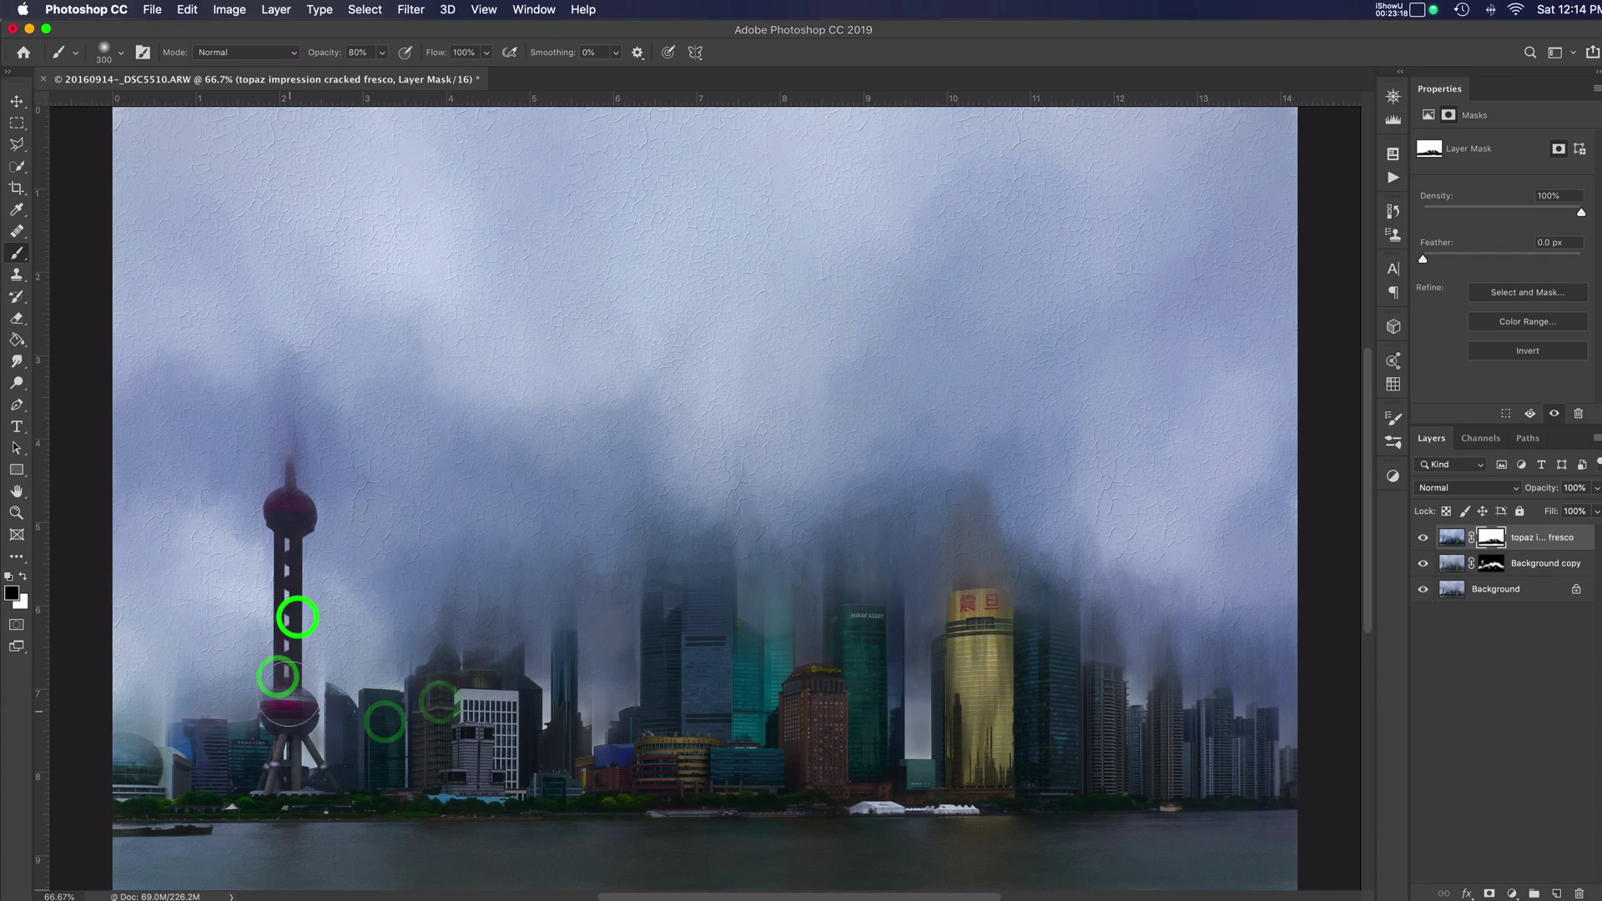
{"action": "left_click", "coordinate": [163, 761]}
{"action": "left_click", "coordinate": [126, 766]}
{"action": "left_click", "coordinate": [196, 763]}
{"action": "left_click", "coordinate": [278, 743]}
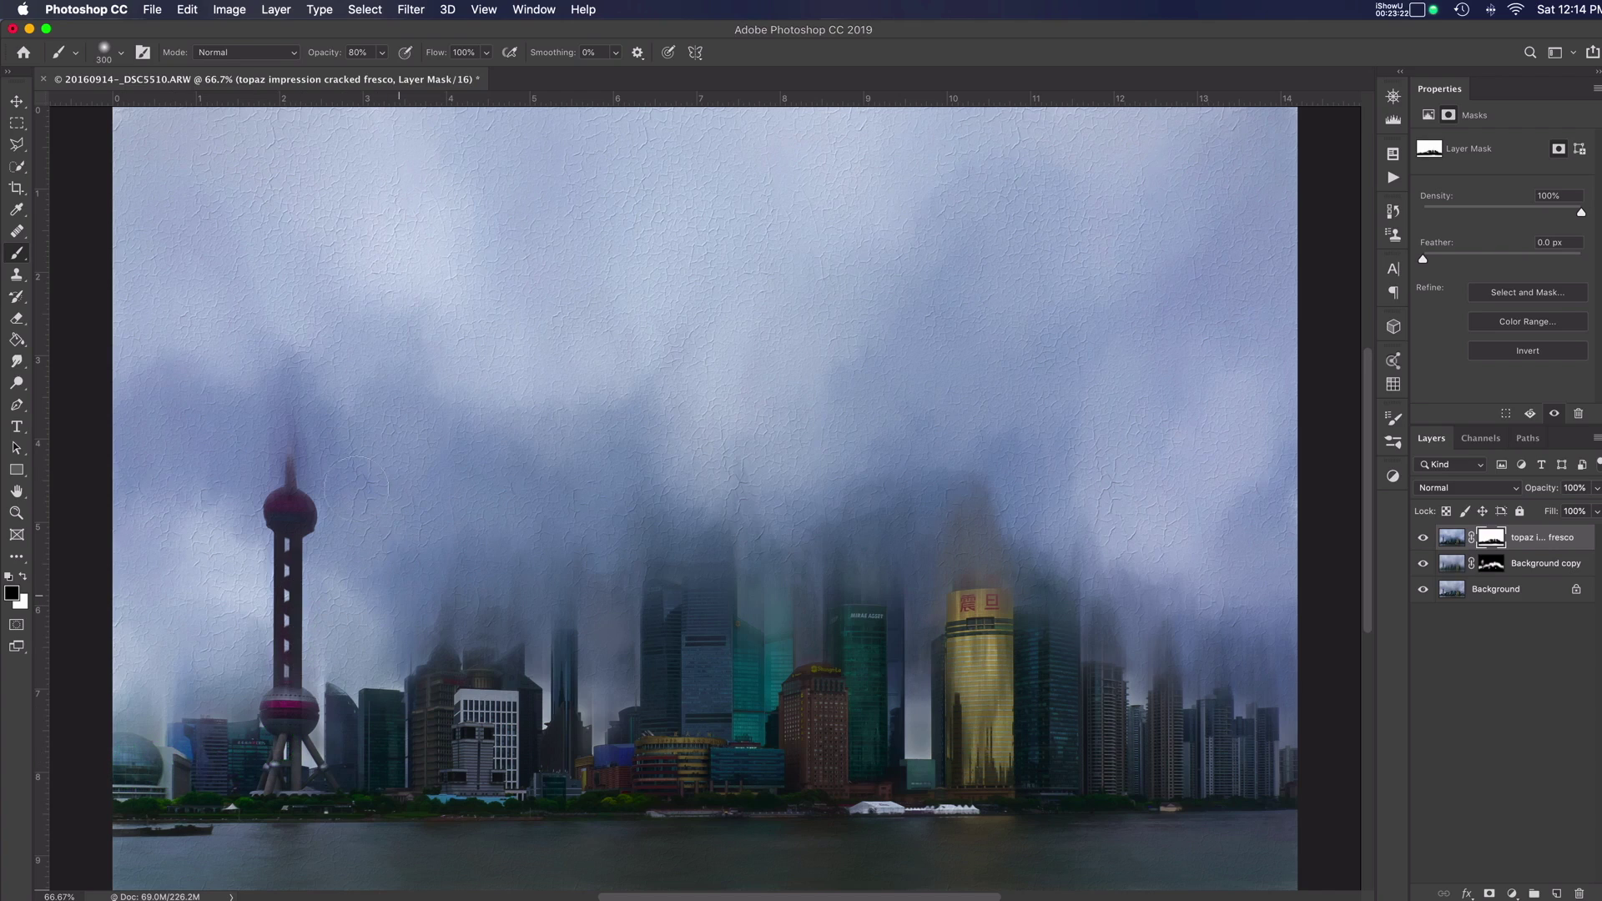
Step: Paint black on the mask over the tower's upper sphere and shaft with a size 125 brush
{"action": "key", "text": "bracketleft"}
{"action": "key", "text": "bracketleft"}
{"action": "left_click", "coordinate": [284, 507]}
{"action": "left_click", "coordinate": [307, 505]}
{"action": "left_click", "coordinate": [303, 528]}
{"action": "left_click", "coordinate": [288, 538]}
{"action": "left_click", "coordinate": [290, 547]}
{"action": "left_click", "coordinate": [286, 564]}
{"action": "left_click", "coordinate": [286, 647]}
{"action": "left_click", "coordinate": [284, 688]}
{"action": "left_click", "coordinate": [285, 555]}
{"action": "left_click", "coordinate": [290, 519]}
{"action": "left_click", "coordinate": [301, 513]}
{"action": "left_click", "coordinate": [285, 510]}
{"action": "left_click", "coordinate": [283, 518]}
{"action": "left_click", "coordinate": [303, 526]}
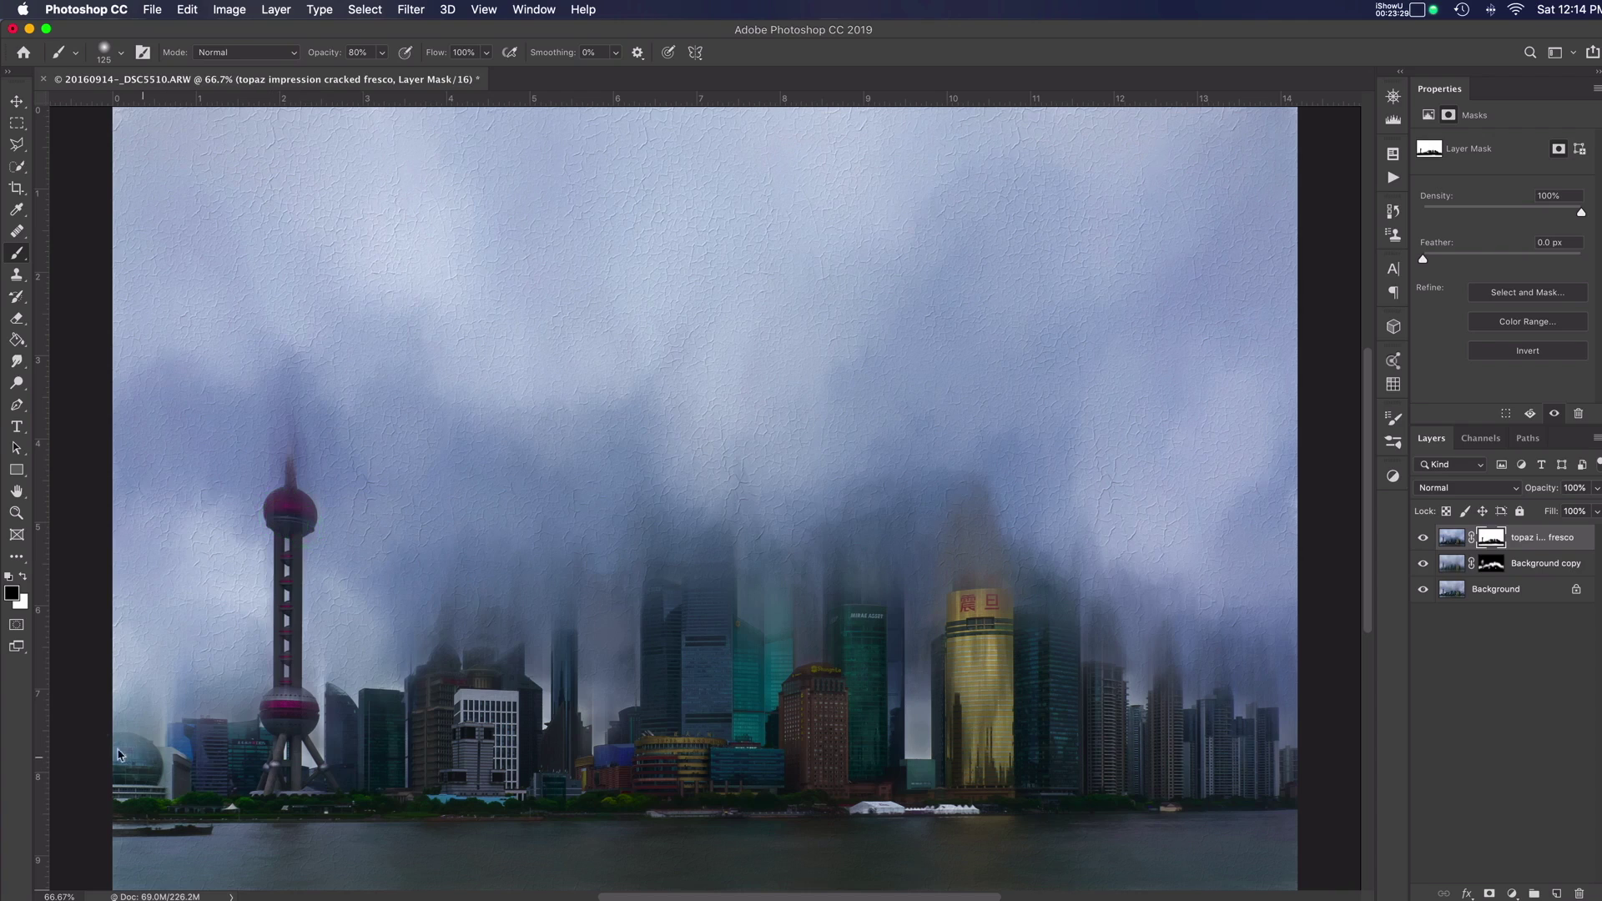
Step: Touch up the domed building and the low buildings on both sides of the tower's base with black on the mask
{"action": "left_click", "coordinate": [128, 759]}
{"action": "left_click", "coordinate": [163, 761]}
{"action": "left_click", "coordinate": [198, 749]}
{"action": "left_click", "coordinate": [211, 734]}
{"action": "left_click", "coordinate": [251, 741]}
{"action": "left_click", "coordinate": [214, 745]}
{"action": "left_click", "coordinate": [224, 734]}
{"action": "left_click", "coordinate": [379, 731]}
Step: Switch to white and bring the fresco effect back just above the buildings on both sides of the tower
{"action": "left_click", "coordinate": [24, 577]}
{"action": "mouse_move", "coordinate": [131, 720]}
{"action": "left_mouse_down"}
{"action": "mouse_move", "coordinate": [158, 733]}
{"action": "mouse_move", "coordinate": [243, 701]}
{"action": "left_mouse_up"}
{"action": "left_click", "coordinate": [381, 677]}
{"action": "left_click_drag", "start_coordinate": [447, 651], "coordinate": [441, 653]}
Step: Blend the fresco effect back around the central building tops and the slim tower beside them with white at 50% opacity
{"action": "left_click", "coordinate": [755, 609]}
{"action": "left_click", "coordinate": [787, 574]}
{"action": "left_click", "coordinate": [799, 632]}
{"action": "left_click", "coordinate": [706, 585]}
{"action": "left_click", "coordinate": [655, 582]}
{"action": "left_click", "coordinate": [634, 606]}
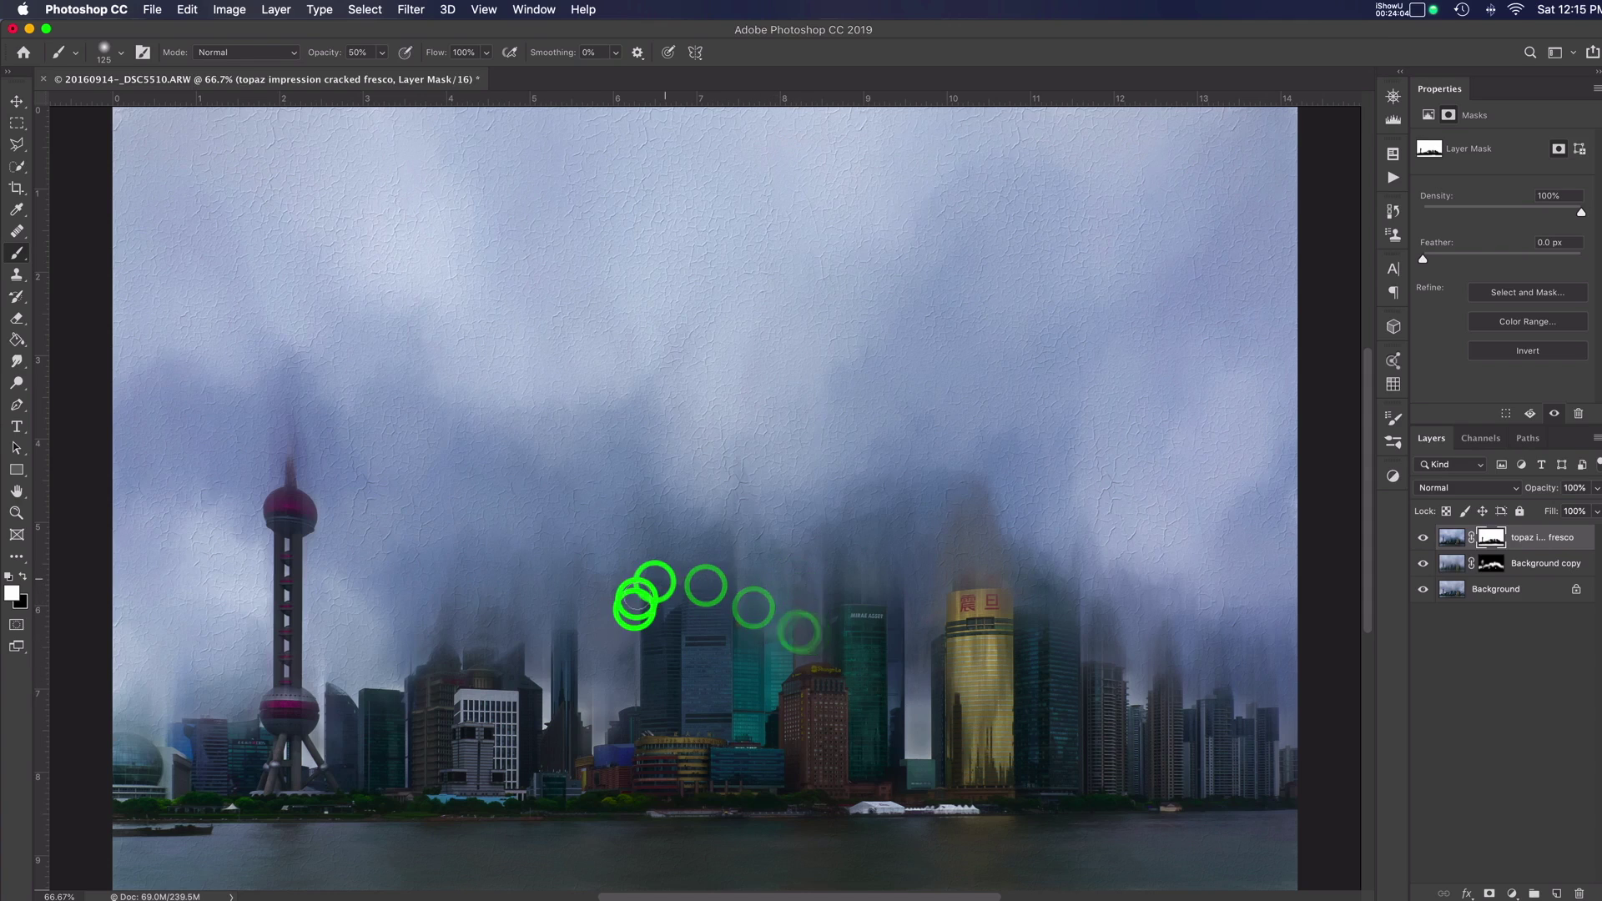
{"action": "left_click", "coordinate": [563, 663]}
{"action": "left_click", "coordinate": [563, 680]}
{"action": "left_click", "coordinate": [603, 661]}
Step: Blend the fresco effect back around the green high-rise and above the gold building with white on the mask
{"action": "left_click", "coordinate": [825, 575]}
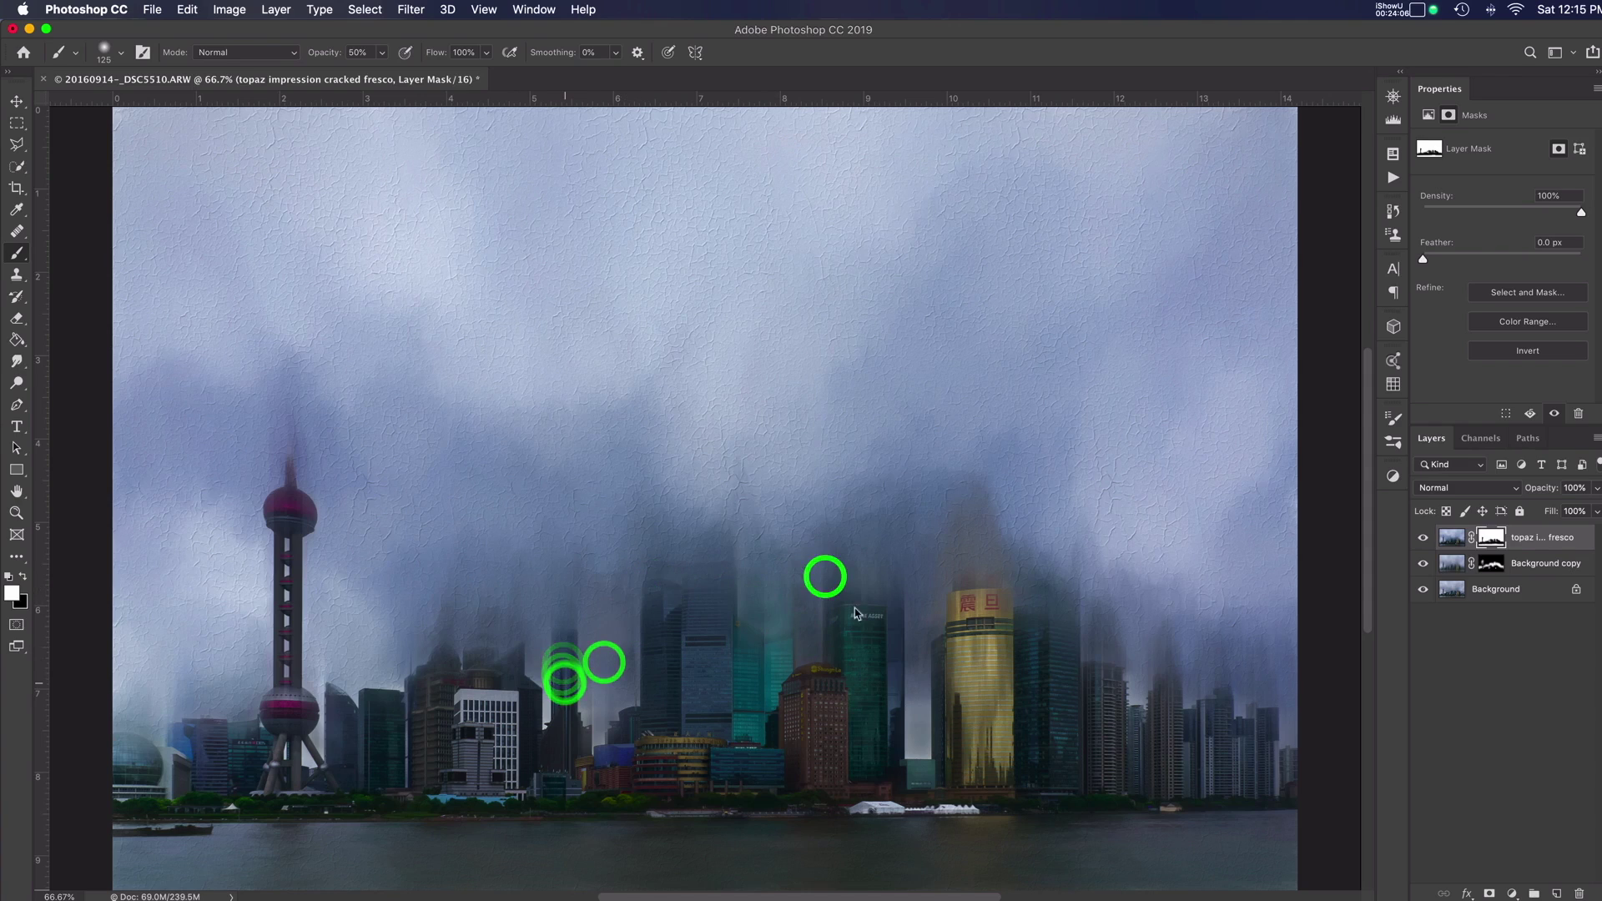
{"action": "left_click", "coordinate": [815, 608]}
{"action": "left_click", "coordinate": [814, 633]}
{"action": "left_click", "coordinate": [871, 576]}
{"action": "left_click", "coordinate": [902, 607]}
{"action": "left_click", "coordinate": [898, 626]}
{"action": "left_click", "coordinate": [896, 643]}
{"action": "left_click", "coordinate": [895, 672]}
{"action": "left_click", "coordinate": [971, 548]}
{"action": "left_click", "coordinate": [960, 551]}
{"action": "left_click", "coordinate": [1031, 559]}
{"action": "left_click", "coordinate": [1056, 591]}
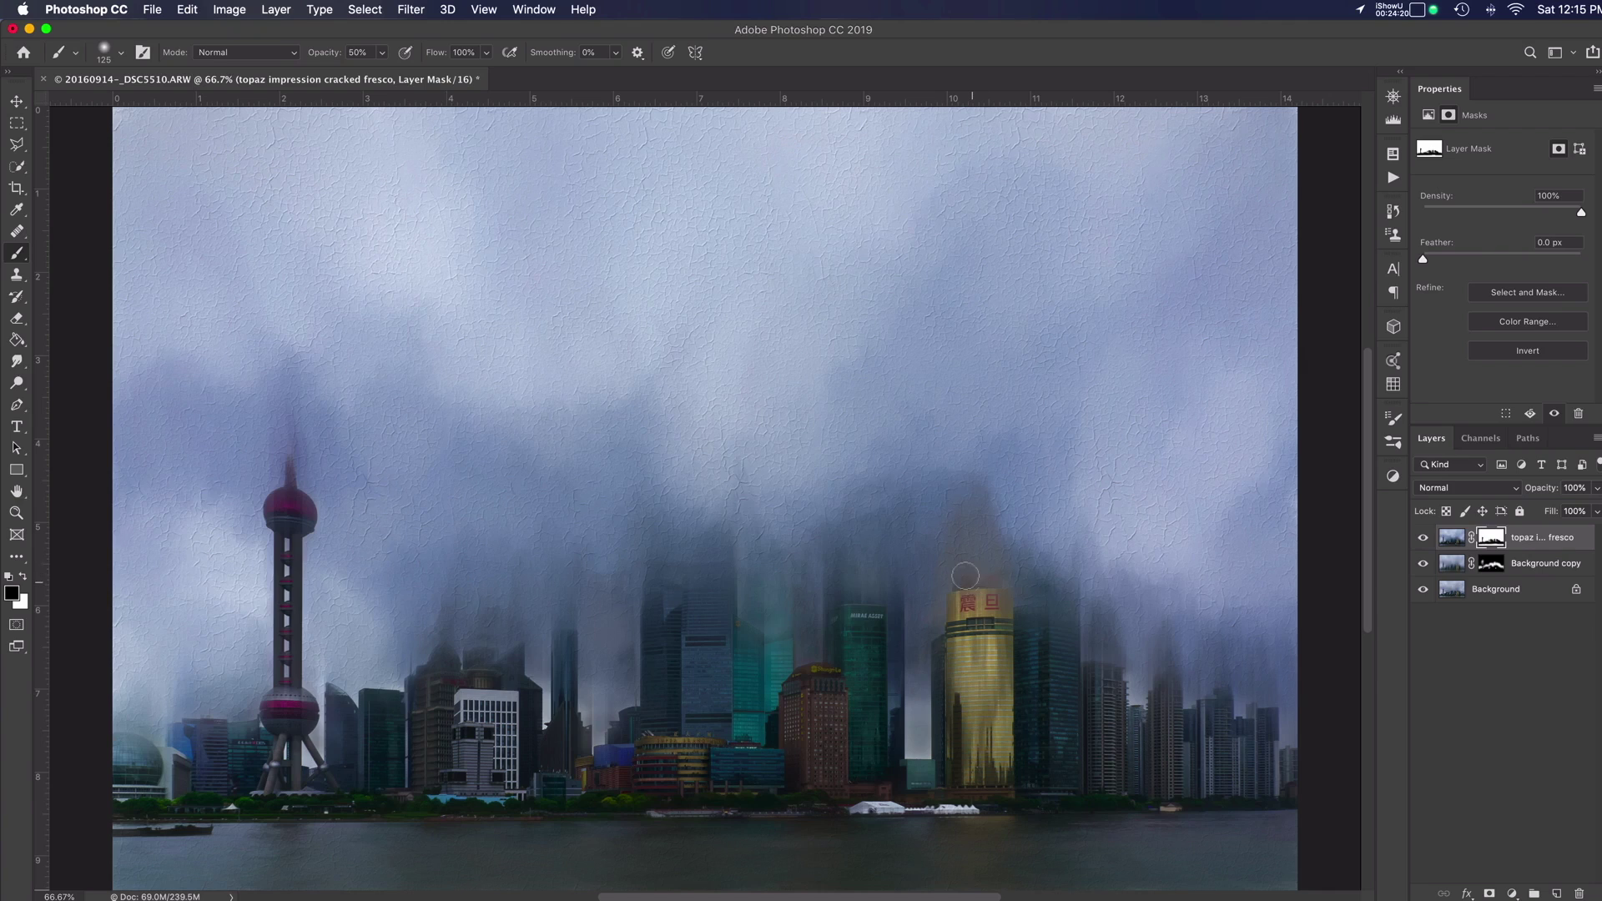
Step: Switch to black and clear the fresco effect from the gold building's top and the high-rises to its right
{"action": "mouse_move", "coordinate": [957, 560]}
{"action": "left_mouse_down"}
{"action": "mouse_move", "coordinate": [981, 538]}
{"action": "mouse_move", "coordinate": [1012, 583]}
{"action": "mouse_move", "coordinate": [1066, 590]}
{"action": "left_mouse_up"}
{"action": "left_click", "coordinate": [1091, 660]}
{"action": "left_click", "coordinate": [1034, 623]}
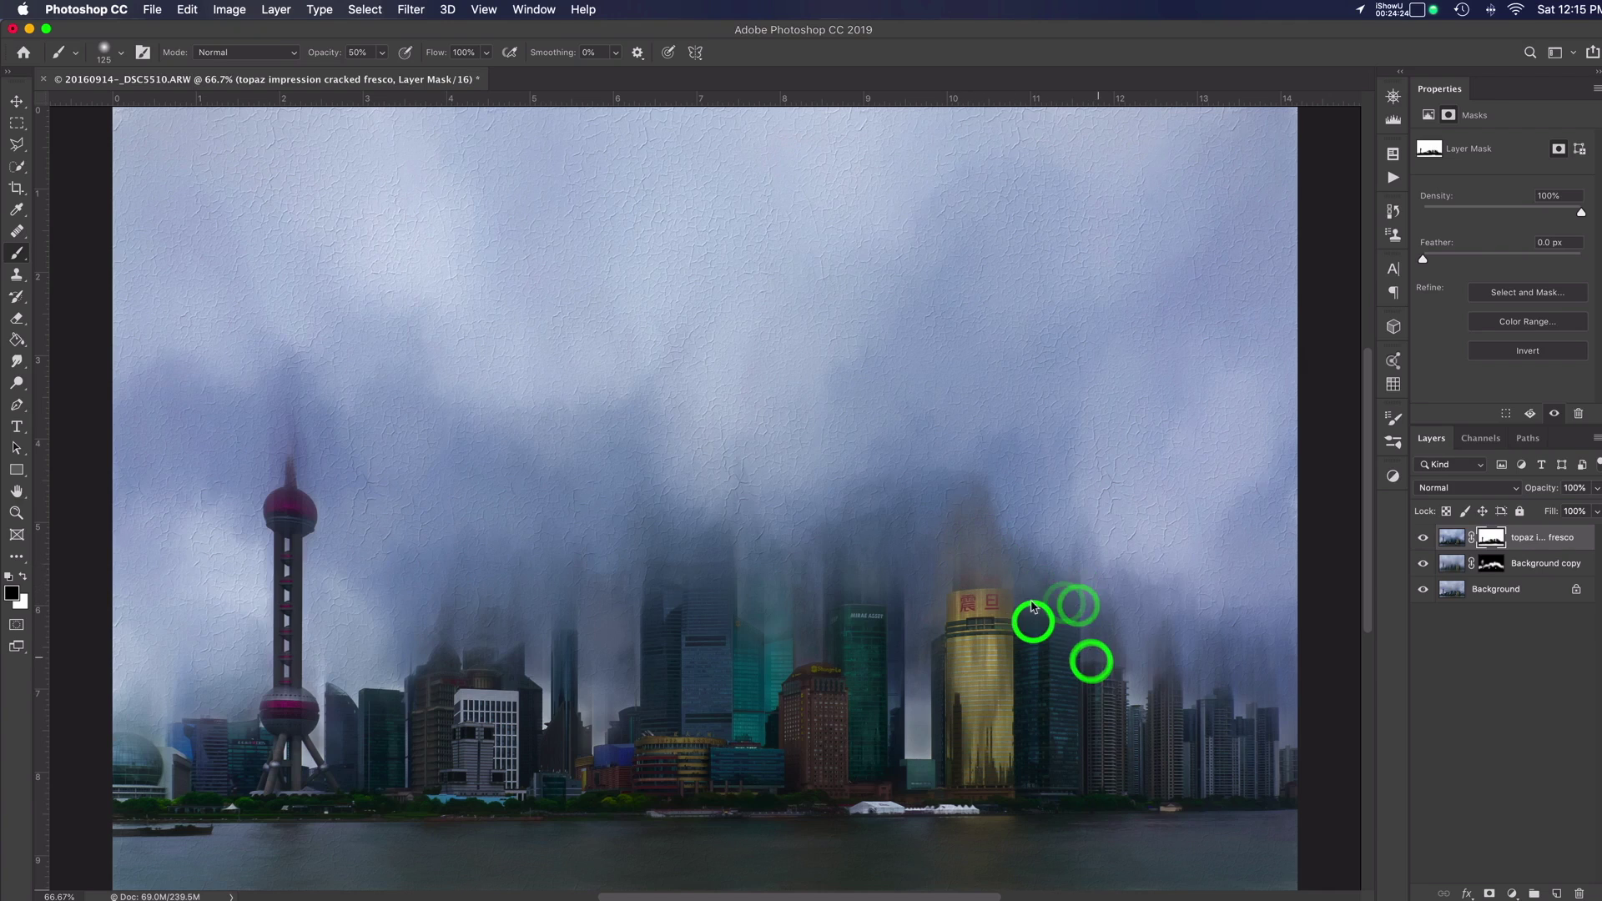
{"action": "left_click", "coordinate": [1008, 658]}
{"action": "left_click", "coordinate": [964, 596]}
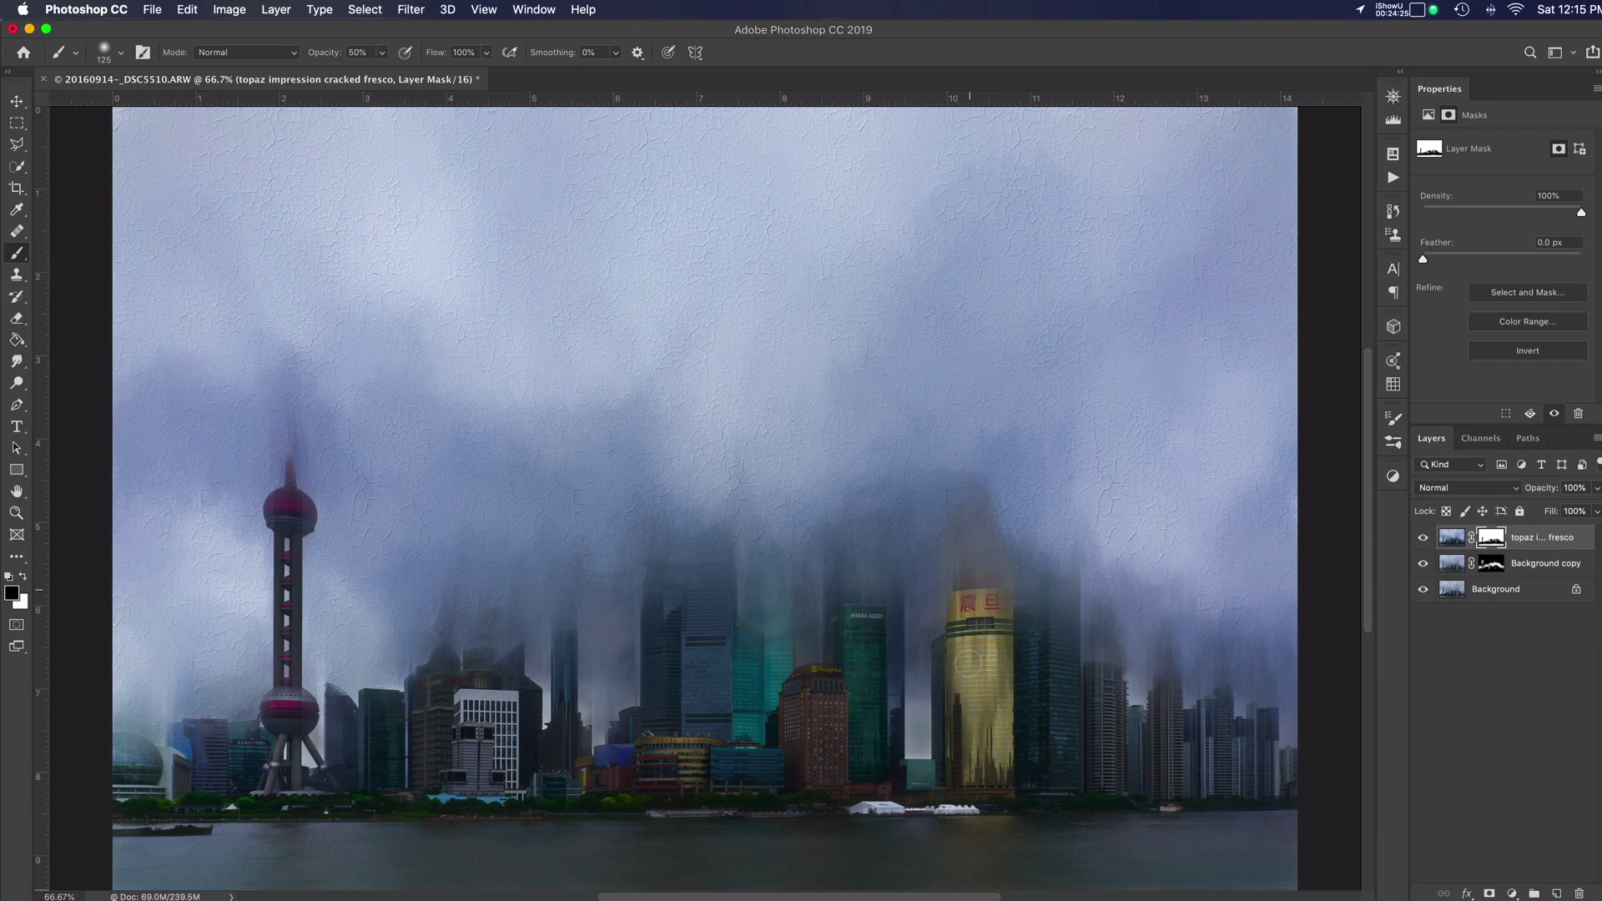
Step: Clear the fresco effect from the gap between the green high-rise and the gold building with black at 50% opacity
{"action": "left_click", "coordinate": [921, 637]}
{"action": "left_click", "coordinate": [922, 659]}
{"action": "left_click", "coordinate": [923, 681]}
{"action": "left_click", "coordinate": [923, 710]}
{"action": "left_click", "coordinate": [921, 748]}
{"action": "left_click", "coordinate": [917, 678]}
{"action": "left_click", "coordinate": [917, 647]}
{"action": "left_click", "coordinate": [919, 612]}
Step: Clear the fresco effect around the gold building's top and along the tops of the high-rises to its right with black on the mask
{"action": "left_click", "coordinate": [925, 570]}
{"action": "left_click", "coordinate": [944, 552]}
{"action": "left_click", "coordinate": [1105, 551]}
{"action": "left_click", "coordinate": [1129, 560]}
{"action": "left_click", "coordinate": [1104, 645]}
{"action": "left_click", "coordinate": [1139, 648]}
{"action": "left_click", "coordinate": [1167, 659]}
{"action": "left_click", "coordinate": [1226, 672]}
{"action": "left_click", "coordinate": [1268, 672]}
{"action": "left_click", "coordinate": [1329, 704]}
{"action": "left_click", "coordinate": [1422, 795]}
Step: Enlarge the brush to 175 and clear the fresco effect from the dark buildings between the pink-sphered tower and the slim tower
{"action": "key", "text": "bracketright"}
{"action": "key", "text": "bracketright"}
{"action": "left_click", "coordinate": [503, 665]}
{"action": "left_click", "coordinate": [464, 661]}
{"action": "left_click", "coordinate": [439, 667]}
{"action": "left_click", "coordinate": [433, 677]}
{"action": "left_click", "coordinate": [431, 689]}
{"action": "left_click", "coordinate": [413, 716]}
{"action": "left_click", "coordinate": [463, 708]}
{"action": "left_click", "coordinate": [530, 716]}
{"action": "left_click", "coordinate": [563, 769]}
Step: Clear the fresco effect from the pink-sphered tower and the low buildings around its base with black on the mask
{"action": "left_click", "coordinate": [282, 508]}
{"action": "left_click", "coordinate": [297, 543]}
{"action": "left_click", "coordinate": [286, 776]}
{"action": "left_click", "coordinate": [242, 768]}
{"action": "left_click", "coordinate": [178, 754]}
{"action": "left_click", "coordinate": [136, 765]}
{"action": "left_click", "coordinate": [161, 755]}
{"action": "left_click", "coordinate": [143, 755]}
{"action": "left_click", "coordinate": [167, 768]}
{"action": "left_click", "coordinate": [194, 768]}
{"action": "left_click", "coordinate": [236, 769]}
{"action": "left_click", "coordinate": [349, 814]}
Step: Switch to white at 30% opacity and blend the fresco effect back over the tops of the far-right high-rises
{"action": "key", "text": "x"}
{"action": "left_click", "coordinate": [1268, 688]}
{"action": "left_click", "coordinate": [1252, 680]}
{"action": "left_click", "coordinate": [1240, 665]}
{"action": "left_click", "coordinate": [1239, 639]}
{"action": "left_click", "coordinate": [1187, 642]}
{"action": "left_click", "coordinate": [1140, 643]}
{"action": "left_click", "coordinate": [1103, 632]}
{"action": "left_click", "coordinate": [1098, 592]}
{"action": "left_click", "coordinate": [1111, 626]}
{"action": "left_click", "coordinate": [1128, 650]}
{"action": "left_click", "coordinate": [1143, 664]}
{"action": "left_click", "coordinate": [1156, 659]}
{"action": "left_click", "coordinate": [1212, 654]}
Step: Blend the fresco effect back around the gold building's top and the dark high-rise beside it with white
{"action": "left_click", "coordinate": [937, 548]}
{"action": "left_click", "coordinate": [1069, 572]}
{"action": "left_click", "coordinate": [1101, 593]}
{"action": "left_click", "coordinate": [1037, 590]}
{"action": "left_click", "coordinate": [915, 604]}
{"action": "left_click", "coordinate": [769, 602]}
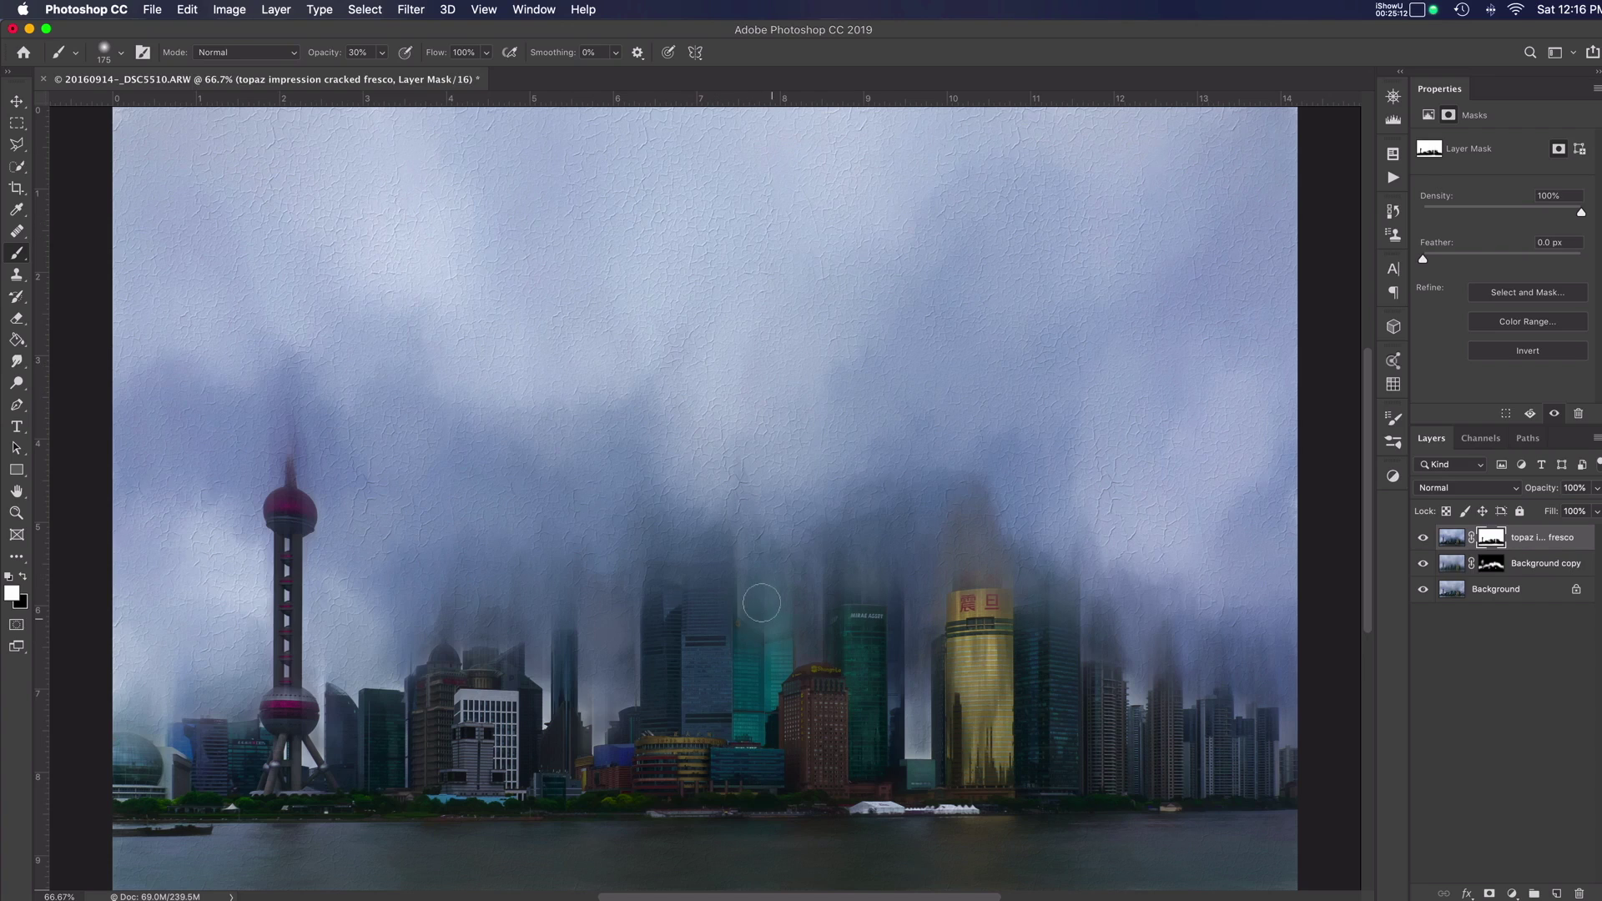
Step: Blend the fresco effect back over the tops of the green high-rise and its neighbours up to the gold building
{"action": "left_click", "coordinate": [786, 608]}
{"action": "left_click", "coordinate": [830, 589]}
{"action": "left_click", "coordinate": [865, 587]}
{"action": "left_click", "coordinate": [893, 587]}
{"action": "left_click", "coordinate": [887, 565]}
{"action": "left_click", "coordinate": [840, 587]}
{"action": "left_click", "coordinate": [868, 588]}
{"action": "left_click", "coordinate": [840, 582]}
{"action": "left_click", "coordinate": [865, 577]}
{"action": "left_click", "coordinate": [917, 582]}
{"action": "left_click", "coordinate": [888, 590]}
{"action": "left_click", "coordinate": [927, 584]}
Step: Blend the fresco effect back around the central blue towers and the slim tower to their left with white
{"action": "left_click", "coordinate": [784, 584]}
{"action": "left_click", "coordinate": [693, 554]}
{"action": "left_click", "coordinate": [701, 556]}
{"action": "left_click", "coordinate": [667, 565]}
{"action": "left_click", "coordinate": [619, 637]}
{"action": "left_click", "coordinate": [597, 710]}
{"action": "left_click", "coordinate": [614, 706]}
{"action": "left_click", "coordinate": [625, 700]}
{"action": "left_click", "coordinate": [552, 608]}
{"action": "left_click", "coordinate": [548, 654]}
{"action": "left_click", "coordinate": [534, 621]}
{"action": "left_click", "coordinate": [541, 622]}
{"action": "left_click", "coordinate": [634, 636]}
{"action": "left_click", "coordinate": [788, 698]}
Step: Compare the image with and without the fresco layer by toggling the layer's visibility
{"action": "left_click", "coordinate": [1424, 541]}
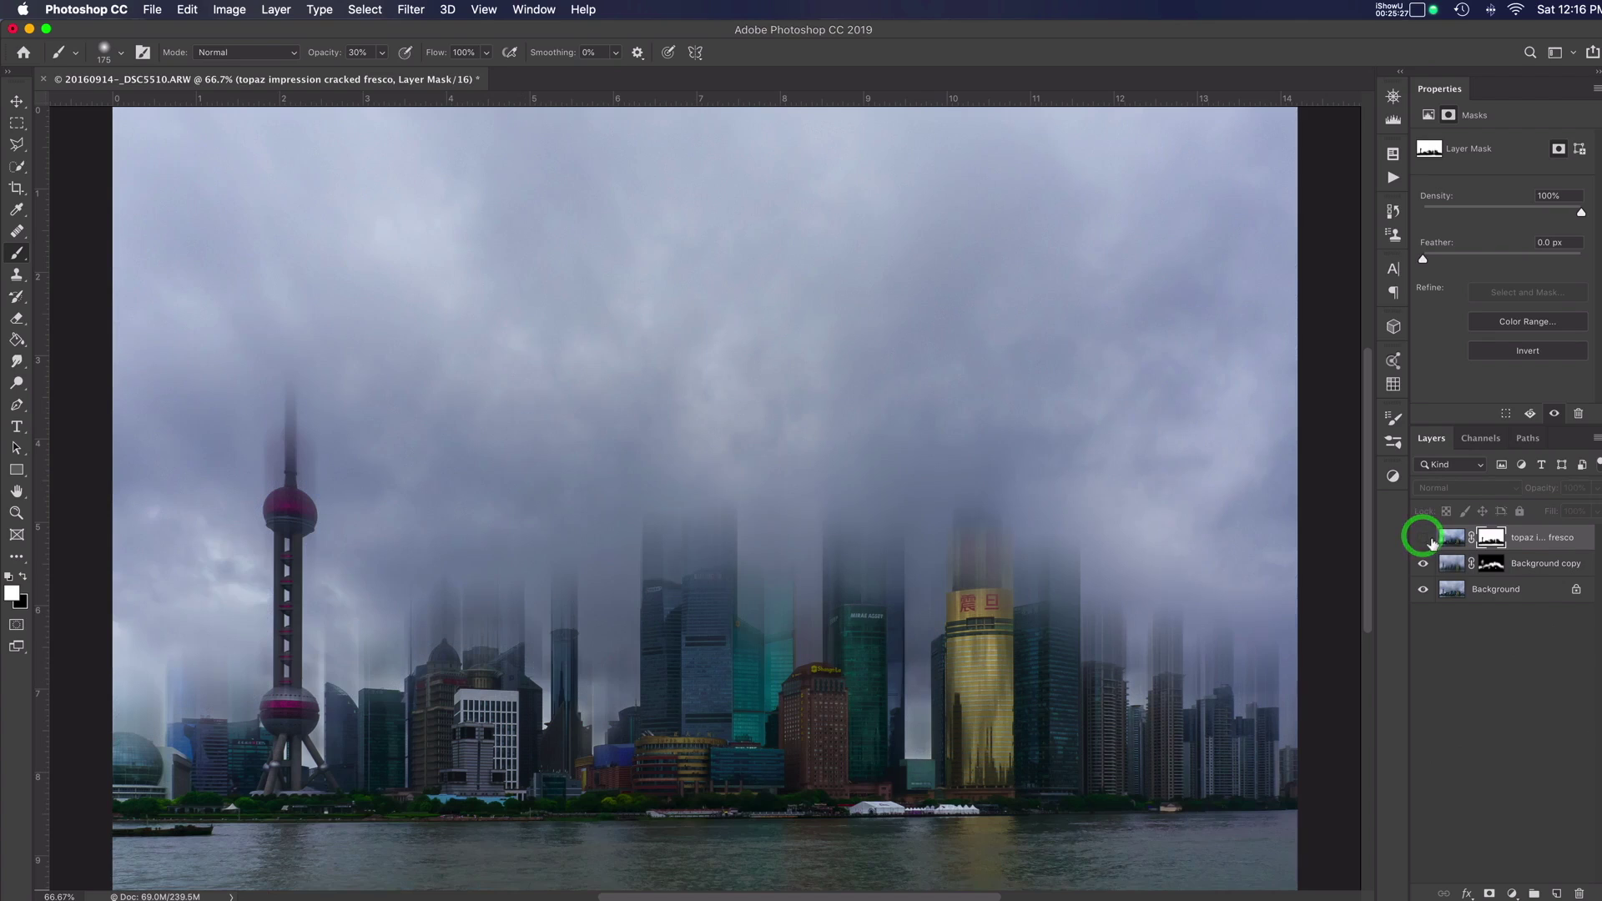
{"action": "left_click", "coordinate": [1424, 541]}
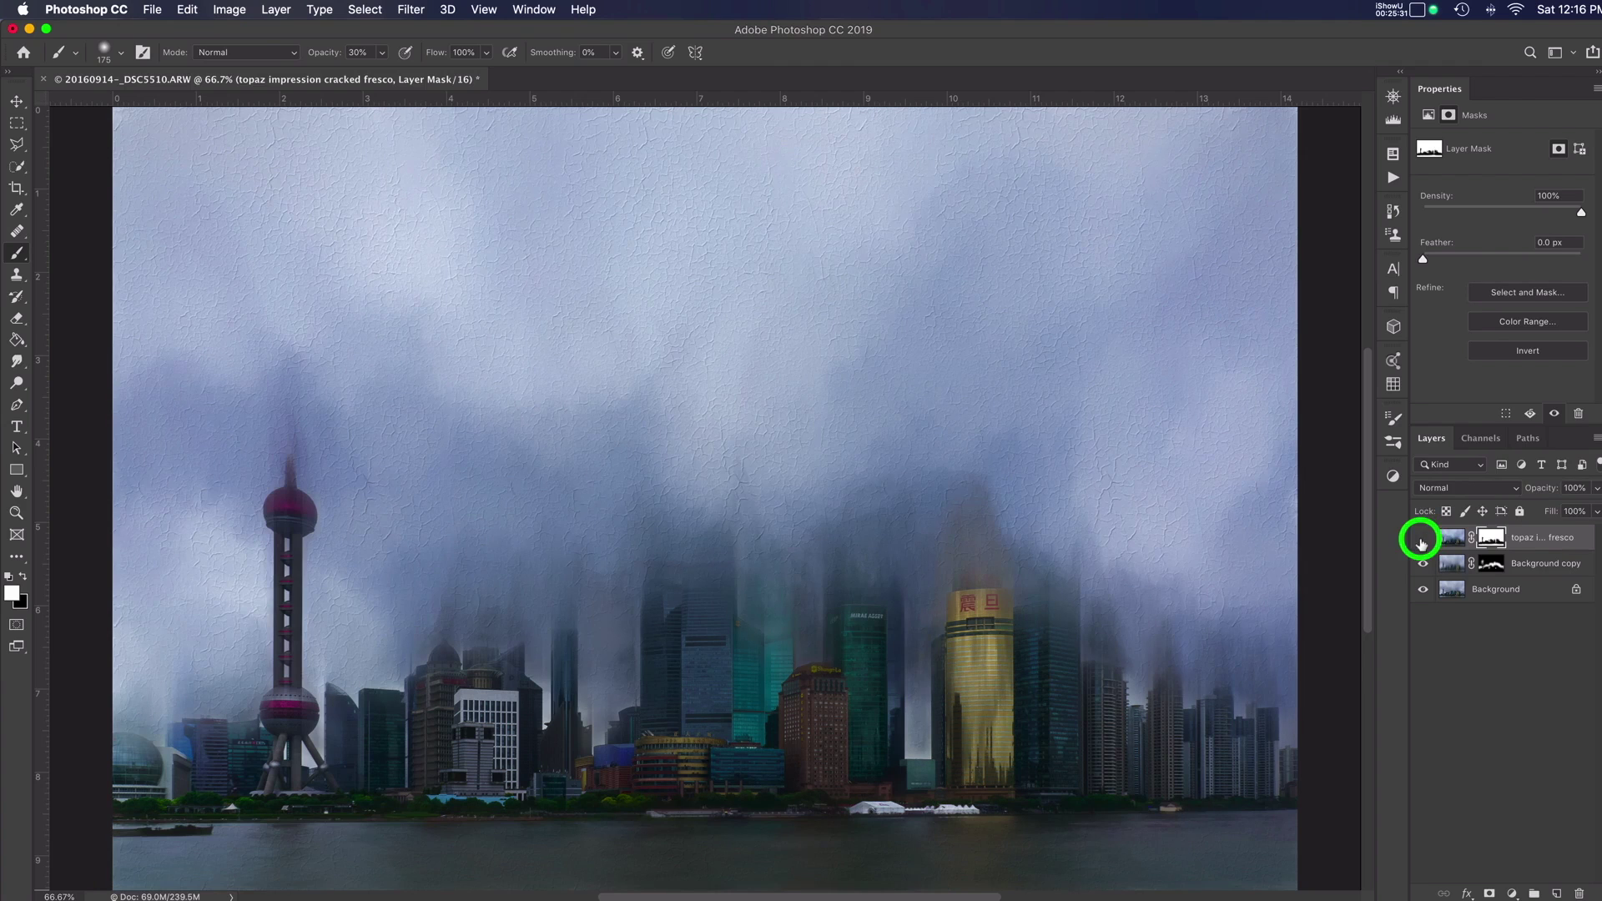
{"action": "left_click", "coordinate": [1423, 541]}
{"action": "left_click", "coordinate": [1423, 541]}
Step: Switch to black with a much larger brush and soften the fresco effect from above the gold building toward the right-hand high-rises
{"action": "key", "text": "x"}
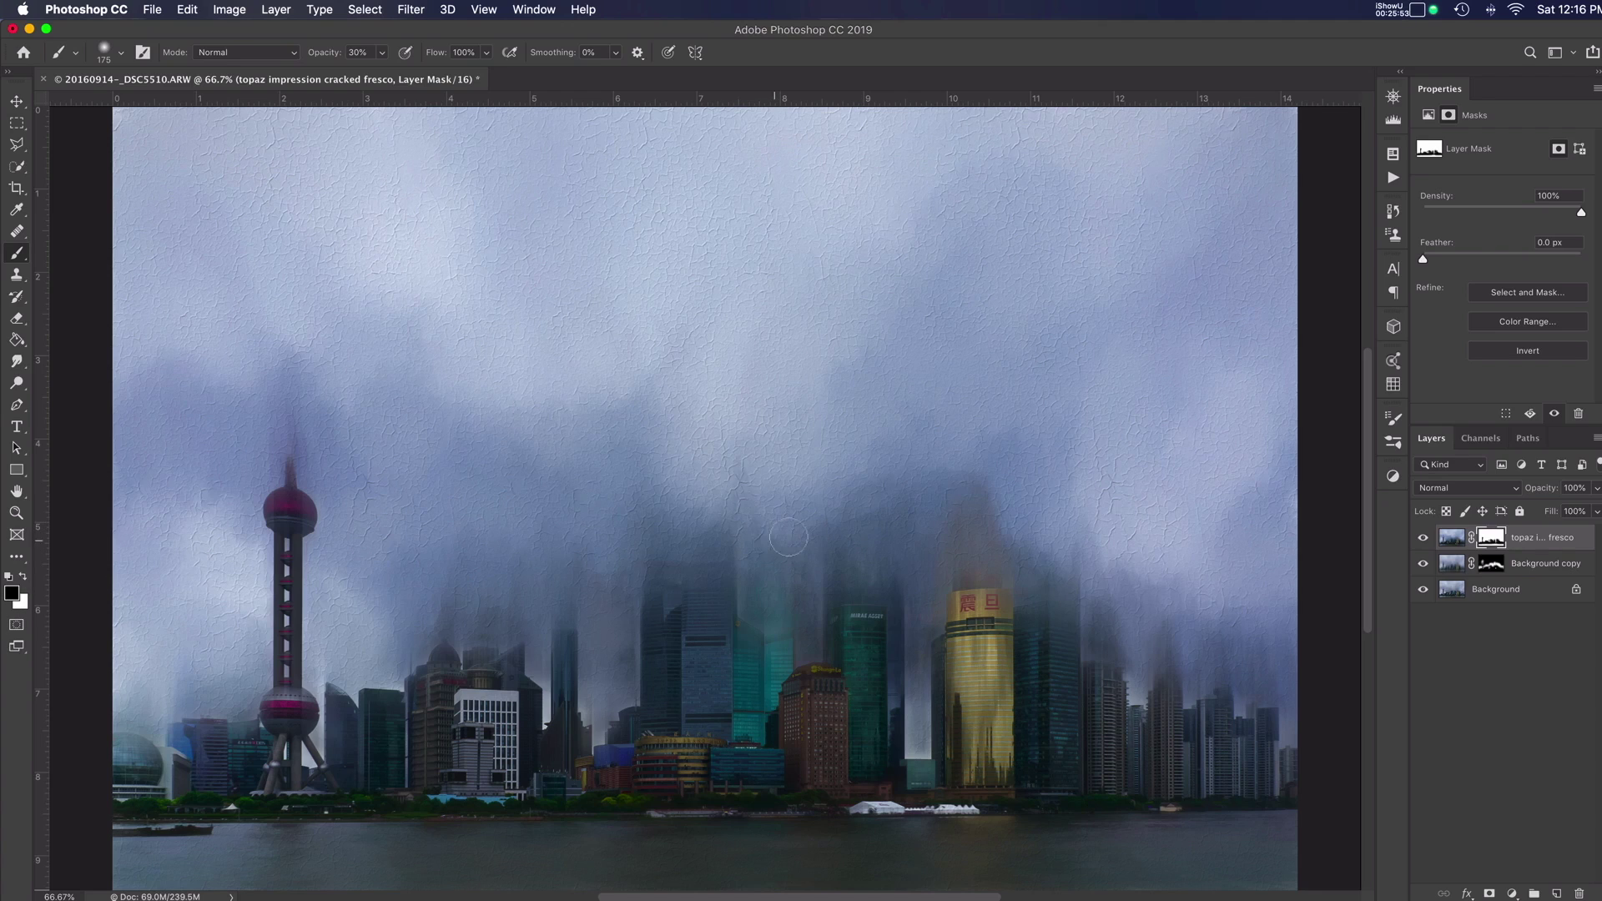
{"action": "key", "text": "bracketright"}
{"action": "key", "text": "bracketright"}
{"action": "key", "text": "bracketright"}
{"action": "key", "text": "bracketright"}
{"action": "key", "text": "bracketright"}
{"action": "left_click", "coordinate": [990, 481]}
{"action": "left_click", "coordinate": [1041, 569]}
{"action": "left_click", "coordinate": [1045, 519]}
{"action": "left_click", "coordinate": [1053, 497]}
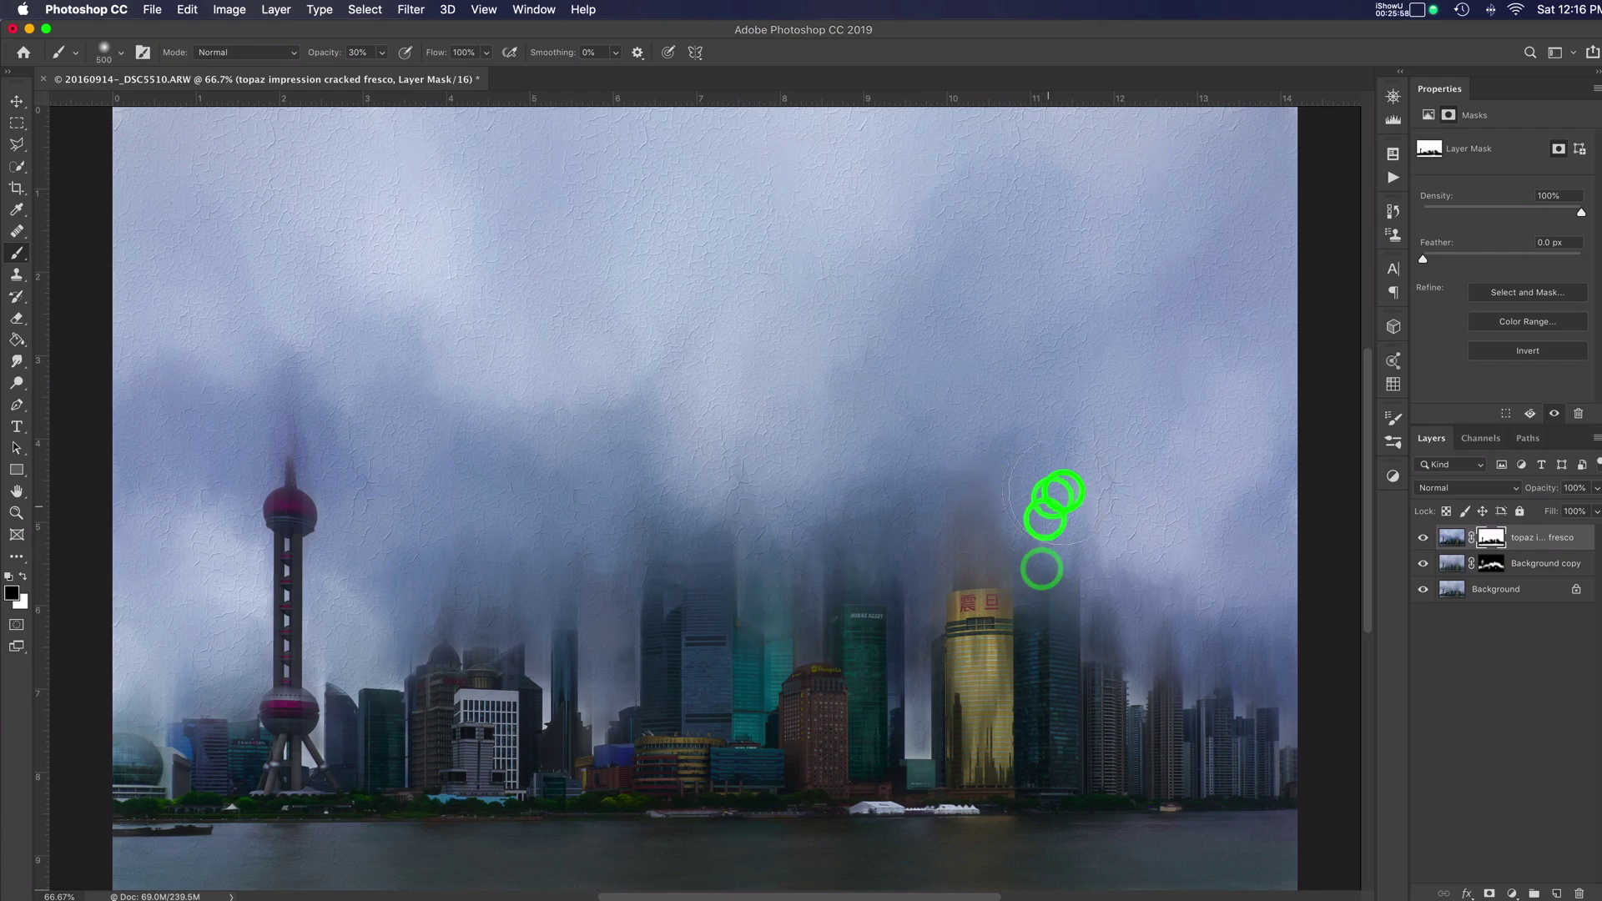
{"action": "left_click", "coordinate": [1097, 504]}
{"action": "left_click", "coordinate": [1108, 509]}
{"action": "left_click", "coordinate": [1126, 542]}
{"action": "left_click", "coordinate": [1129, 563]}
{"action": "left_click", "coordinate": [1159, 586]}
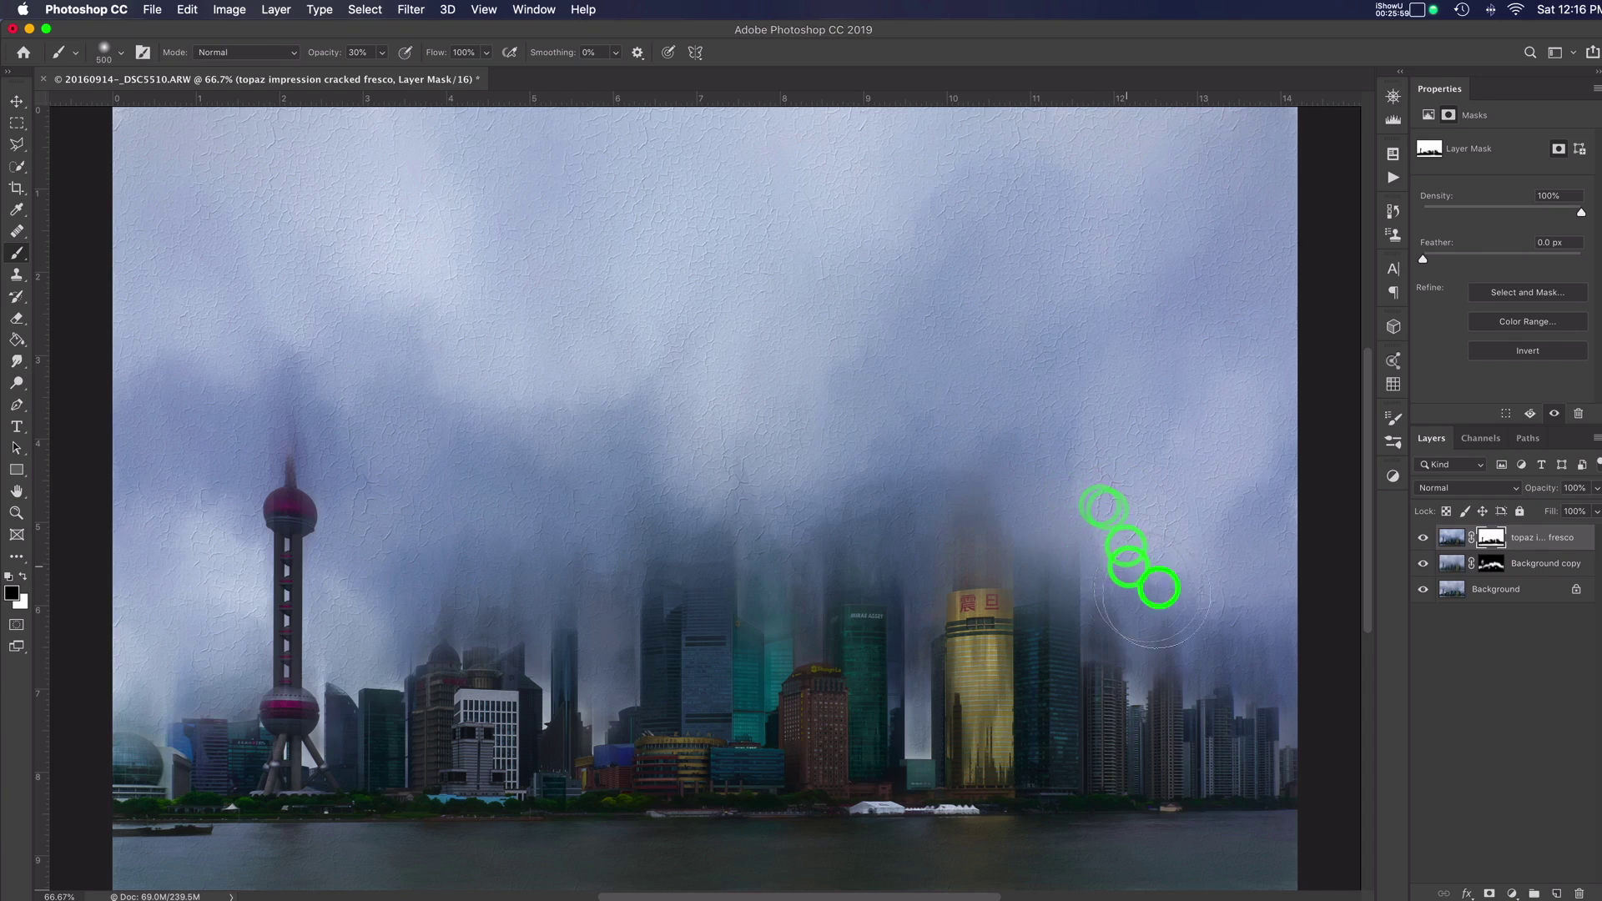
Step: Soften the fresco effect in the clouds just above the far-right high-rises with black at 30% opacity
{"action": "left_click", "coordinate": [1244, 547]}
{"action": "left_click", "coordinate": [1274, 569]}
{"action": "left_click", "coordinate": [1275, 626]}
{"action": "left_click", "coordinate": [1240, 619]}
{"action": "left_click", "coordinate": [1225, 582]}
{"action": "left_click", "coordinate": [1233, 558]}
{"action": "left_click", "coordinate": [1235, 609]}
{"action": "left_click", "coordinate": [1210, 599]}
{"action": "left_click", "coordinate": [1228, 598]}
{"action": "left_click", "coordinate": [1245, 598]}
{"action": "left_click", "coordinate": [1260, 598]}
{"action": "left_click", "coordinate": [1273, 599]}
Step: Soften the fresco effect in the clouds over the green high-rise and the central building tops with black
{"action": "left_click", "coordinate": [909, 529]}
{"action": "left_click", "coordinate": [901, 518]}
{"action": "left_click", "coordinate": [834, 547]}
{"action": "left_click", "coordinate": [773, 533]}
{"action": "left_click", "coordinate": [739, 530]}
{"action": "left_click", "coordinate": [615, 547]}
{"action": "left_click", "coordinate": [833, 529]}
{"action": "left_click", "coordinate": [627, 536]}
{"action": "left_click", "coordinate": [672, 541]}
{"action": "left_click", "coordinate": [698, 540]}
Step: Soften the fresco effect in the clouds above the slim tower and the dark buildings to its left
{"action": "left_click", "coordinate": [483, 547]}
{"action": "left_click", "coordinate": [512, 547]}
{"action": "left_click", "coordinate": [612, 547]}
{"action": "left_click", "coordinate": [590, 548]}
{"action": "left_click", "coordinate": [431, 544]}
{"action": "left_click", "coordinate": [412, 575]}
{"action": "left_click", "coordinate": [423, 577]}
{"action": "left_click", "coordinate": [476, 590]}
{"action": "left_click", "coordinate": [543, 608]}
Step: Make another black pass over the fresco effect from the central tower tops across to the dark buildings on their left
{"action": "left_click", "coordinate": [659, 558]}
{"action": "left_click", "coordinate": [706, 522]}
{"action": "left_click", "coordinate": [776, 525]}
{"action": "left_click", "coordinate": [514, 568]}
{"action": "left_click", "coordinate": [427, 554]}
{"action": "left_click", "coordinate": [409, 561]}
Step: Soften the fresco effect in the clouds on both sides of the pink-sphered tower with black at 30% opacity
{"action": "left_click", "coordinate": [328, 556]}
{"action": "left_click", "coordinate": [333, 566]}
{"action": "left_click", "coordinate": [188, 556]}
{"action": "left_click", "coordinate": [157, 608]}
{"action": "left_click", "coordinate": [211, 588]}
{"action": "left_click", "coordinate": [238, 642]}
Step: Soften the fresco effect in the clouds above the far-right high-rises with black at 30% opacity
{"action": "left_click", "coordinate": [1228, 534]}
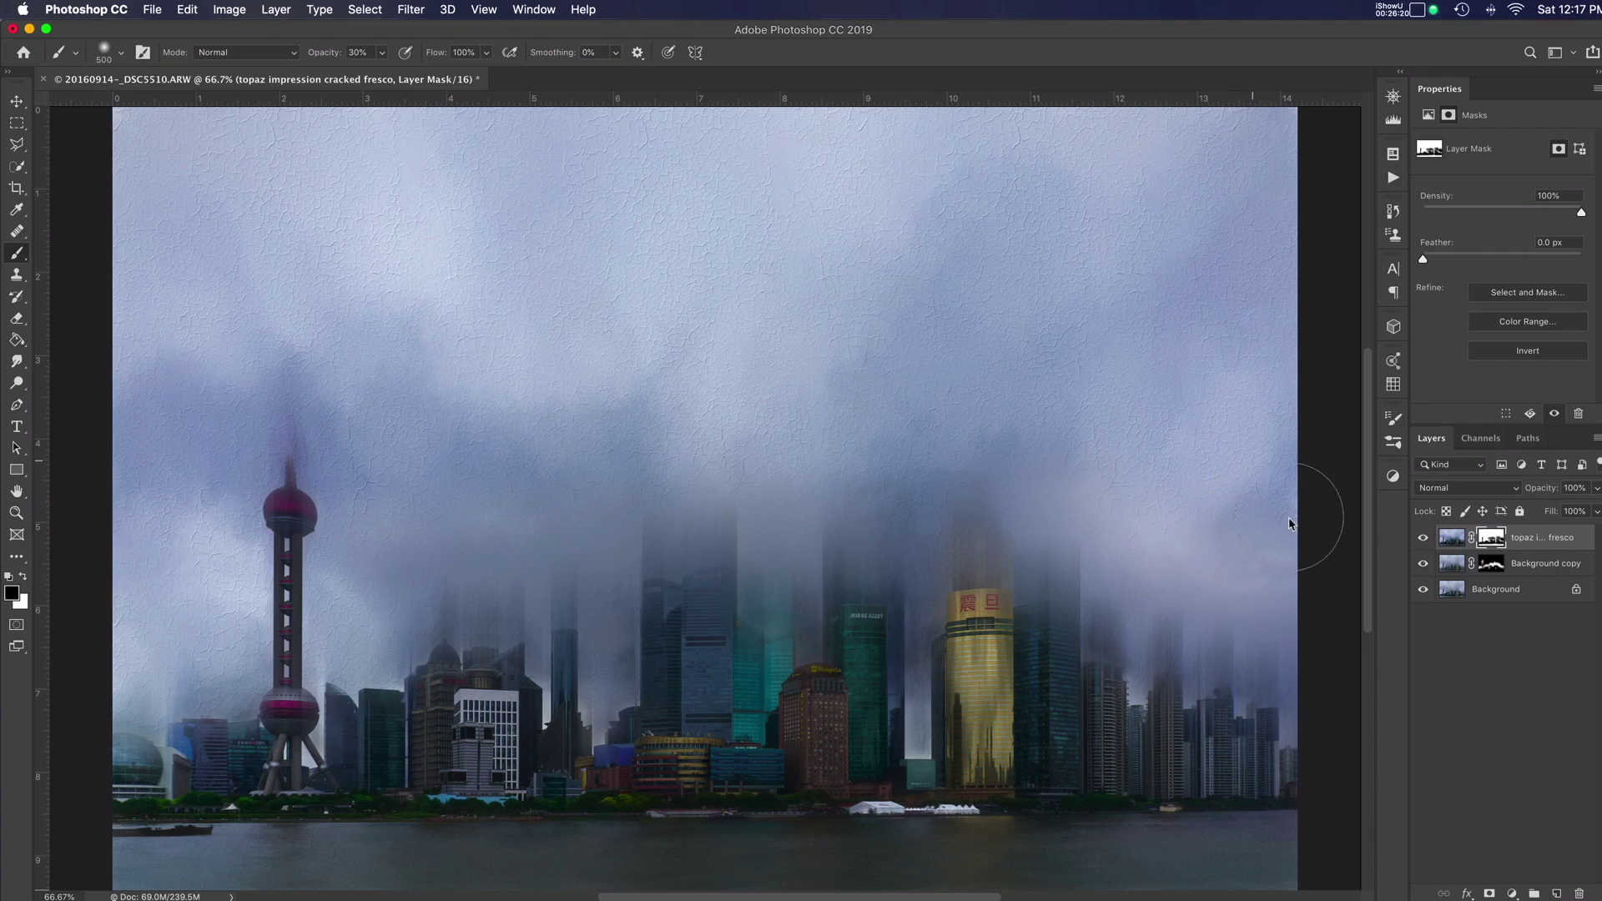
{"action": "left_click", "coordinate": [1272, 486]}
{"action": "left_click", "coordinate": [1190, 478]}
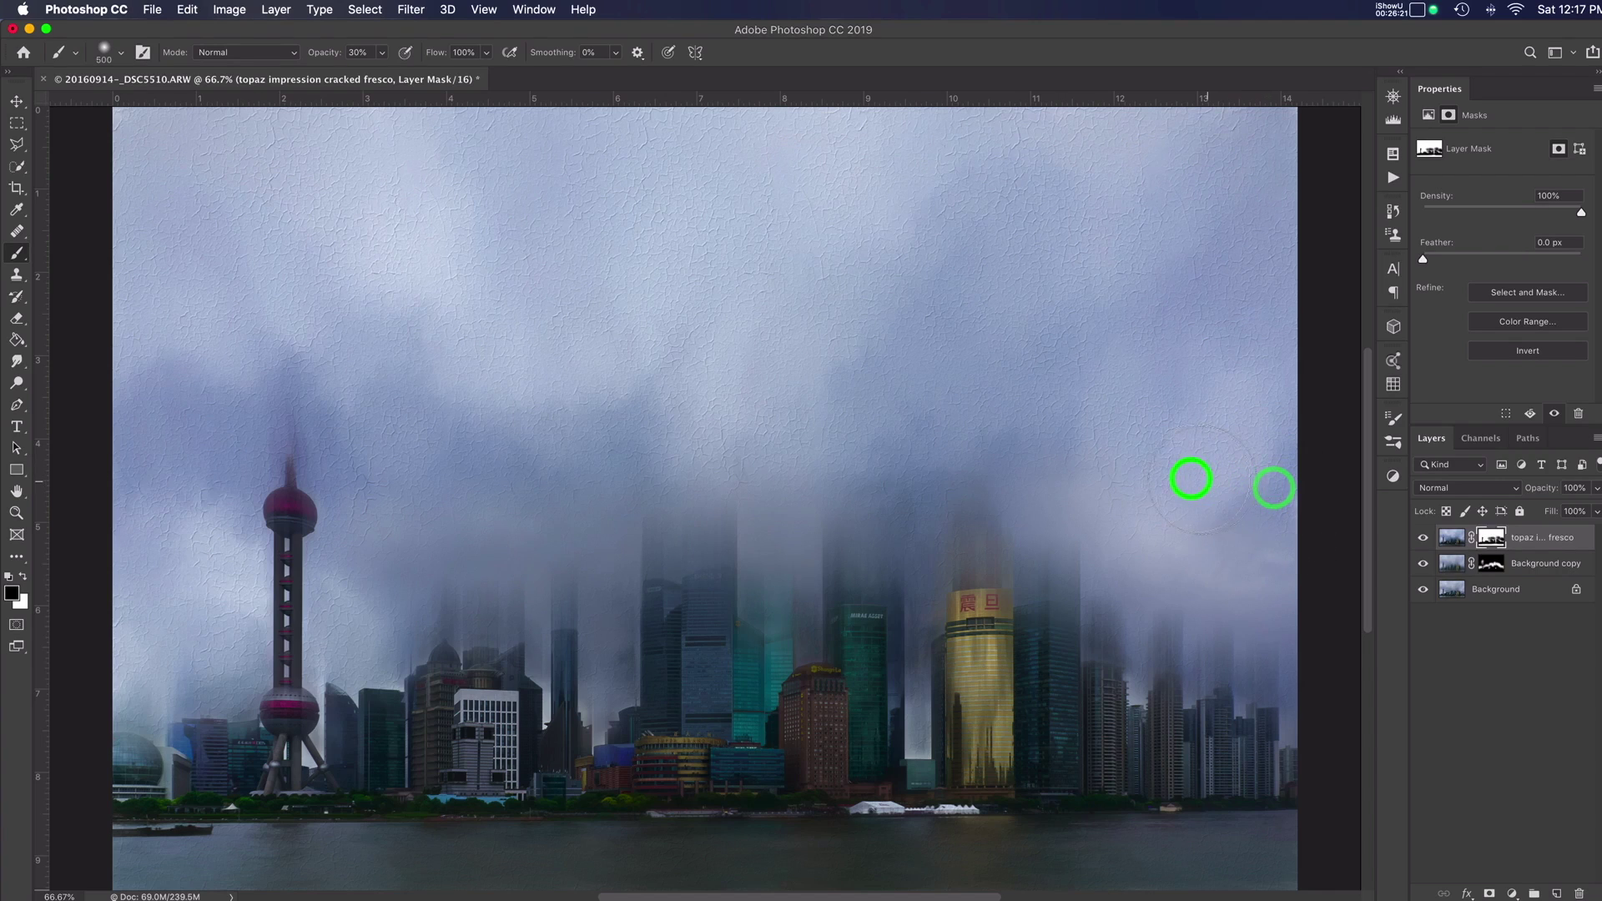
Step: Lower the brush opacity to 20% and soften the fresco effect in the low clouds from the golden tower to the image's left edge
{"action": "key", "text": "2"}
{"action": "left_click", "coordinate": [943, 464]}
{"action": "left_click", "coordinate": [888, 482]}
{"action": "left_click", "coordinate": [801, 478]}
{"action": "left_click", "coordinate": [734, 475]}
{"action": "left_click", "coordinate": [671, 496]}
{"action": "left_click", "coordinate": [668, 469]}
{"action": "left_click", "coordinate": [613, 484]}
{"action": "left_click", "coordinate": [496, 491]}
{"action": "left_click", "coordinate": [401, 499]}
{"action": "left_click", "coordinate": [373, 495]}
{"action": "left_click", "coordinate": [382, 508]}
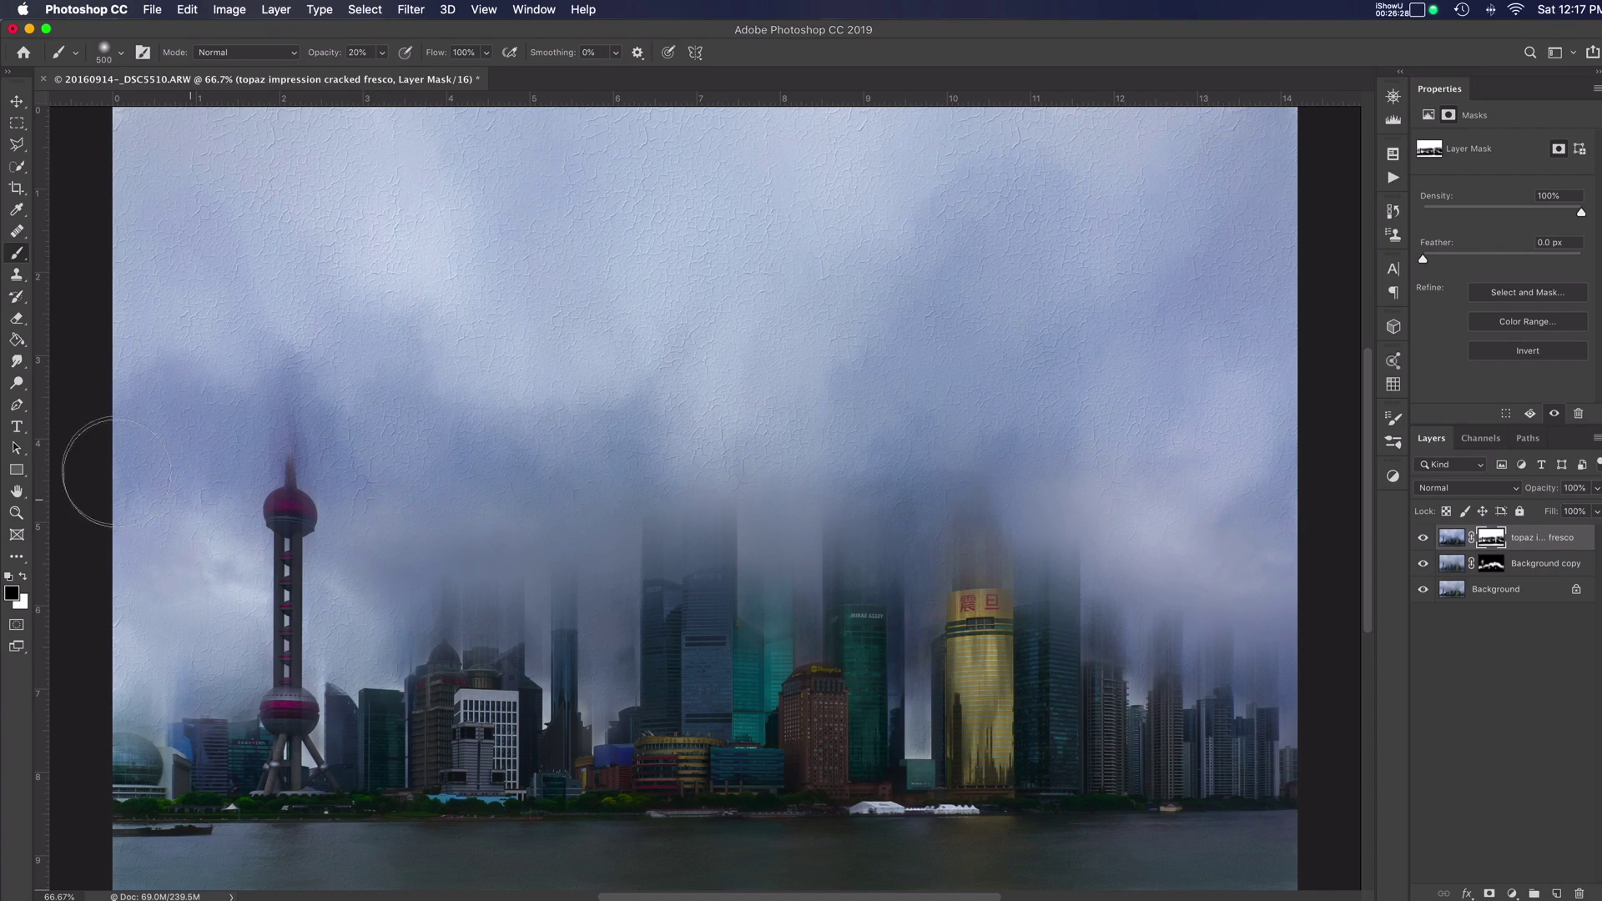
{"action": "left_click", "coordinate": [175, 574]}
Step: Switch to white and bring back some fresco texture in the low clouds from the left edge to the slim tower
{"action": "key", "text": "x"}
{"action": "left_click", "coordinate": [173, 555]}
{"action": "left_click_drag", "start_coordinate": [180, 584], "coordinate": [185, 566]}
{"action": "left_click", "coordinate": [397, 540]}
{"action": "left_click", "coordinate": [404, 538]}
{"action": "left_click", "coordinate": [409, 551]}
{"action": "left_click", "coordinate": [423, 580]}
{"action": "left_click", "coordinate": [493, 548]}
{"action": "left_click", "coordinate": [551, 542]}
{"action": "left_click", "coordinate": [590, 565]}
{"action": "left_click", "coordinate": [605, 582]}
Step: Restore fresco texture with white at 20% opacity in the clouds around the central tower tops
{"action": "left_click", "coordinate": [681, 503]}
{"action": "left_click", "coordinate": [726, 523]}
{"action": "left_click", "coordinate": [754, 518]}
{"action": "left_click", "coordinate": [812, 578]}
{"action": "left_click", "coordinate": [781, 503]}
{"action": "left_click", "coordinate": [801, 468]}
{"action": "left_click", "coordinate": [784, 559]}
{"action": "left_click", "coordinate": [776, 533]}
{"action": "left_click", "coordinate": [826, 497]}
{"action": "left_click", "coordinate": [801, 525]}
{"action": "left_click", "coordinate": [799, 535]}
{"action": "left_click", "coordinate": [818, 554]}
{"action": "left_click", "coordinate": [793, 540]}
{"action": "left_click", "coordinate": [762, 580]}
{"action": "left_click", "coordinate": [762, 549]}
{"action": "left_click", "coordinate": [785, 510]}
Step: Restore fresco texture with white in the clouds from the golden tower to the image's right edge
{"action": "left_click", "coordinate": [958, 478]}
{"action": "left_click", "coordinate": [1152, 493]}
{"action": "left_click", "coordinate": [1184, 494]}
{"action": "left_click", "coordinate": [1220, 588]}
{"action": "left_click", "coordinate": [1278, 631]}
{"action": "left_click", "coordinate": [1275, 545]}
{"action": "left_click", "coordinate": [1227, 547]}
{"action": "left_click", "coordinate": [1152, 493]}
{"action": "left_click", "coordinate": [1294, 587]}
{"action": "left_click", "coordinate": [1319, 608]}
{"action": "left_click", "coordinate": [1443, 682]}
{"action": "left_click", "coordinate": [1507, 729]}
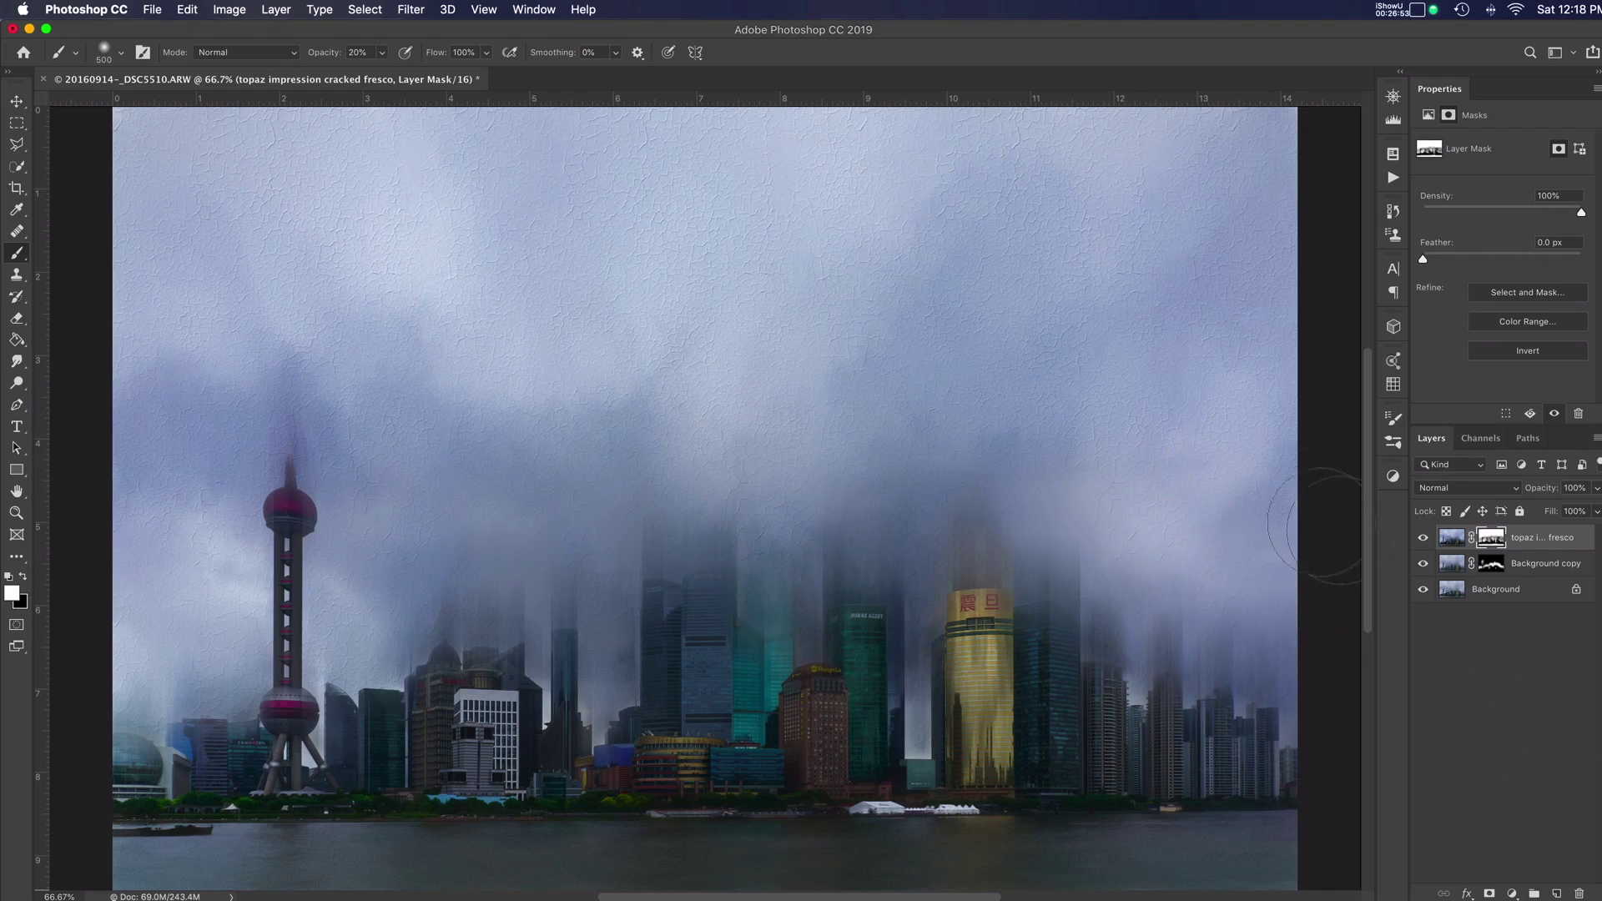
{"action": "left_click", "coordinate": [1272, 618]}
{"action": "left_click", "coordinate": [1273, 567]}
{"action": "left_click", "coordinate": [1241, 501]}
{"action": "left_click", "coordinate": [1516, 610]}
{"action": "left_click", "coordinate": [1537, 676]}
Step: Compare the image with the fresco layer hidden and with only the Background layer shown, restoring the layers each time
{"action": "left_click", "coordinate": [1421, 541]}
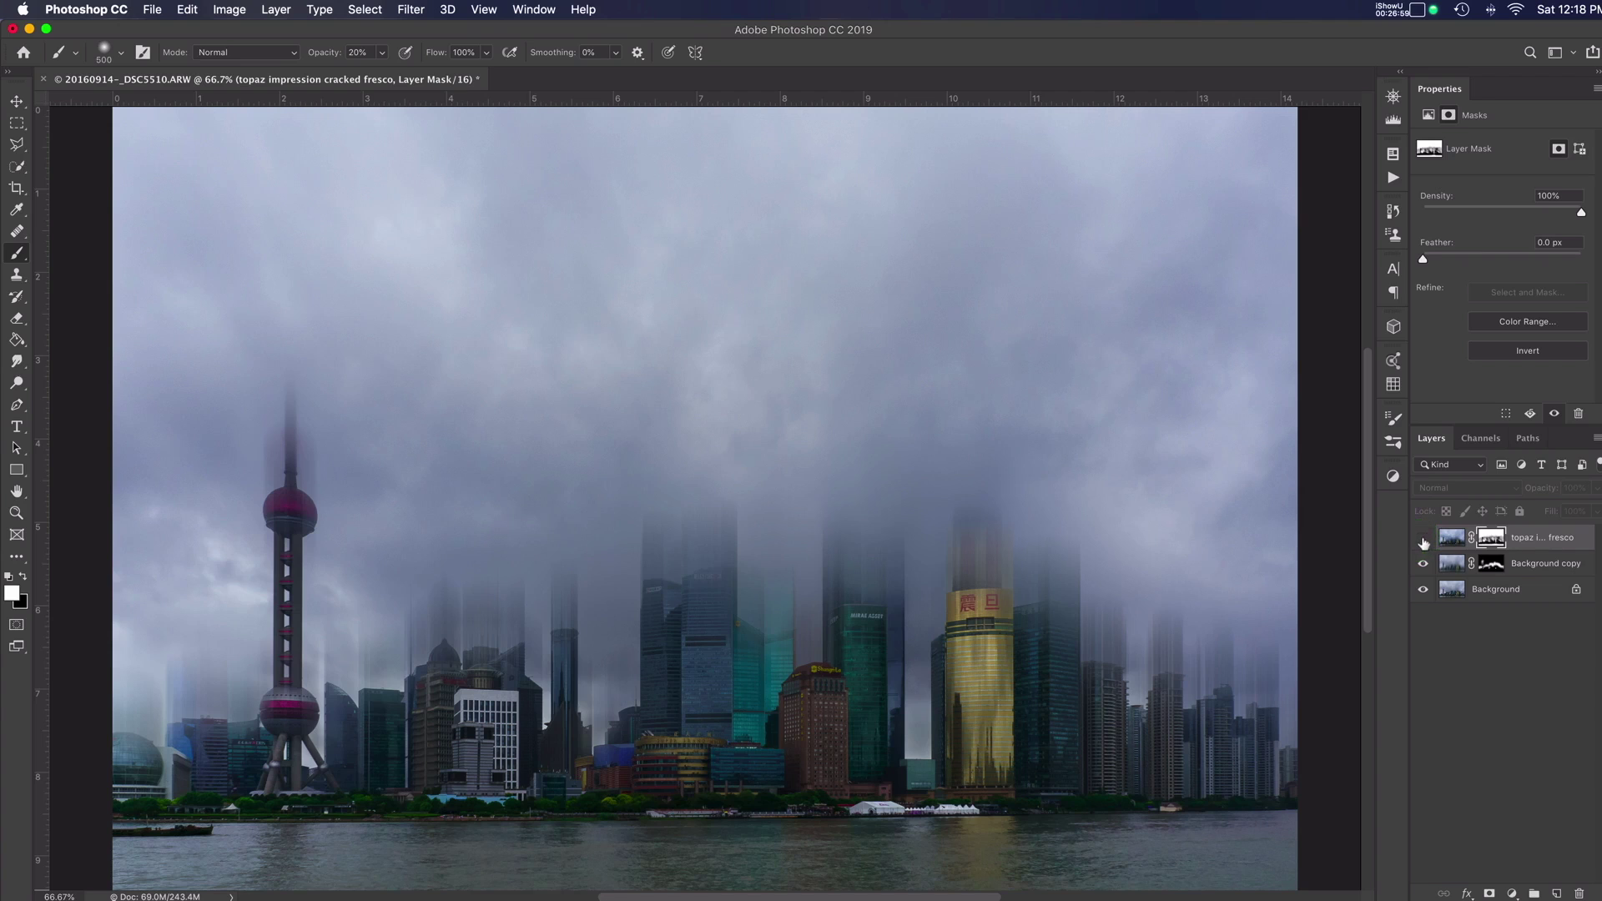
{"action": "left_click", "coordinate": [1423, 539]}
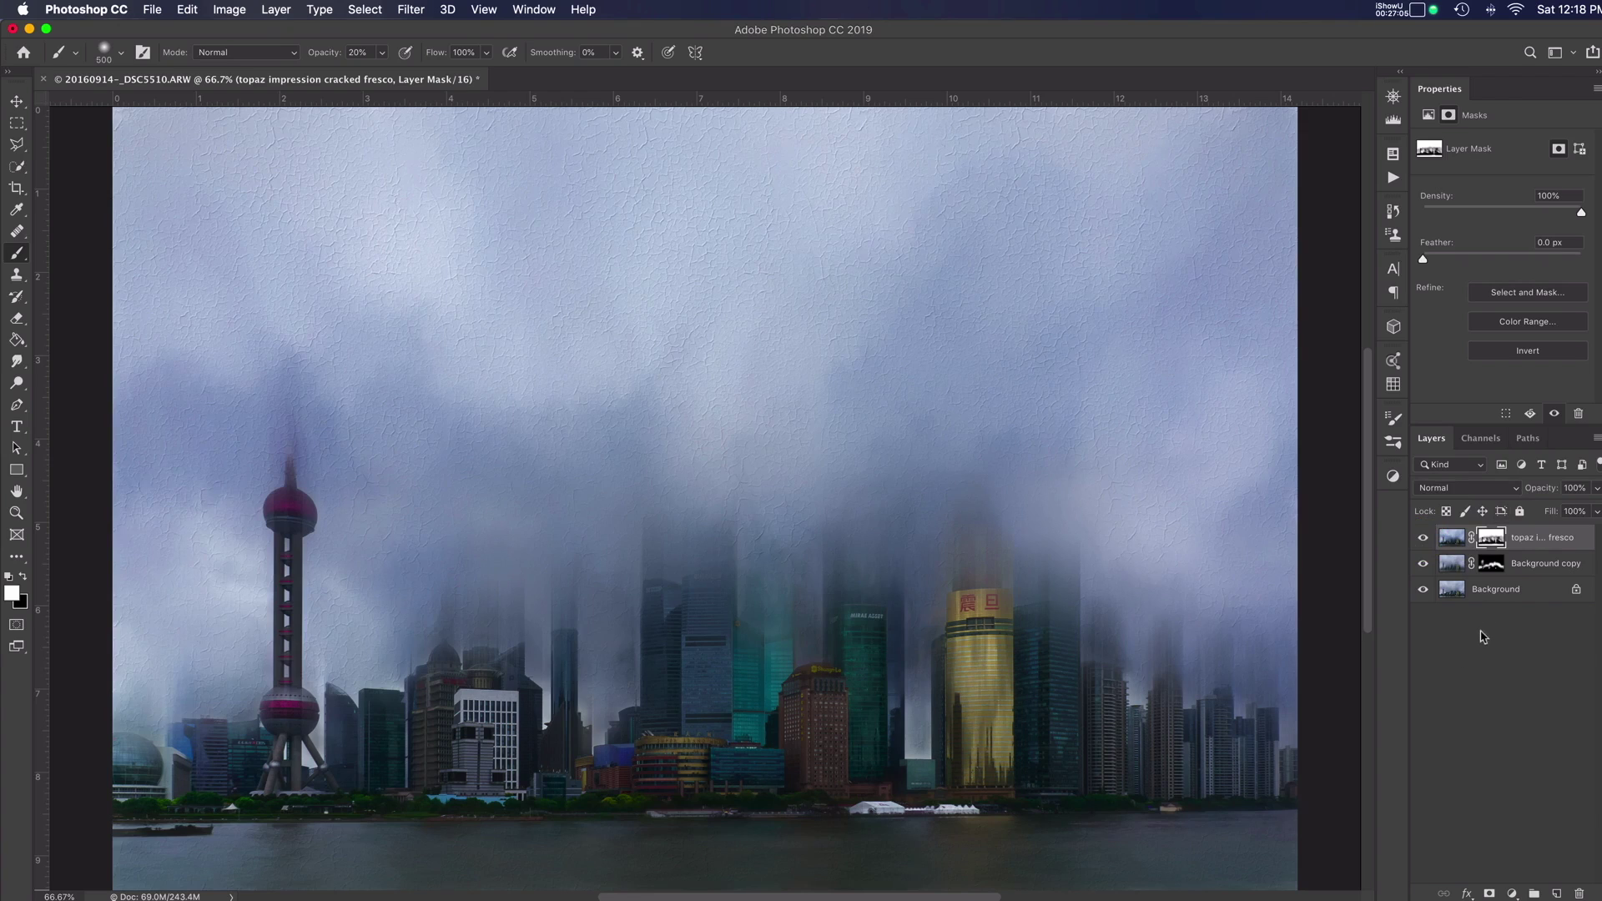
{"action": "left_click", "coordinate": [1423, 591], "text": "alt"}
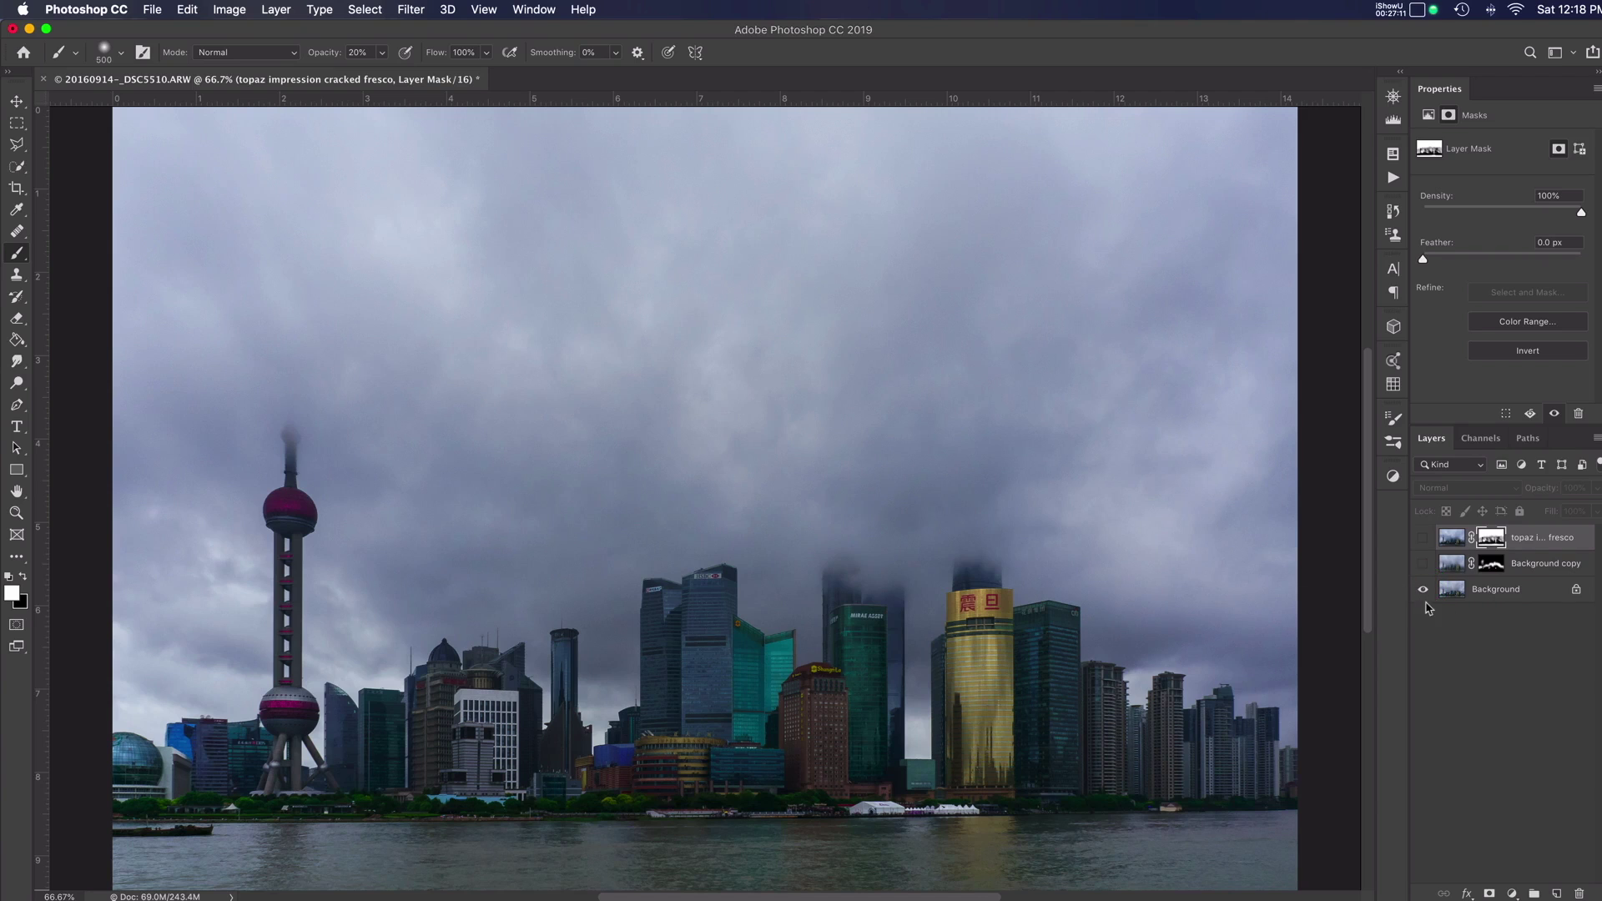
{"action": "left_click", "coordinate": [1423, 591], "text": "alt"}
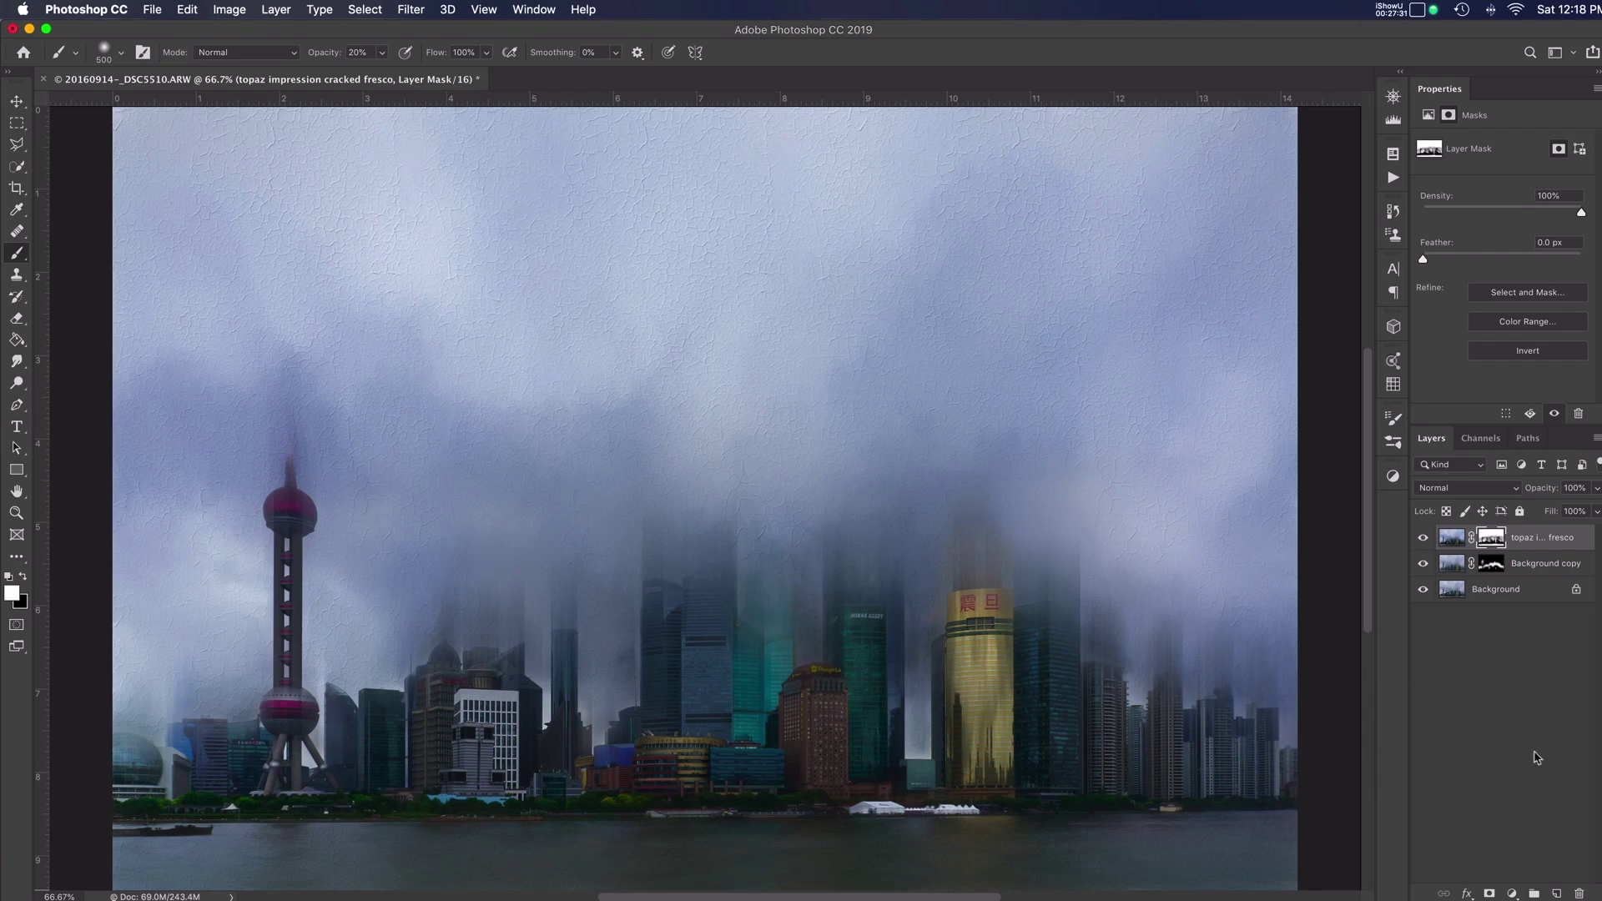
Step: Create a new empty layer above the fresco layer and choose the 75% Gray swatch as the paint color
{"action": "left_click", "coordinate": [1556, 894]}
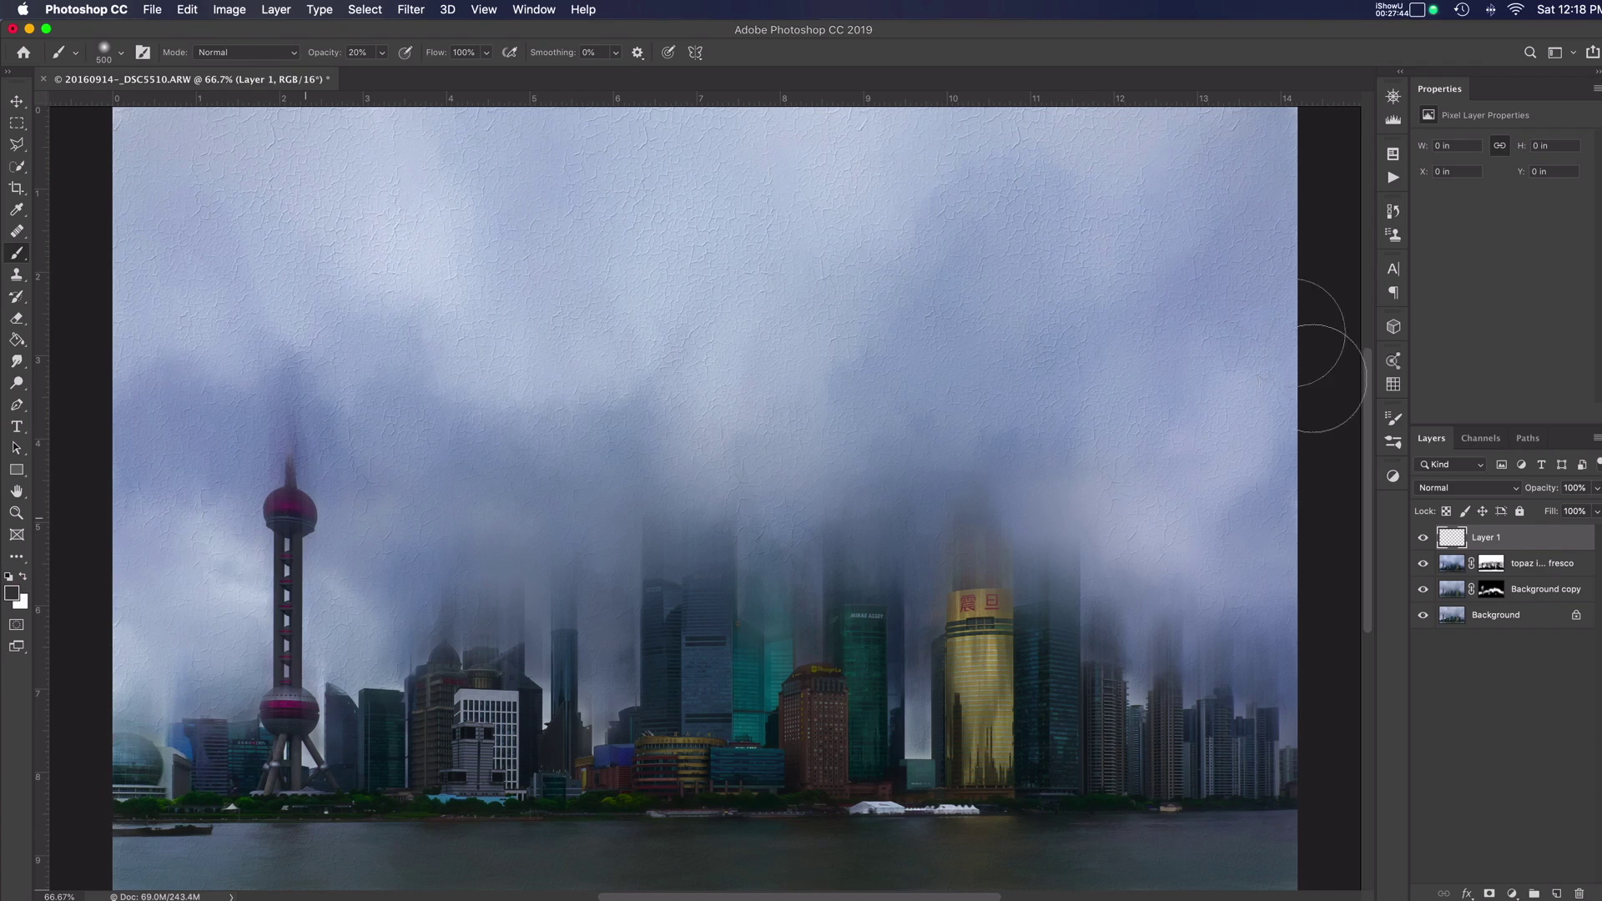
{"action": "left_click", "coordinate": [1392, 384]}
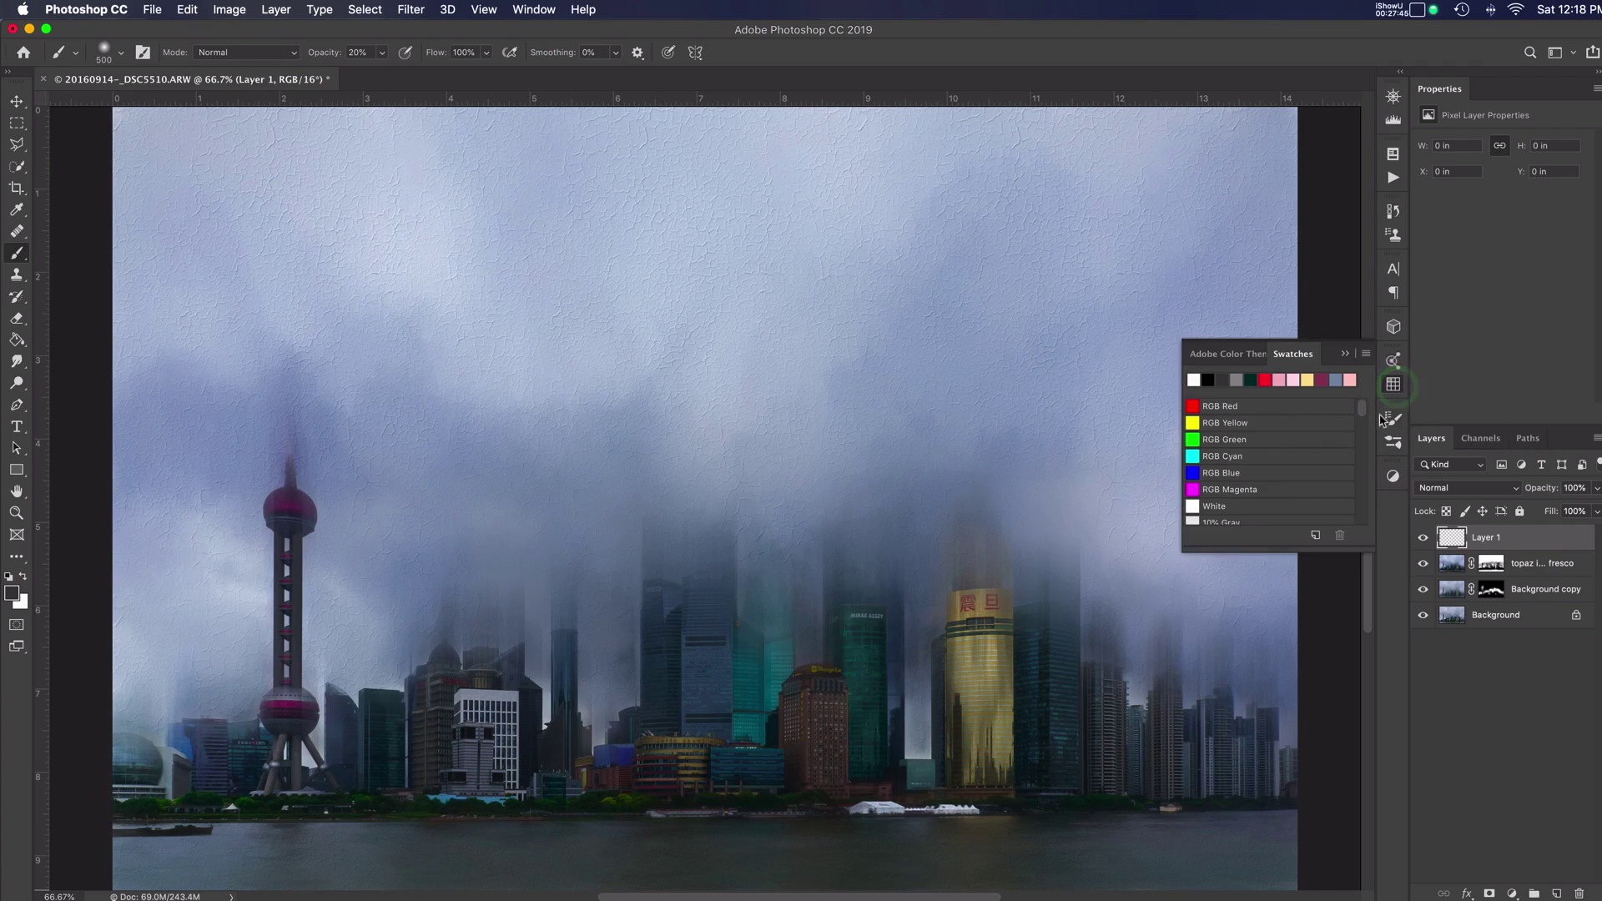
{"action": "left_click_drag", "start_coordinate": [1362, 412], "coordinate": [1356, 424]}
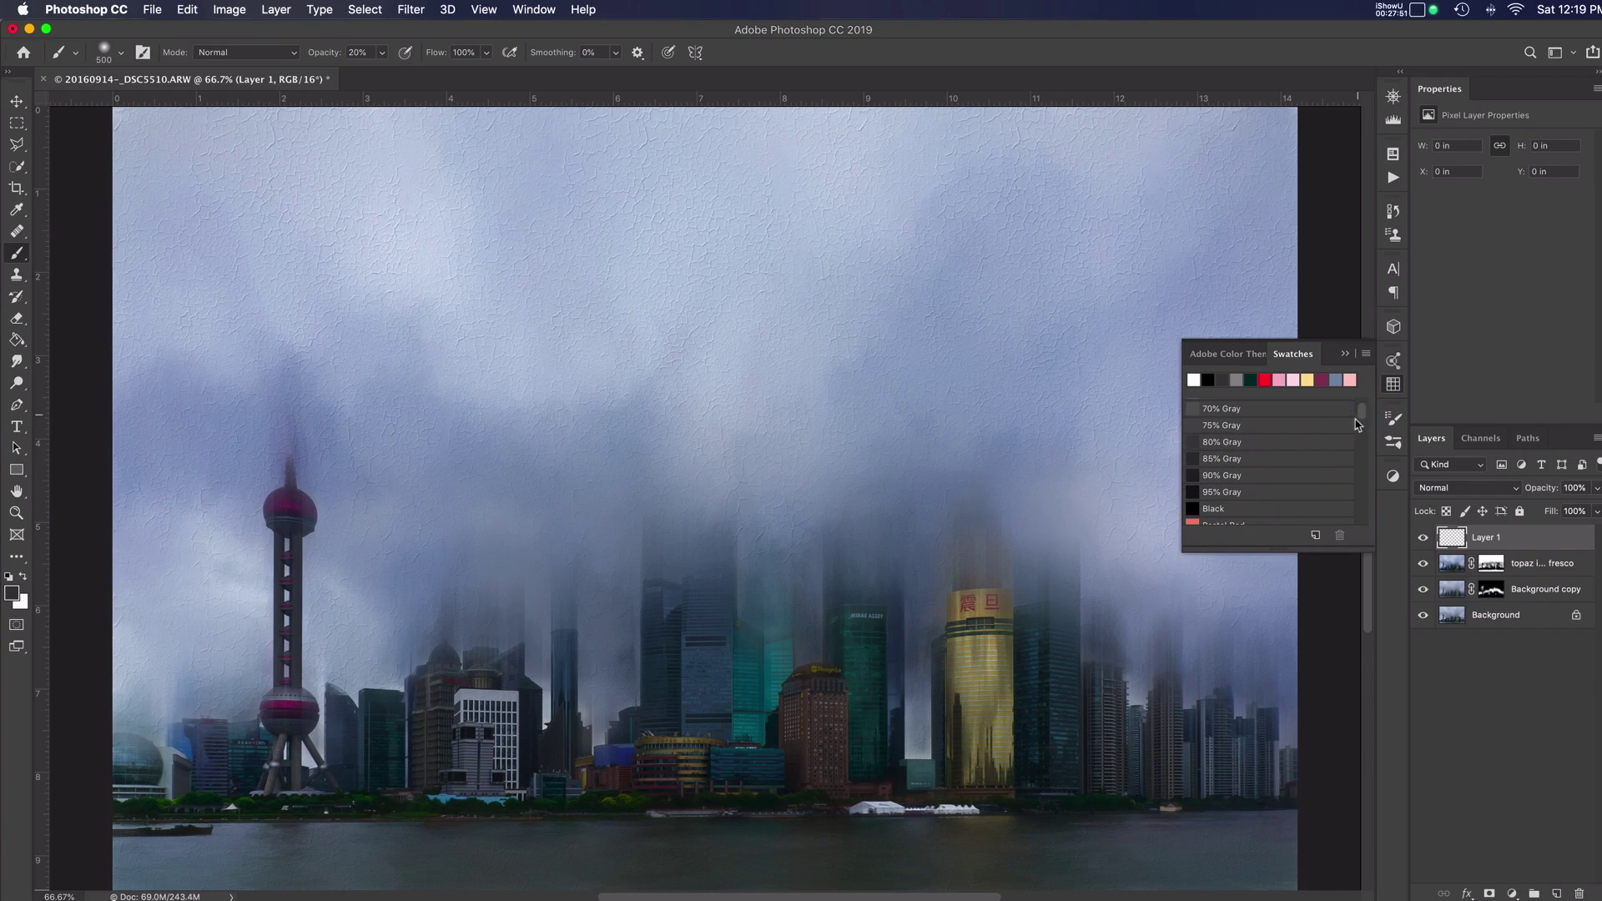
{"action": "left_click", "coordinate": [1234, 428]}
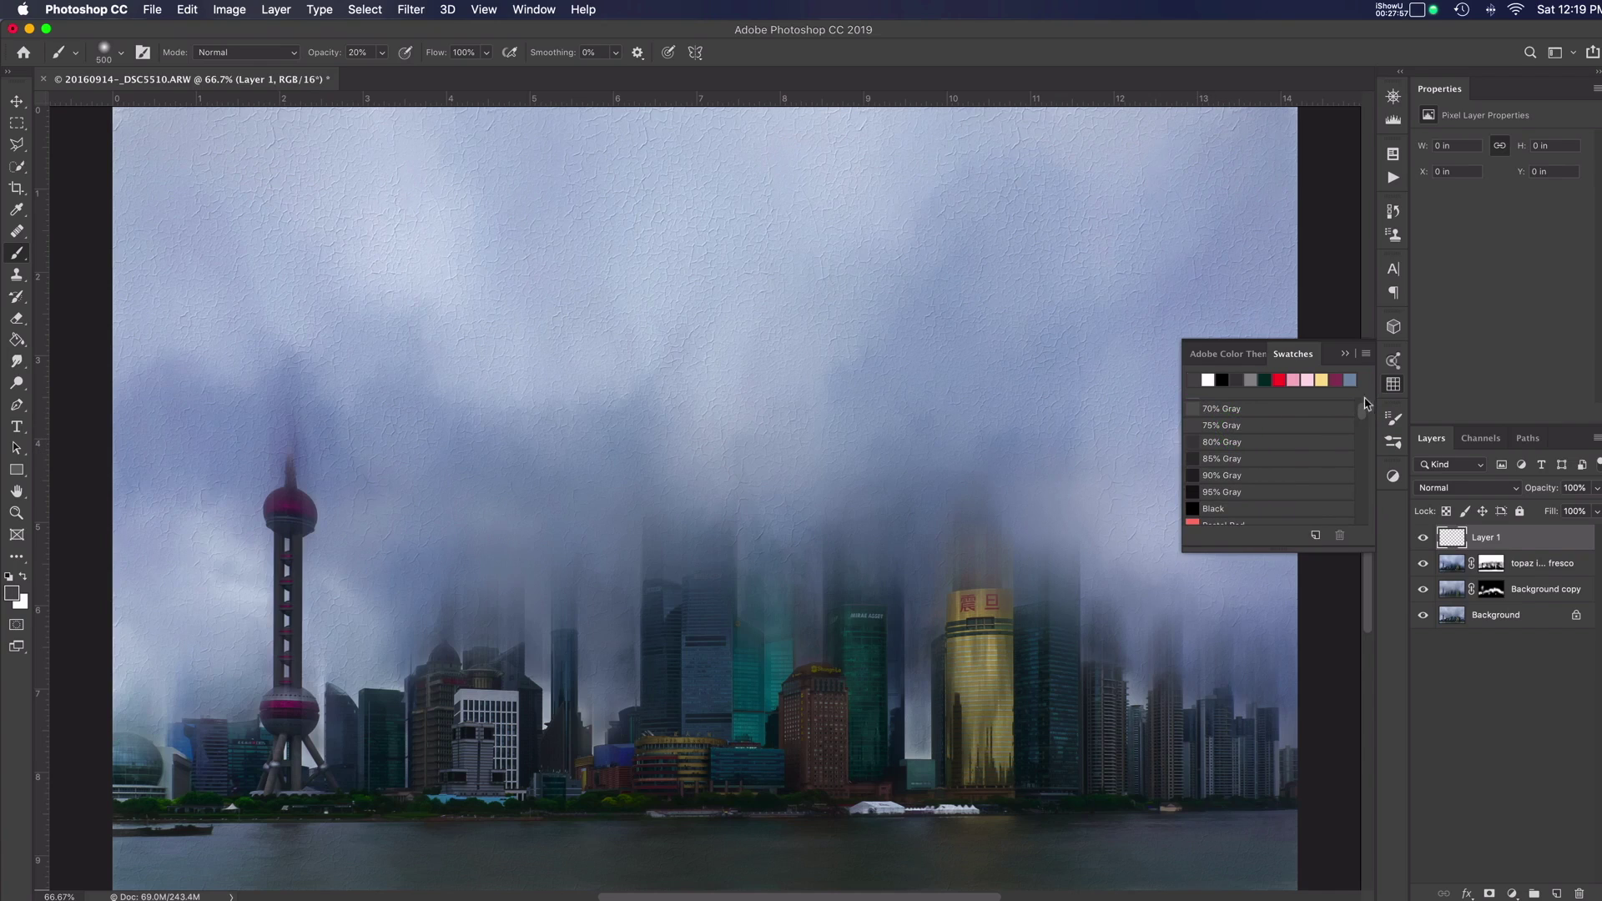
{"action": "left_click", "coordinate": [1345, 357]}
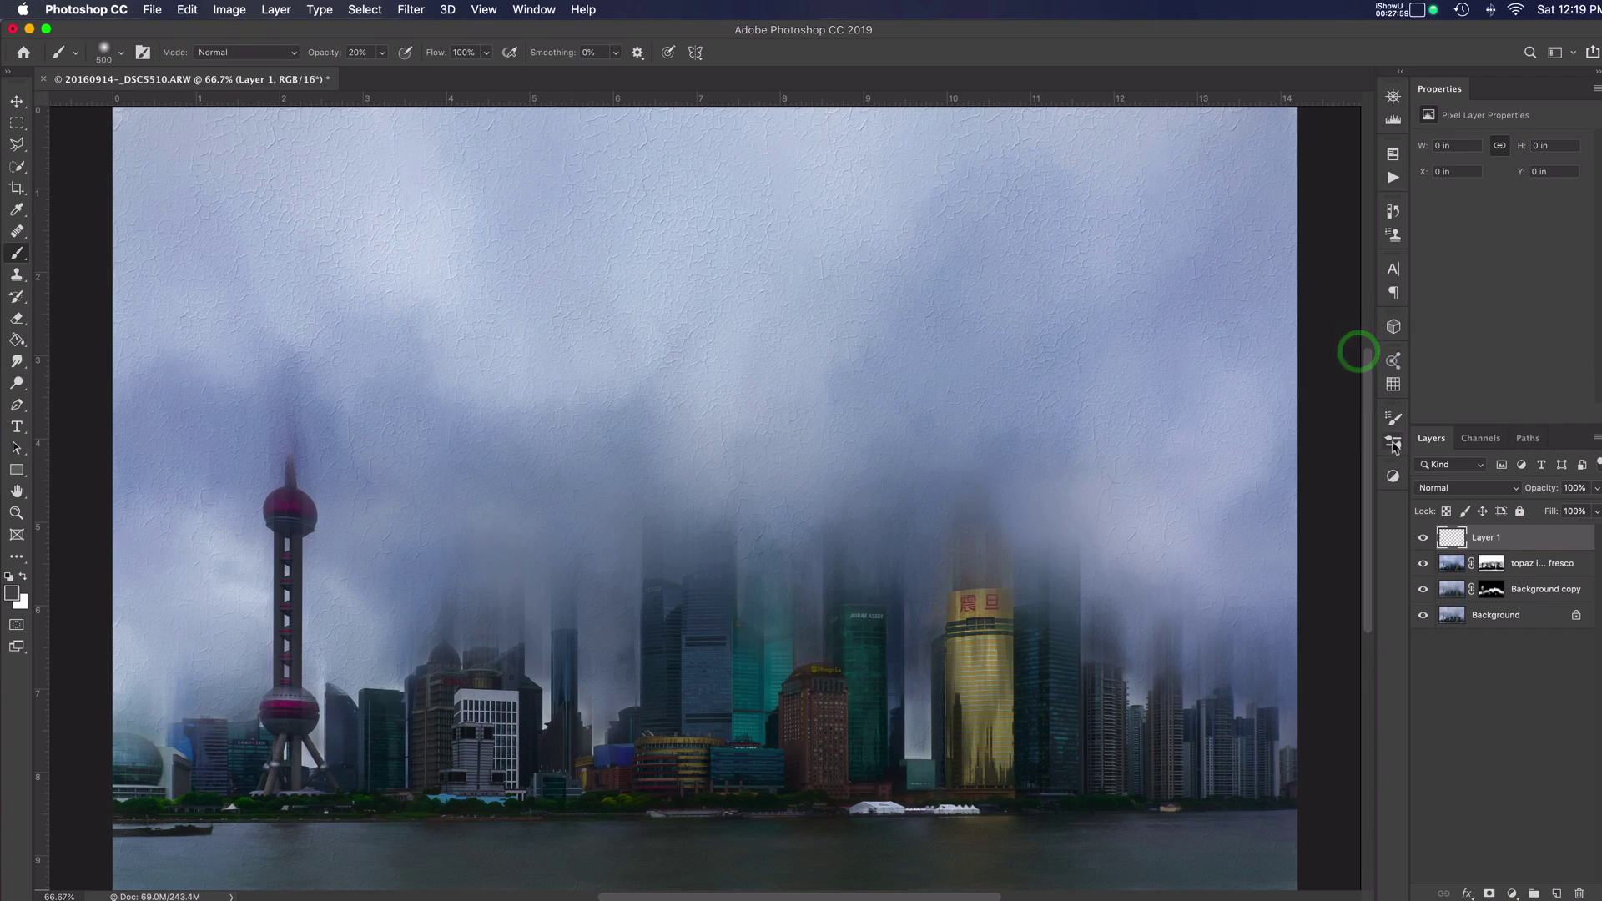
Step: Choose the rain brush from Anne's Brushes and set its tip spacing to 132%
{"action": "left_click", "coordinate": [1395, 441]}
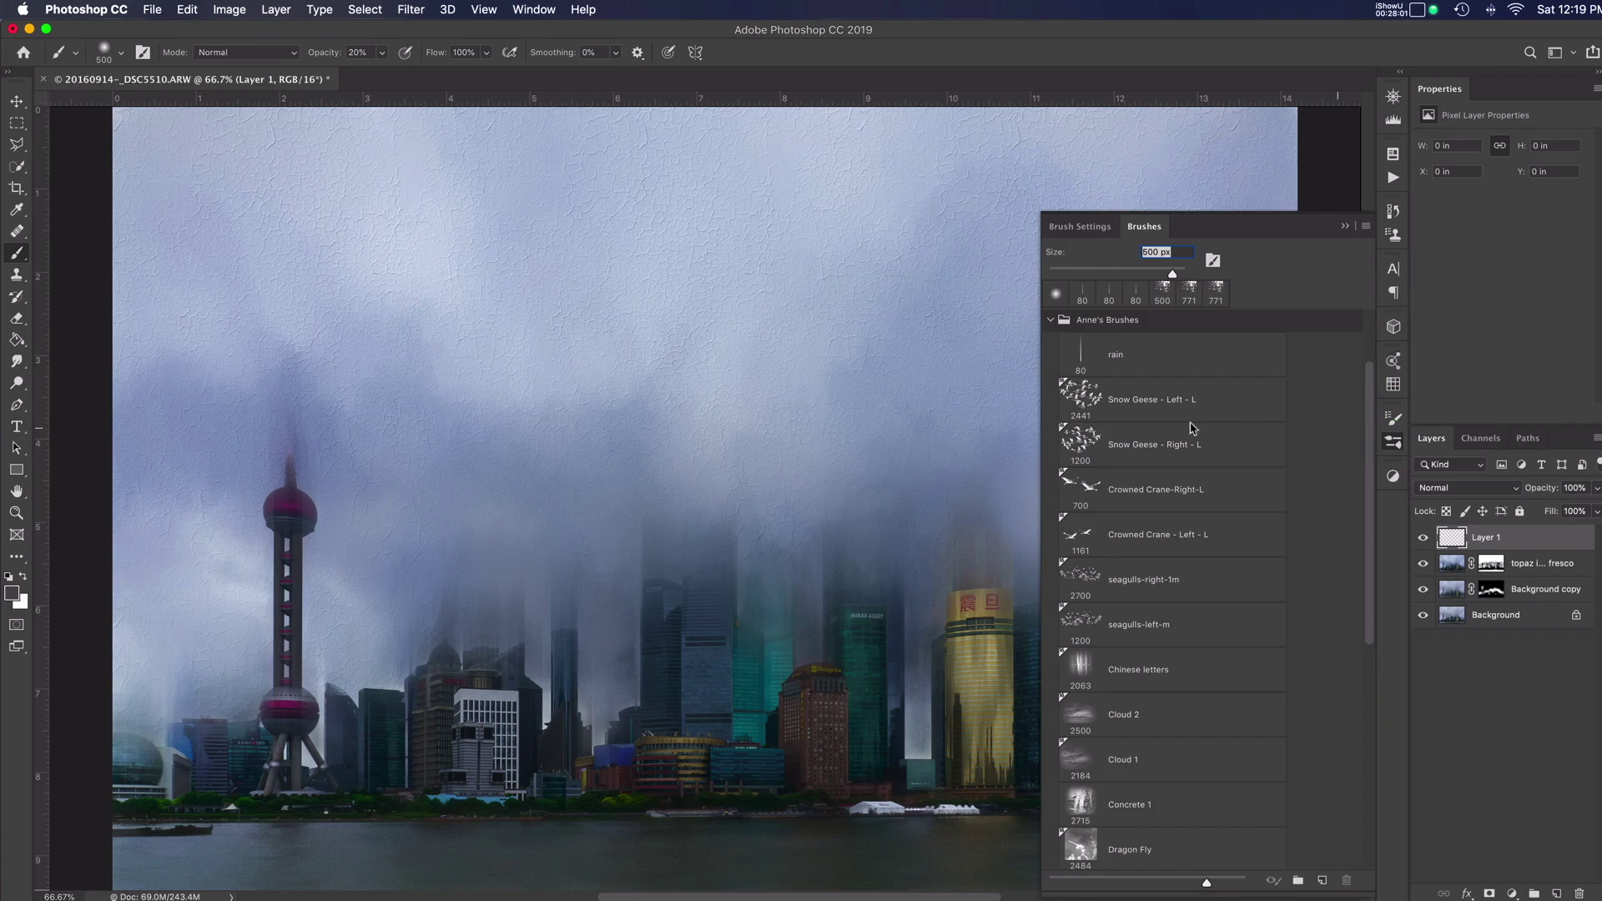
{"action": "left_click", "coordinate": [1118, 356]}
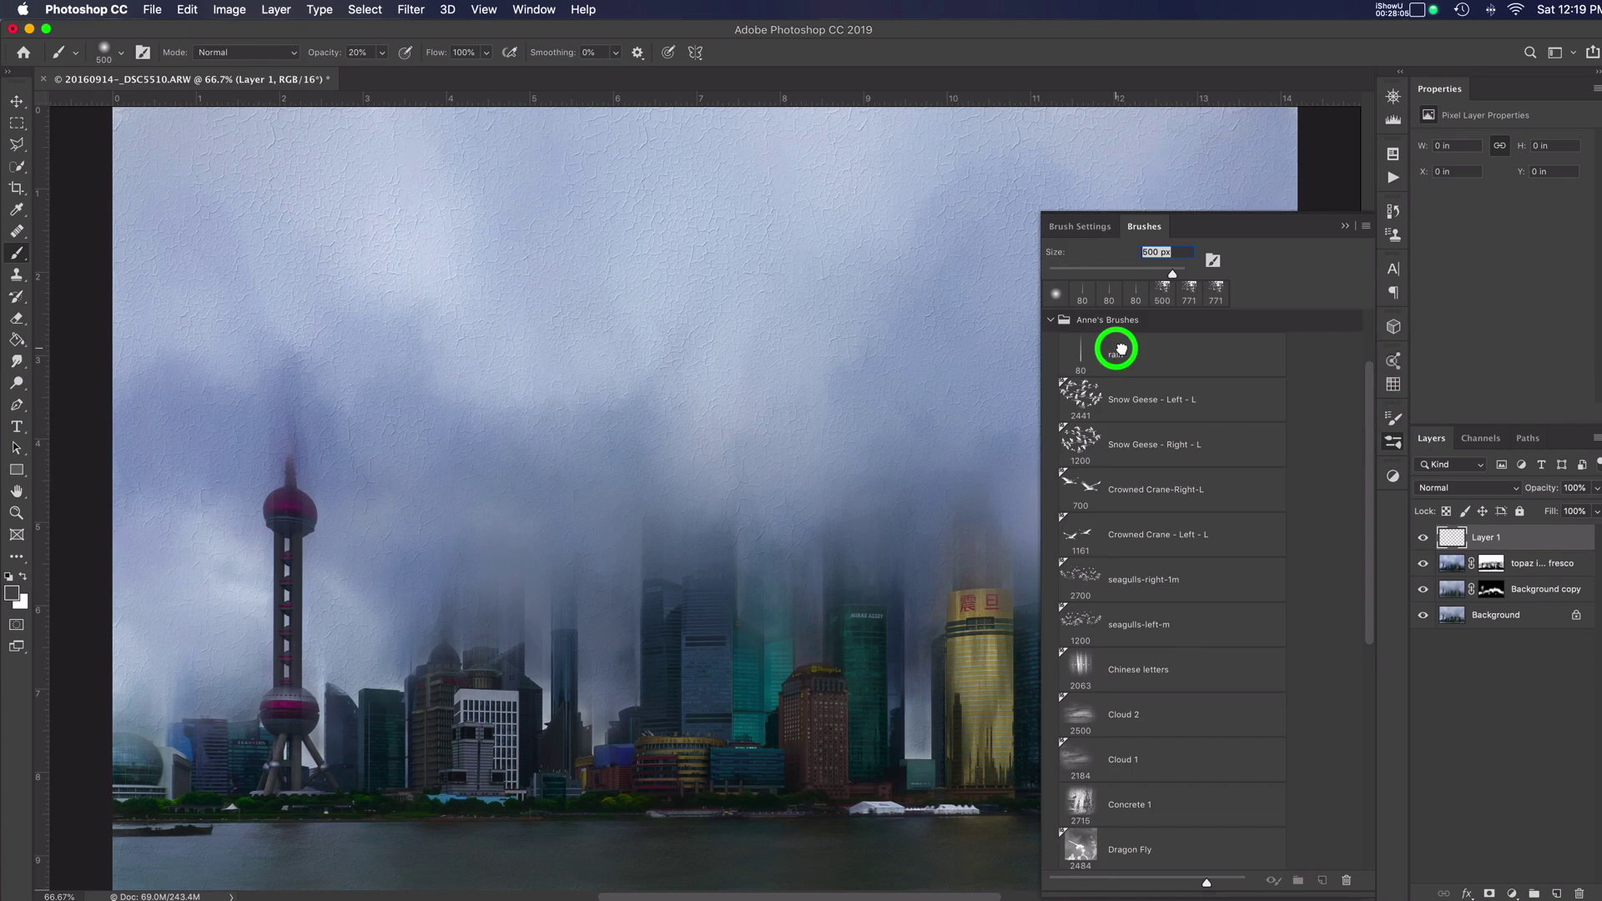
{"action": "left_click", "coordinate": [1078, 229]}
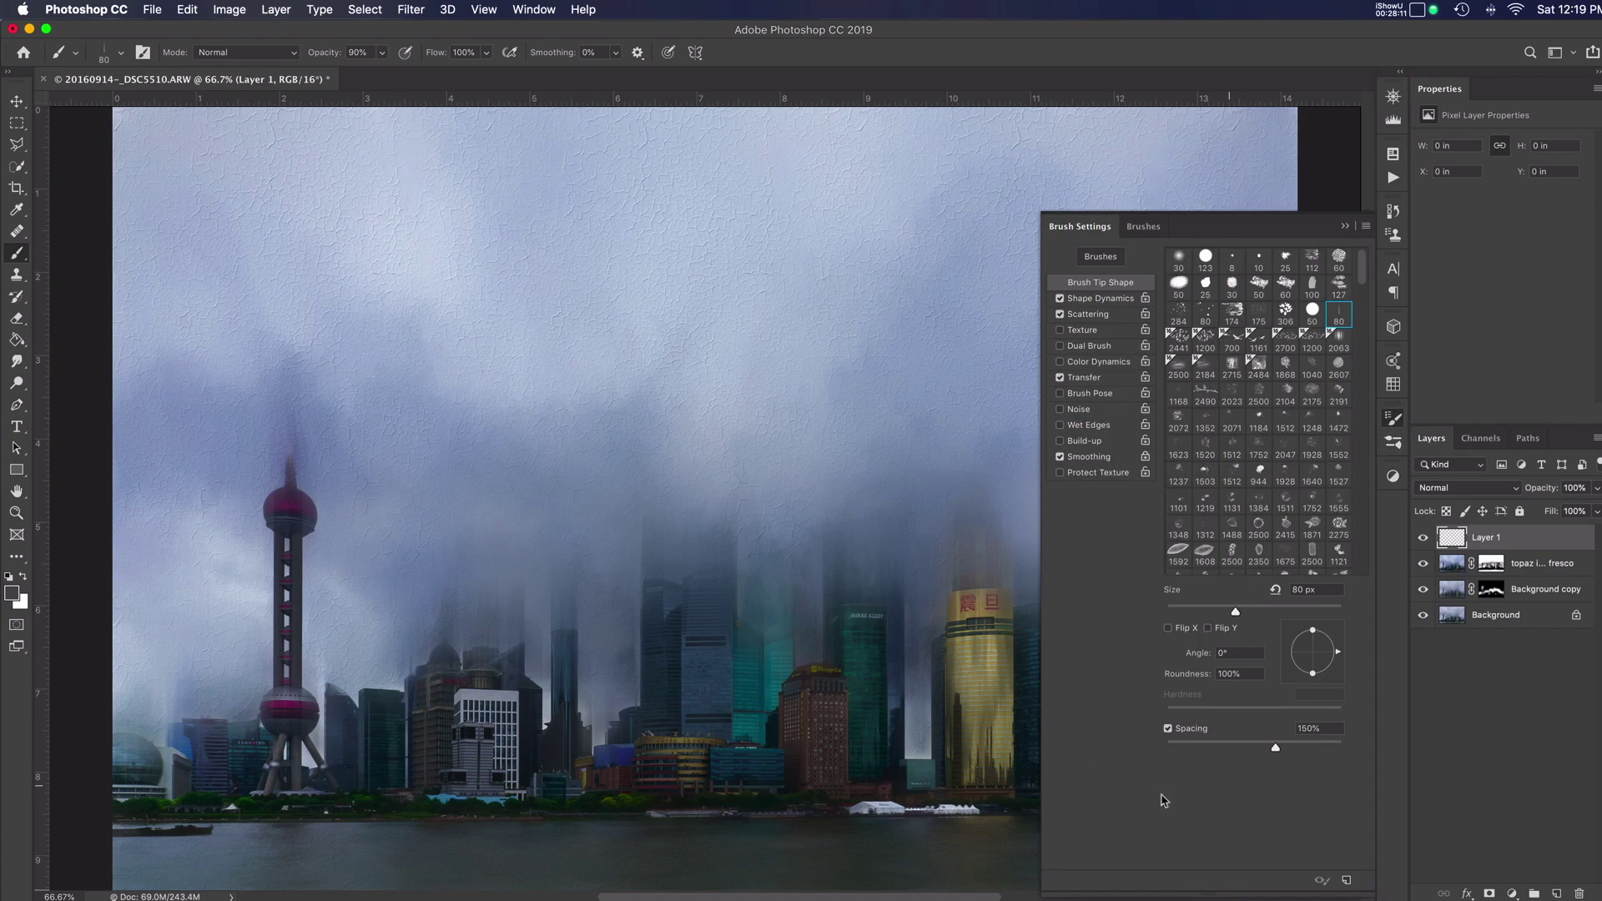
{"action": "mouse_move", "coordinate": [1276, 746]}
{"action": "left_mouse_down"}
{"action": "mouse_move", "coordinate": [1199, 748]}
{"action": "mouse_move", "coordinate": [1302, 755]}
{"action": "mouse_move", "coordinate": [1252, 757]}
{"action": "mouse_move", "coordinate": [1269, 755]}
{"action": "left_mouse_up"}
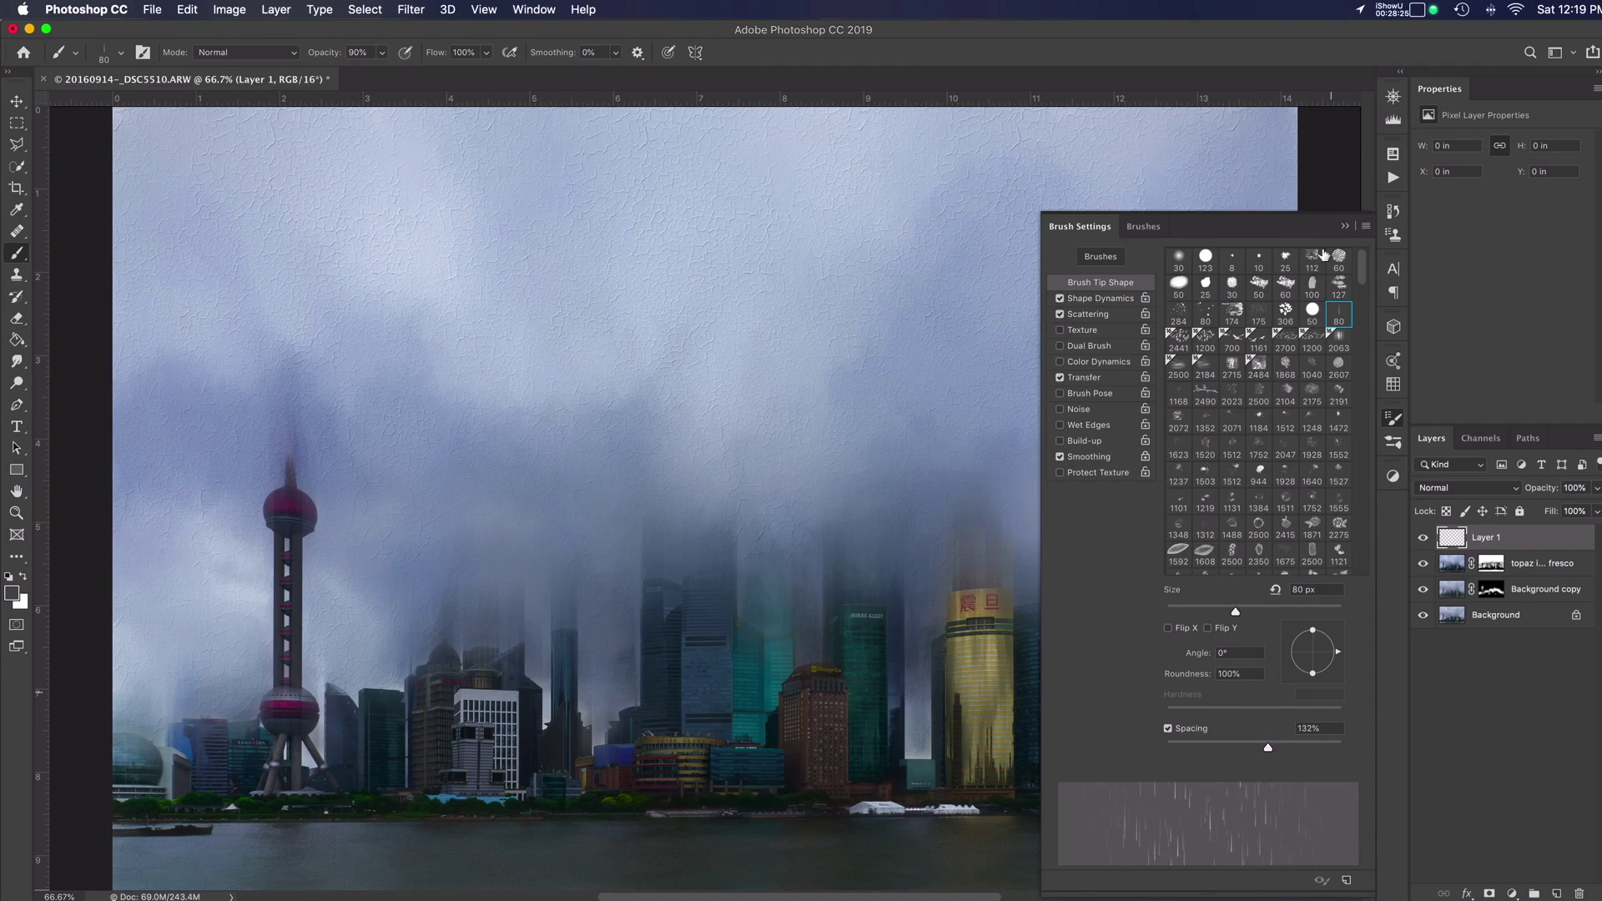
{"action": "left_click", "coordinate": [1345, 227]}
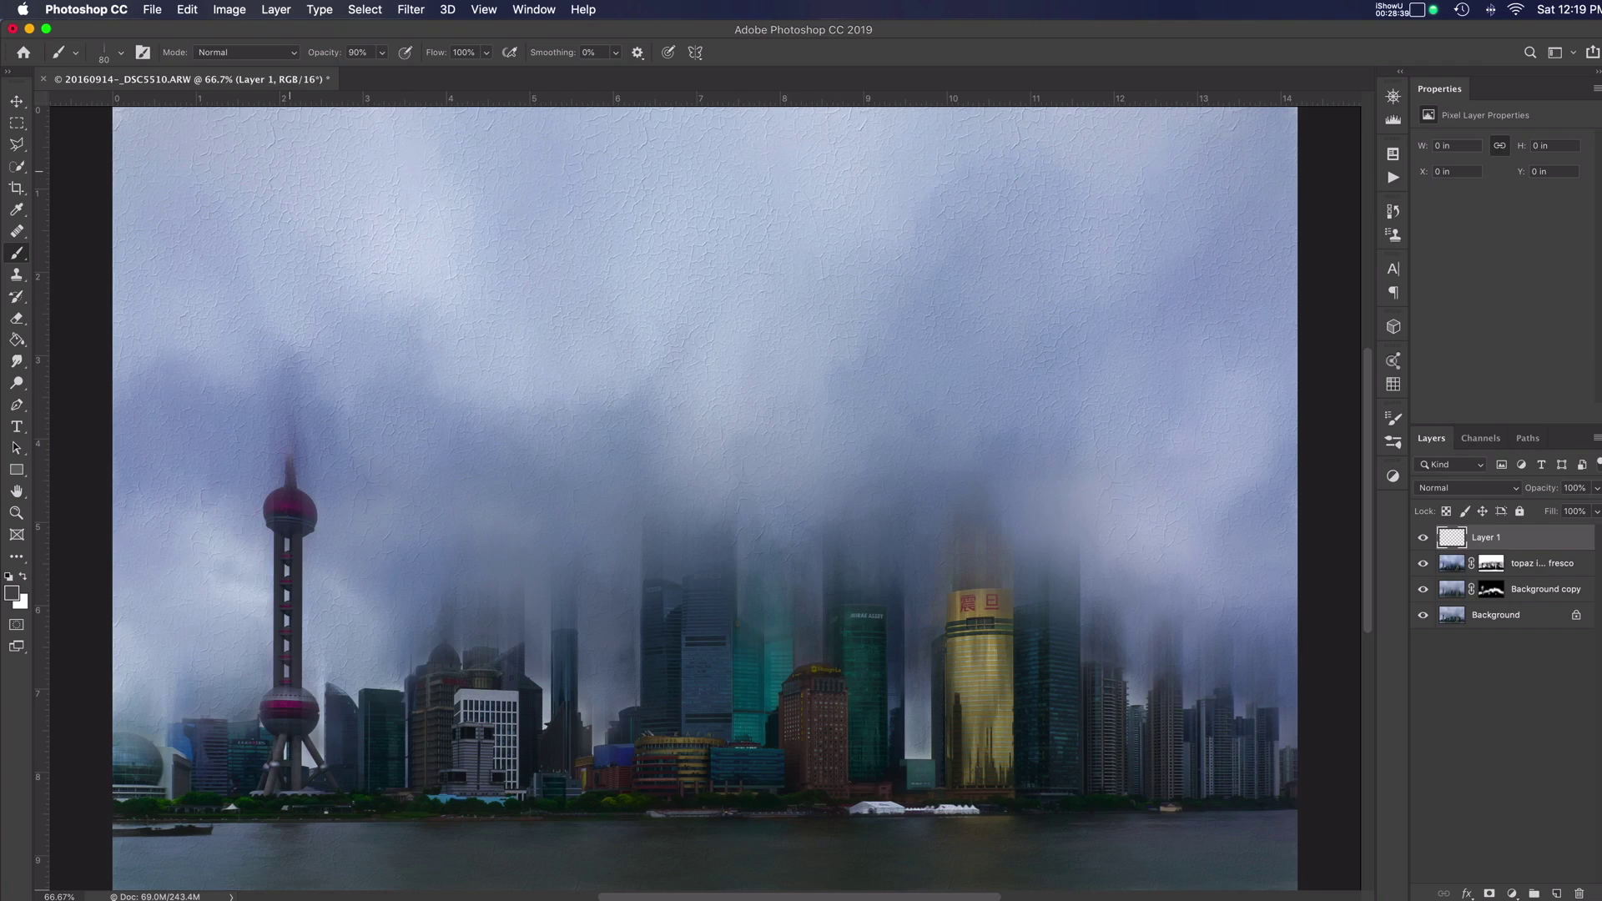
Step: Paint gray rain streaks over the sky from the left side across to the golden tower on the new layer
{"action": "mouse_move", "coordinate": [401, 179]}
{"action": "left_mouse_down"}
{"action": "mouse_move", "coordinate": [339, 243]}
{"action": "mouse_move", "coordinate": [328, 358]}
{"action": "mouse_move", "coordinate": [294, 458]}
{"action": "left_mouse_up"}
{"action": "left_click_drag", "start_coordinate": [791, 179], "coordinate": [711, 583]}
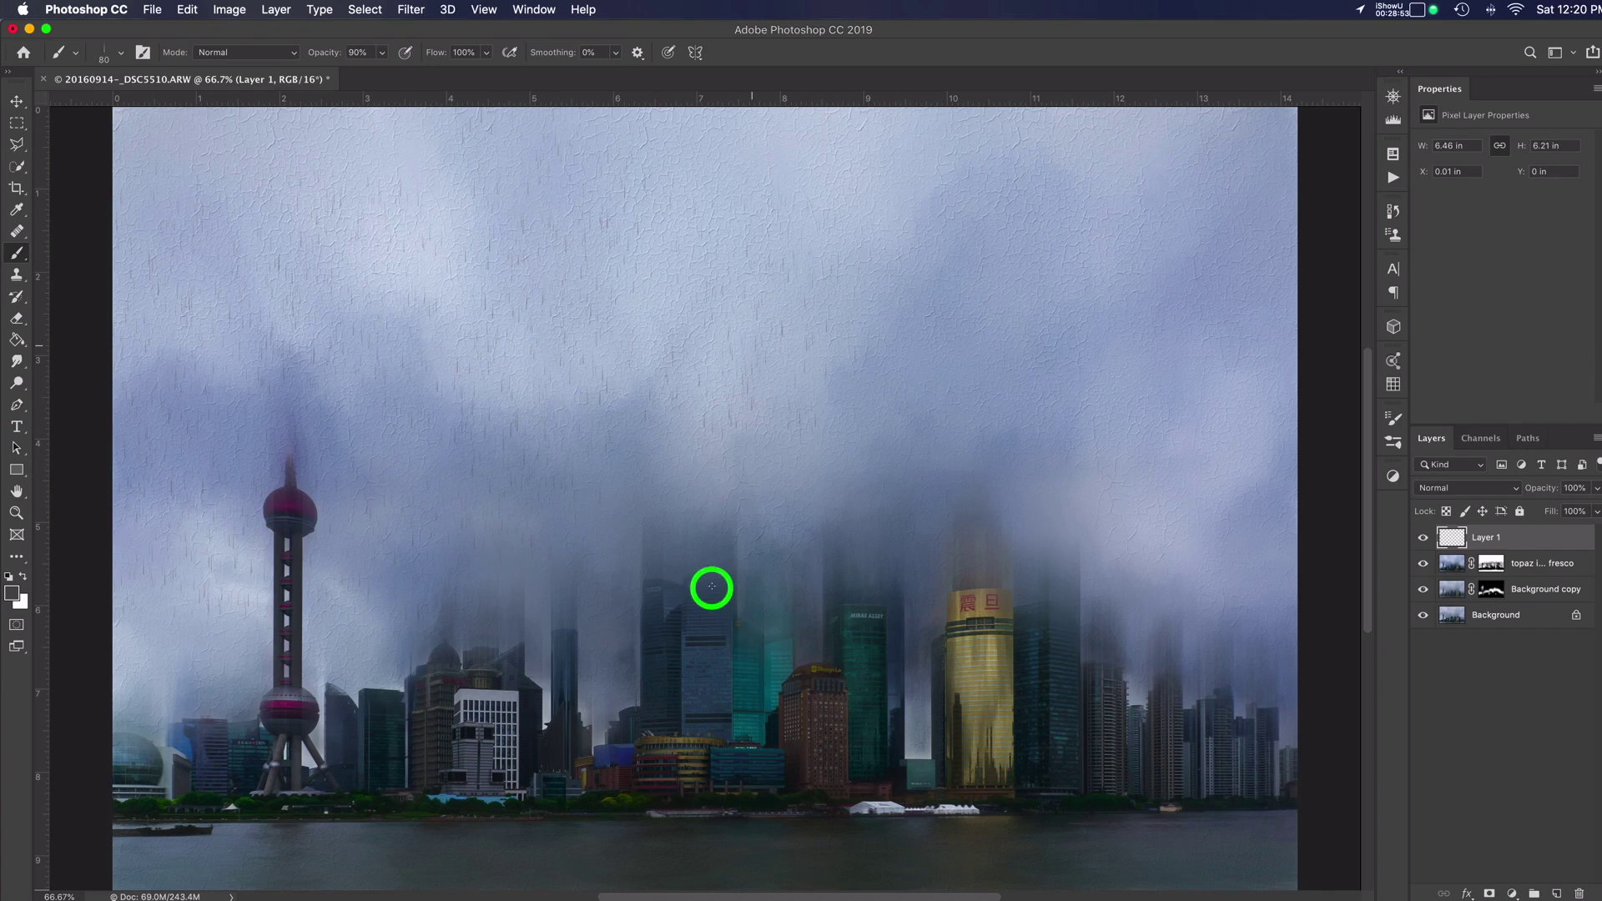
{"action": "left_click", "coordinate": [960, 377]}
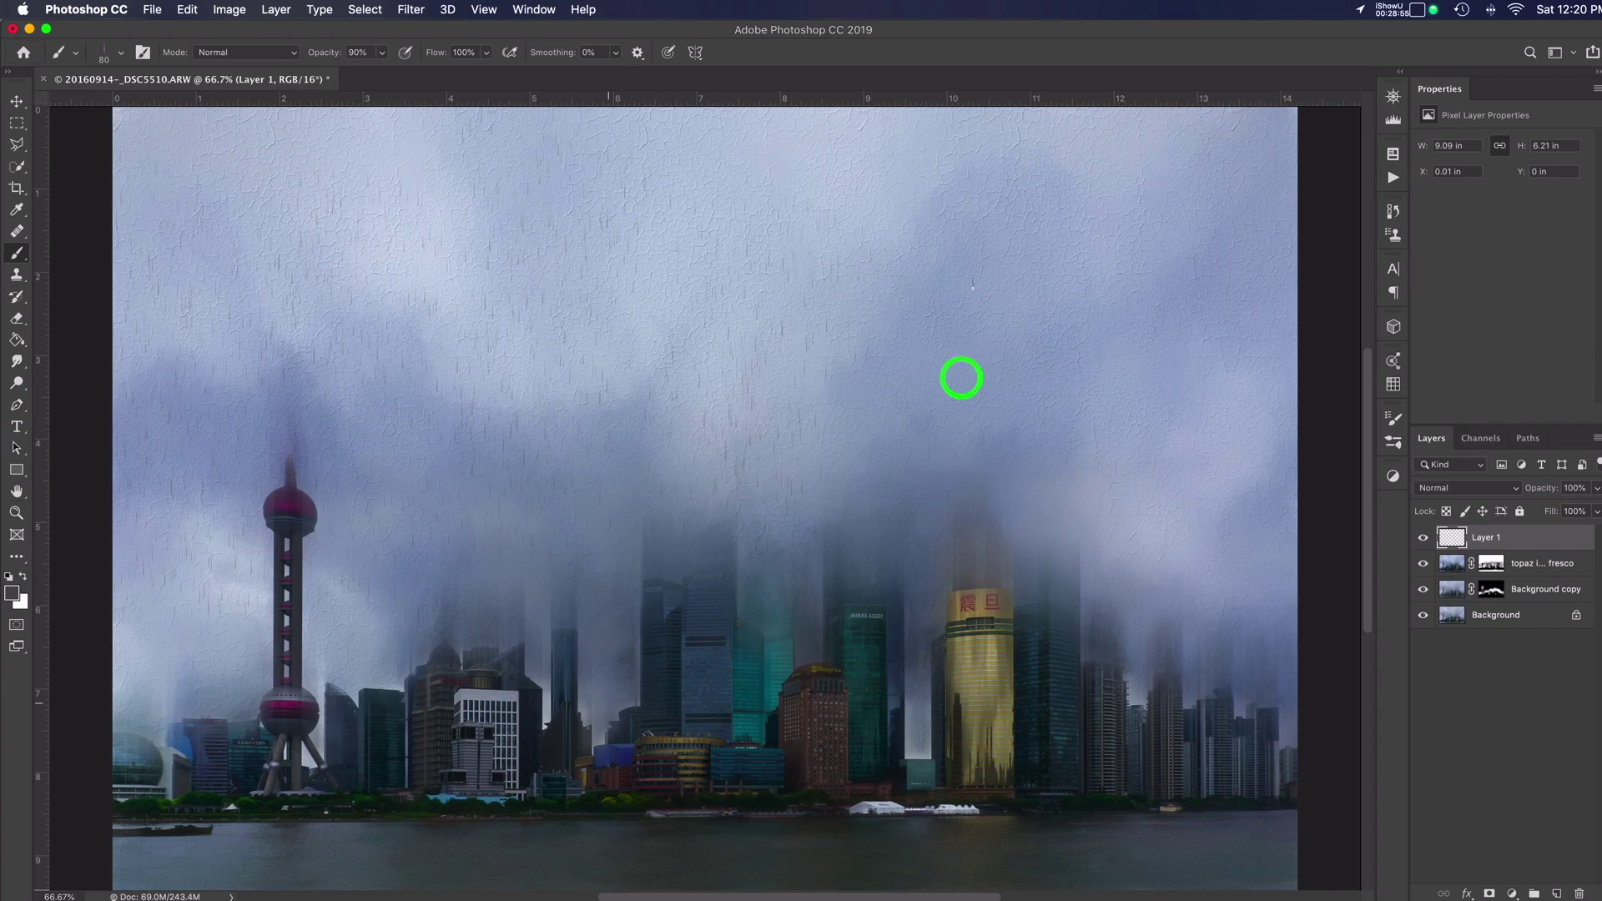
{"action": "left_click", "coordinate": [966, 180]}
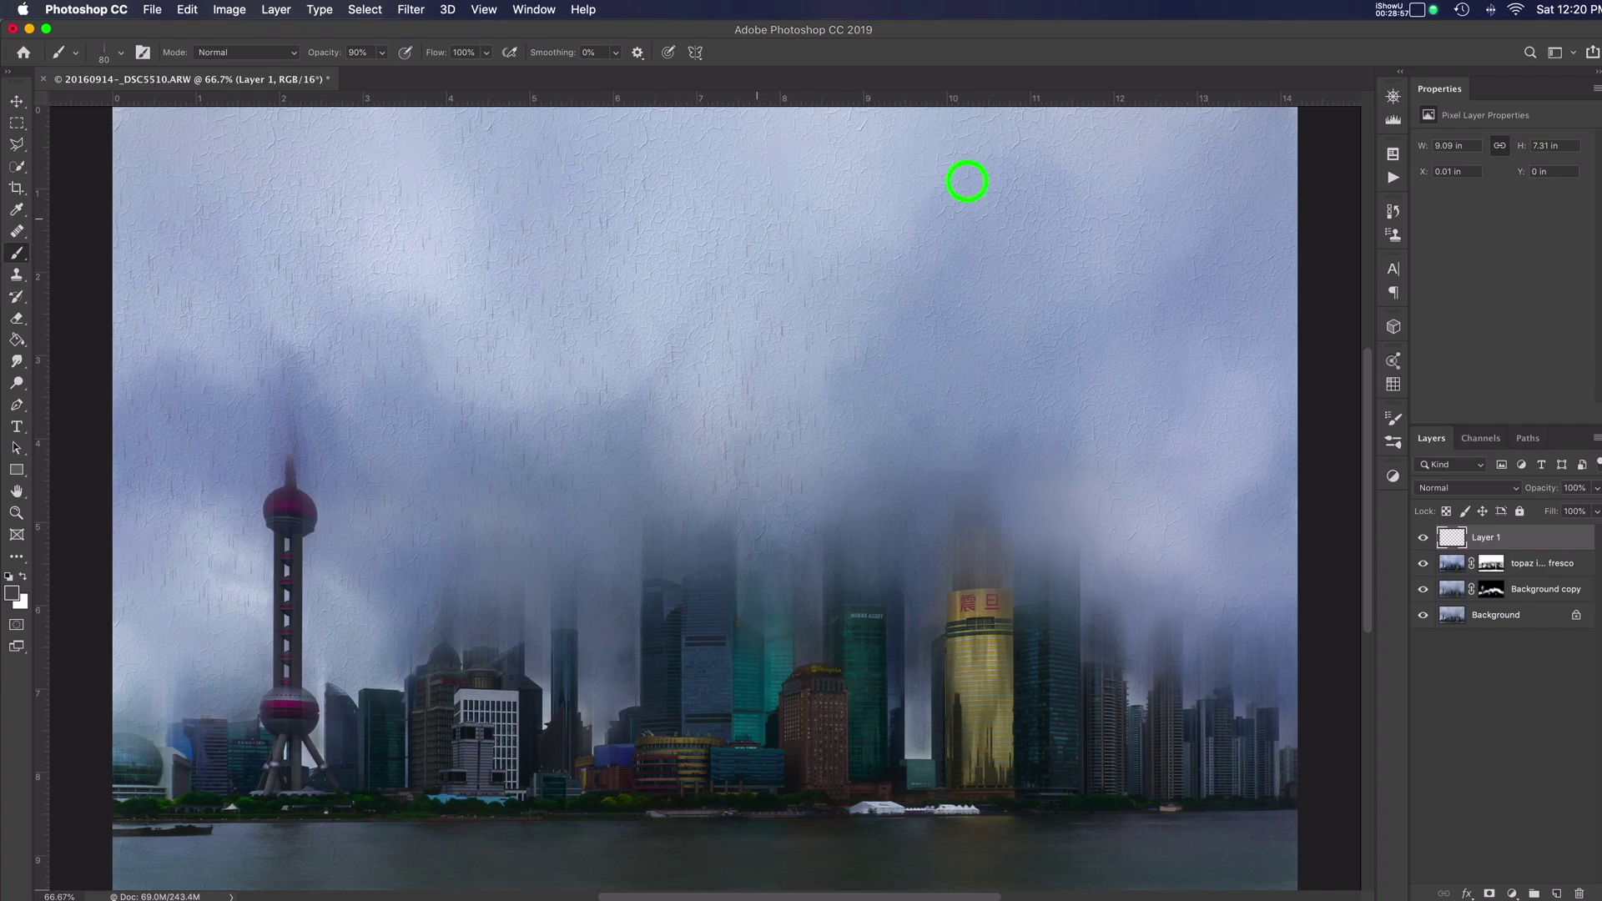
{"action": "left_click", "coordinate": [948, 498]}
{"action": "left_click", "coordinate": [937, 597]}
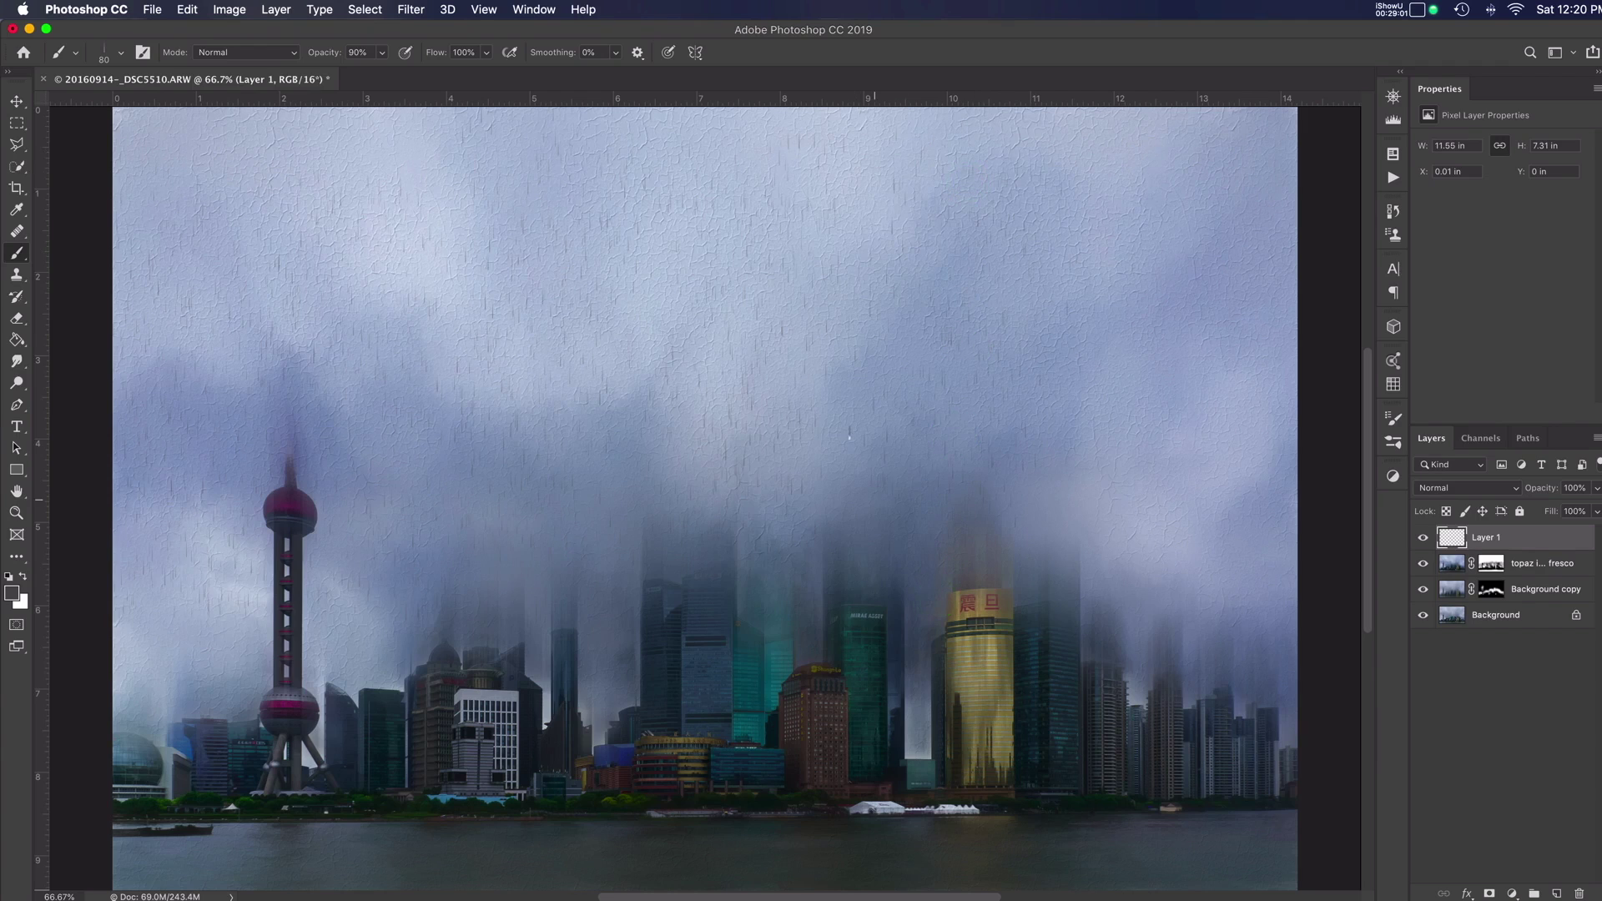
Step: Paint rain streaks over the sky on the right side and over the green high-rise's blurred top
{"action": "left_click_drag", "start_coordinate": [1109, 311], "coordinate": [1103, 644]}
{"action": "left_click", "coordinate": [1162, 529]}
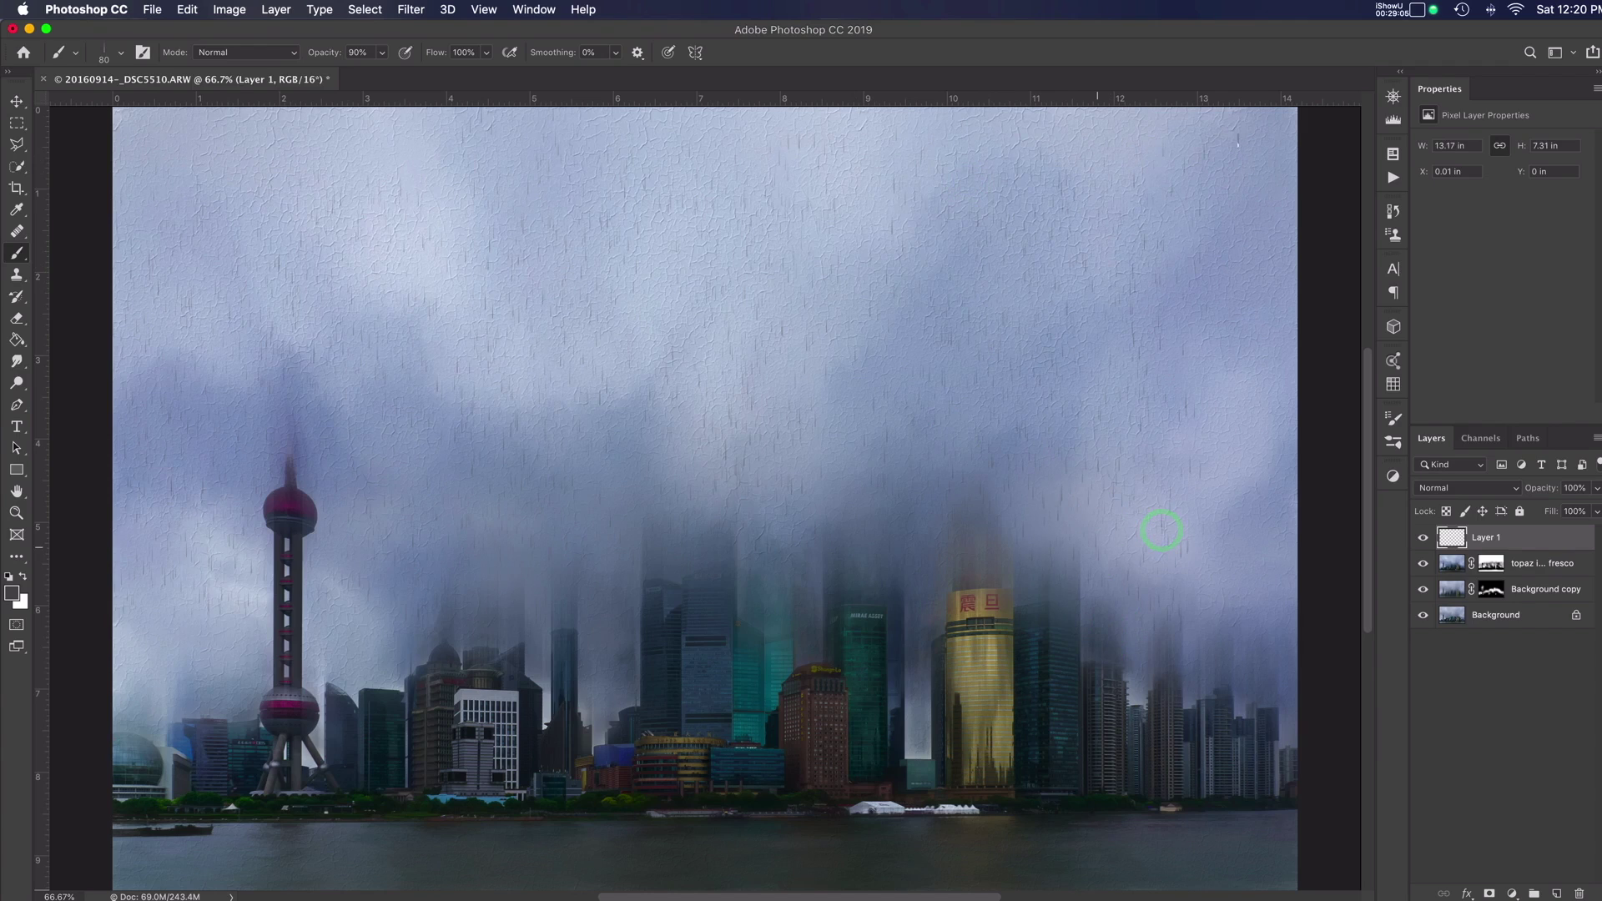
{"action": "left_click_drag", "start_coordinate": [1252, 303], "coordinate": [1250, 657]}
{"action": "left_click_drag", "start_coordinate": [840, 529], "coordinate": [854, 597]}
Step: Paint rain streaks in the low clouds on both sides of the pink-sphered tower
{"action": "left_click_drag", "start_coordinate": [222, 450], "coordinate": [208, 418]}
{"action": "left_click_drag", "start_coordinate": [208, 533], "coordinate": [220, 590]}
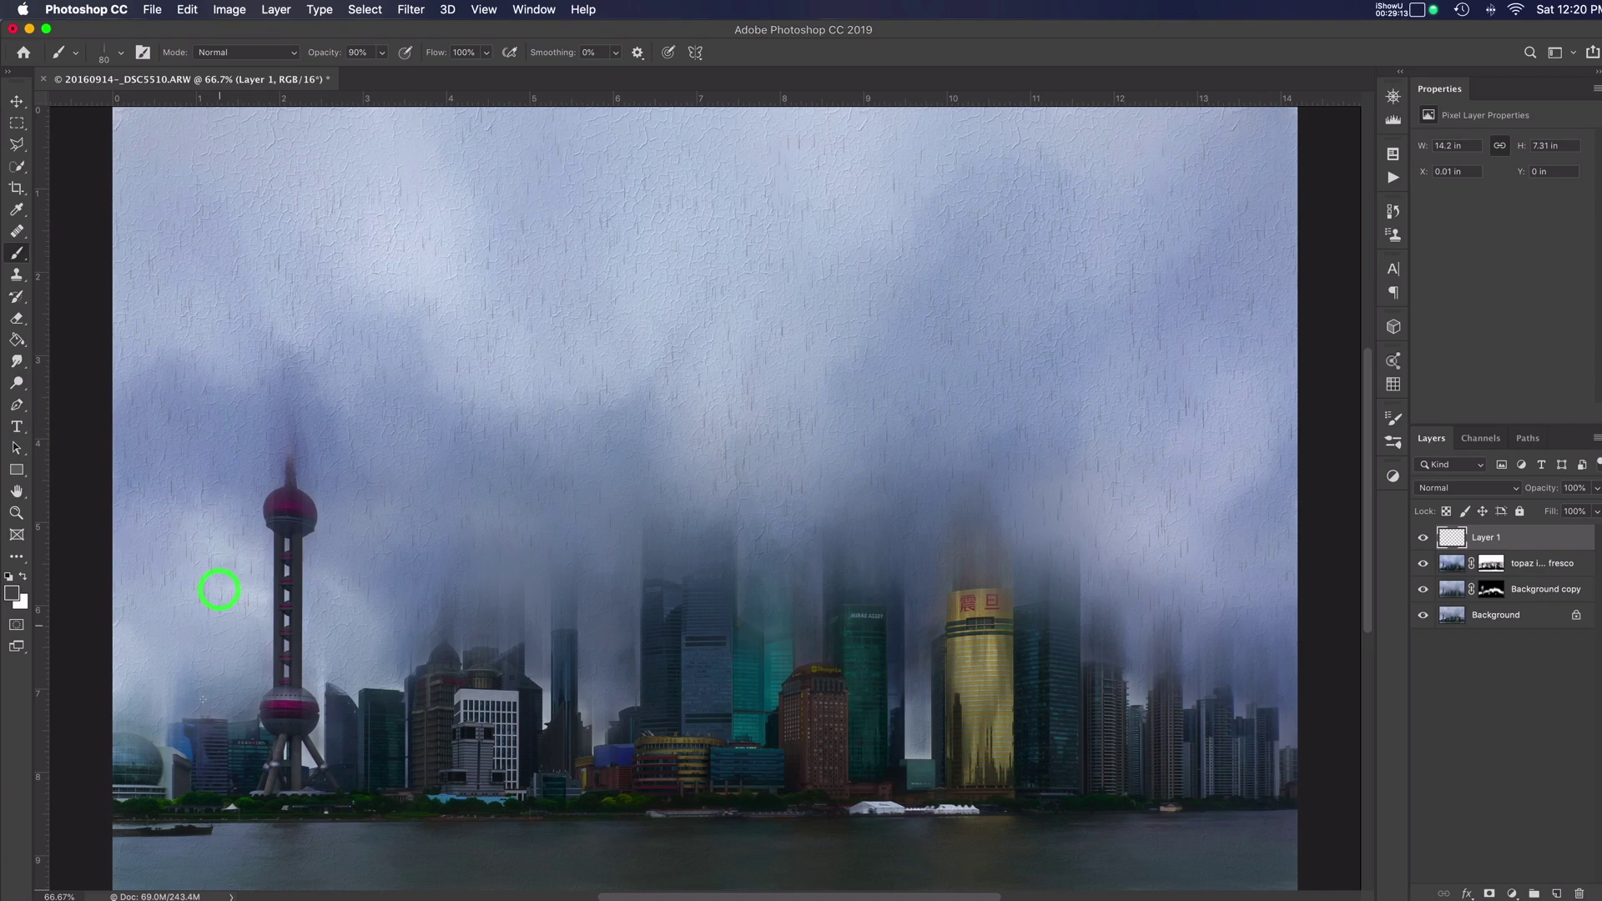
{"action": "left_click_drag", "start_coordinate": [188, 693], "coordinate": [233, 676]}
{"action": "left_click", "coordinate": [361, 665]}
{"action": "left_click", "coordinate": [351, 659]}
{"action": "left_click_drag", "start_coordinate": [351, 659], "coordinate": [351, 679]}
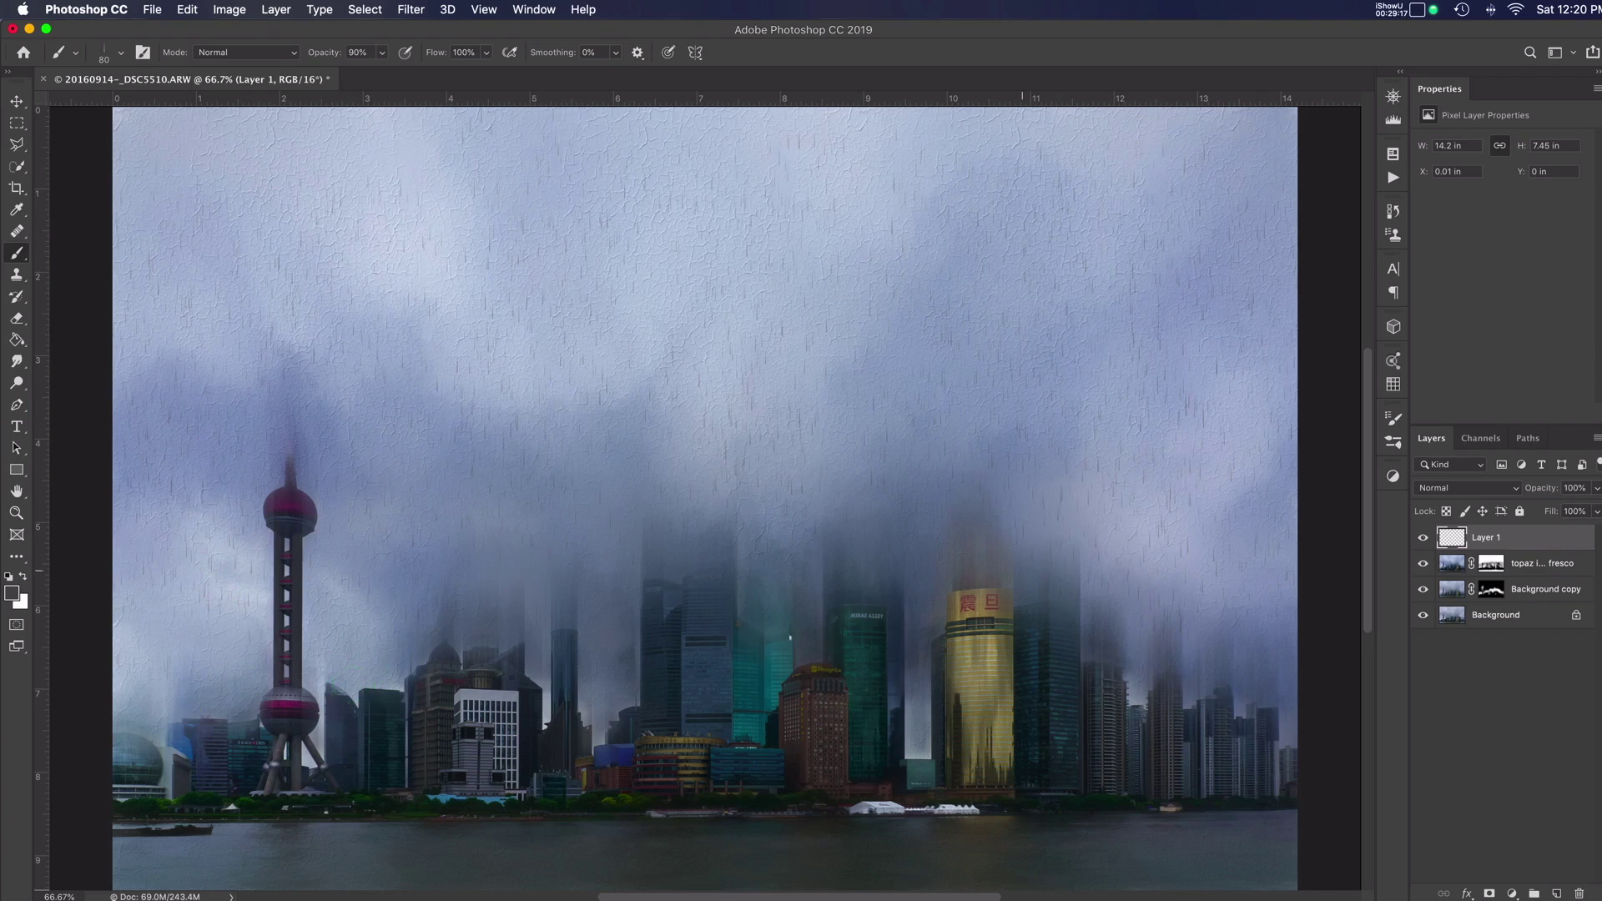
Step: Add rain streaks over the central teal building and the gap beside the slim tower, down to the shoreline
{"action": "left_click", "coordinate": [773, 711]}
{"action": "left_click", "coordinate": [601, 651]}
{"action": "left_click_drag", "start_coordinate": [599, 726], "coordinate": [604, 806]}
Step: Fill in more rain streaks in the sky above the pink-sphered tower and along the image's upper-left edge
{"action": "left_click_drag", "start_coordinate": [329, 220], "coordinate": [322, 257]}
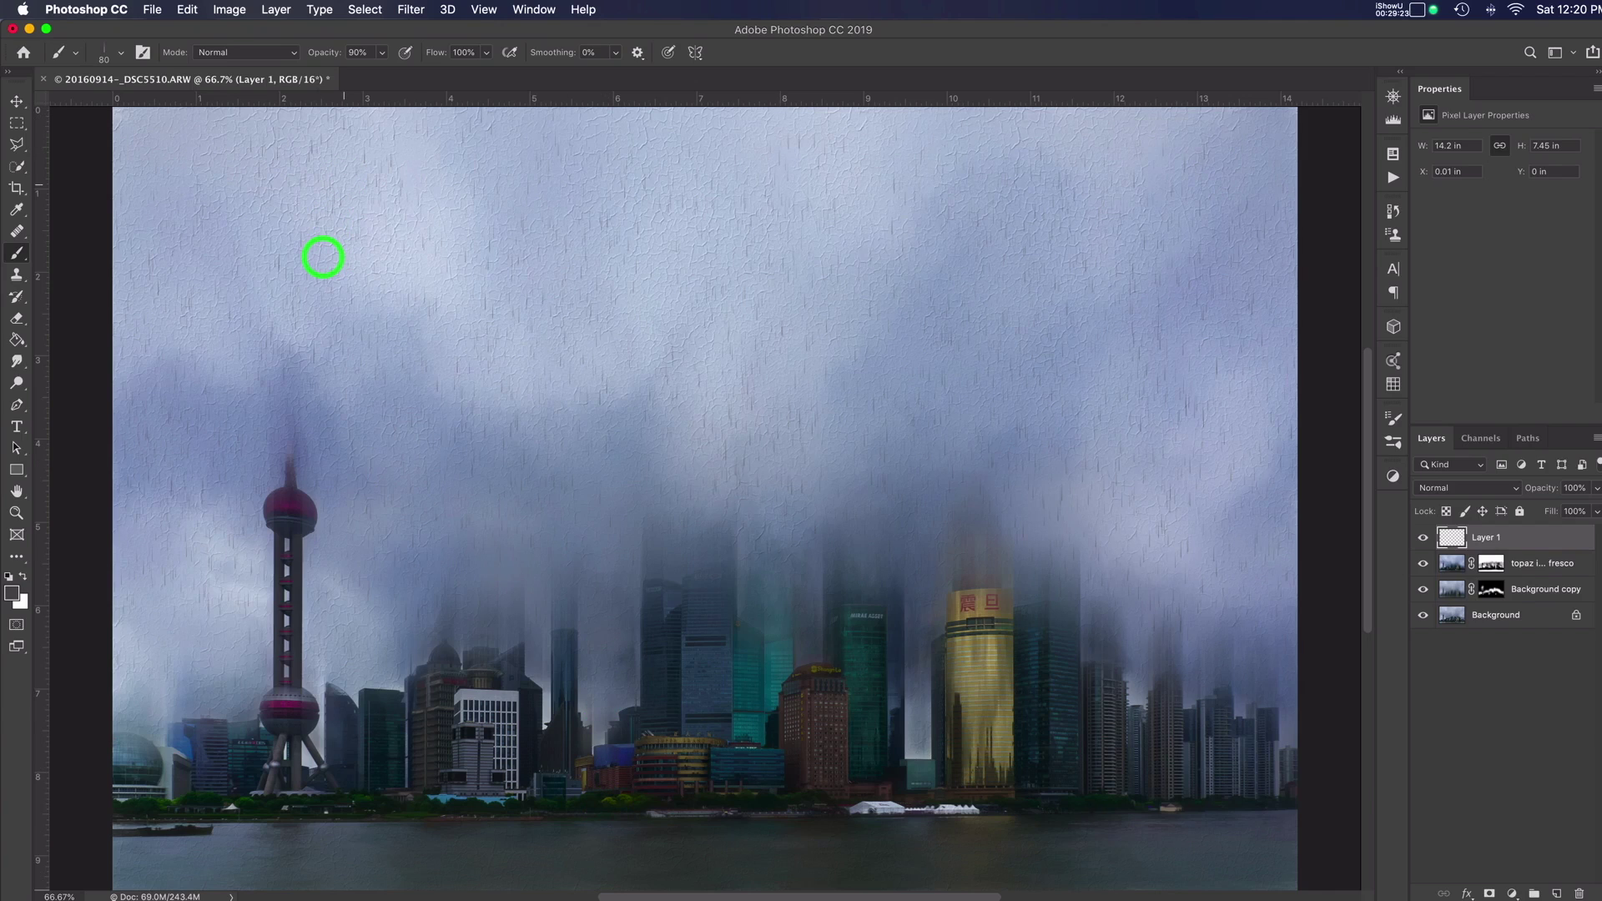
{"action": "left_click", "coordinate": [195, 92]}
{"action": "left_click", "coordinate": [155, 131]}
{"action": "left_click_drag", "start_coordinate": [156, 131], "coordinate": [172, 69]}
{"action": "left_click", "coordinate": [163, 78]}
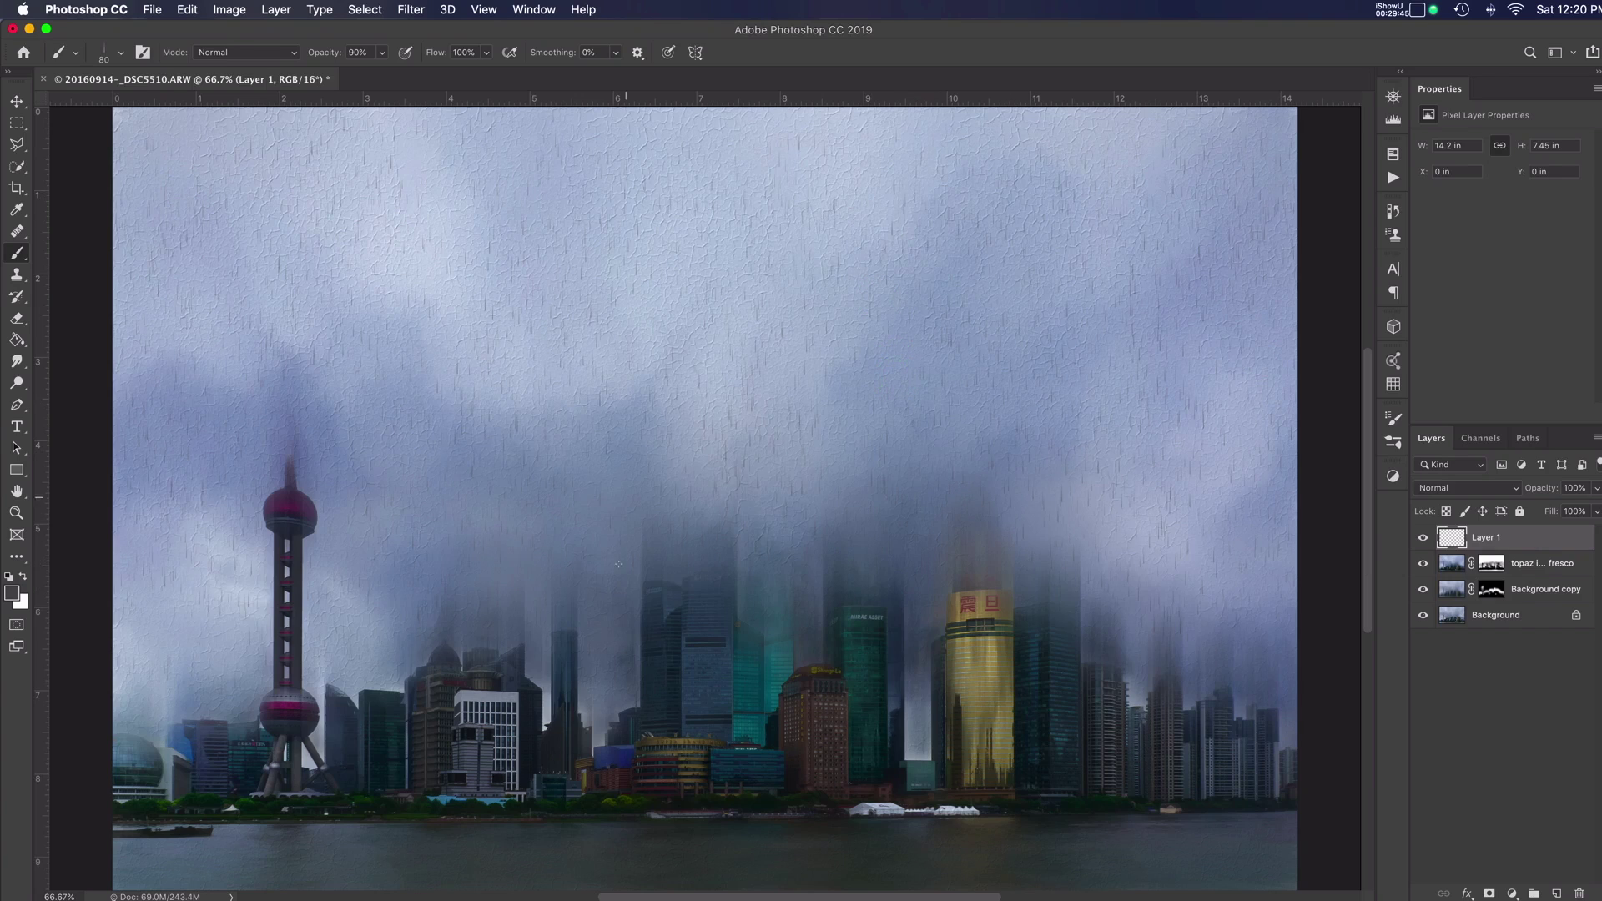
Step: Compare the image with the rain layer hidden and with only the Background layer shown, restoring the layers each time
{"action": "left_click", "coordinate": [1424, 541]}
{"action": "left_click", "coordinate": [1425, 544]}
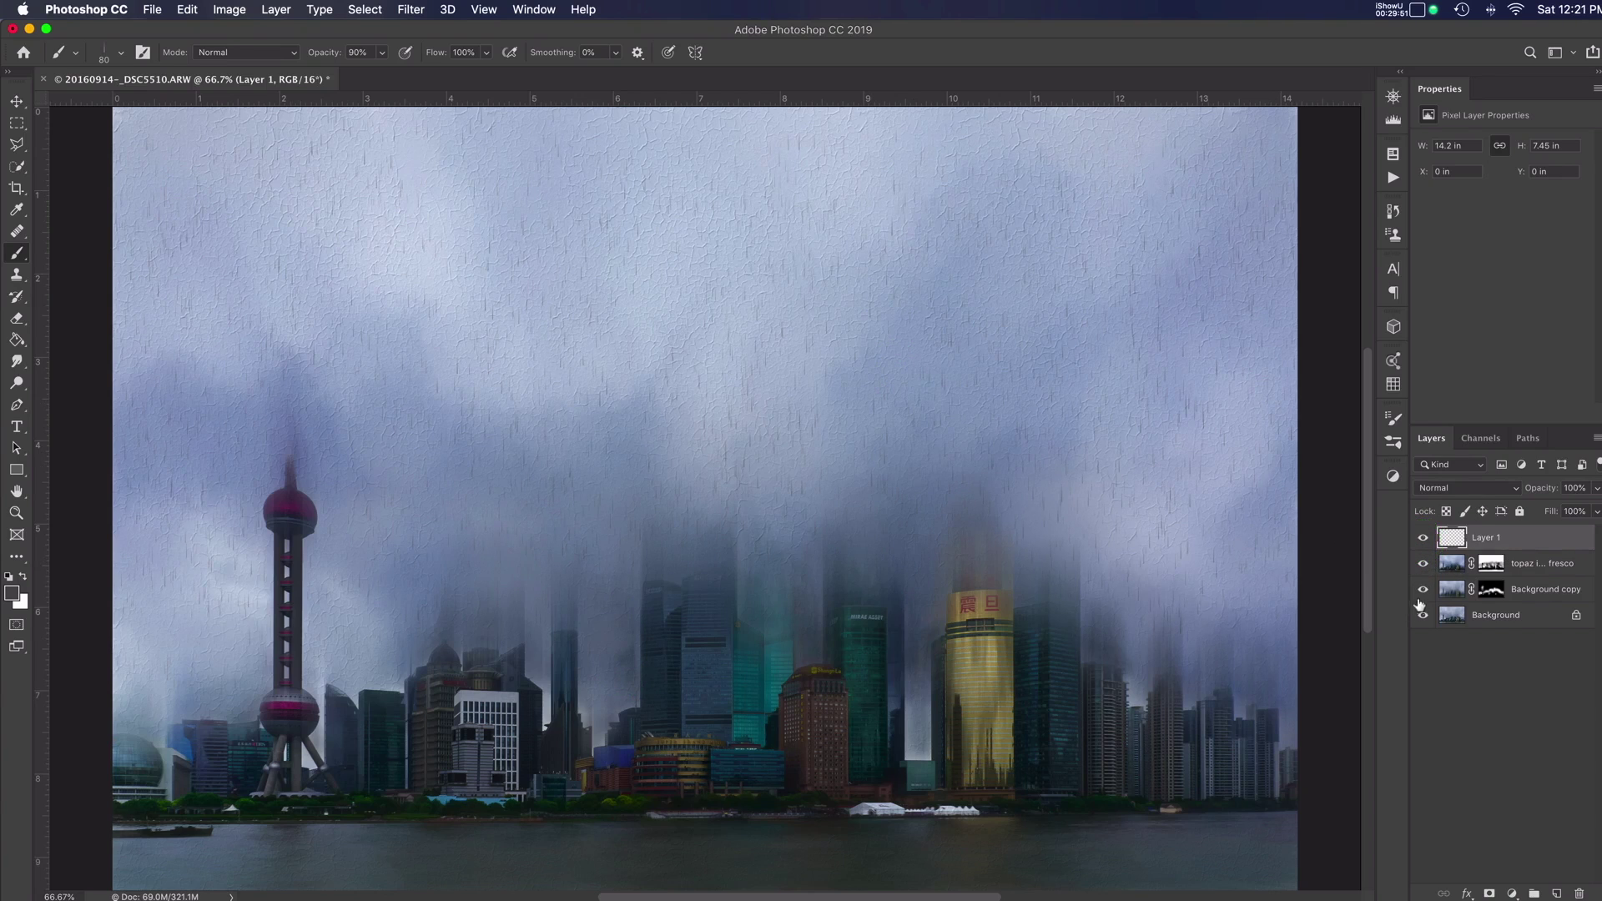
{"action": "left_click", "coordinate": [1425, 541]}
{"action": "left_click", "coordinate": [1425, 541]}
{"action": "left_click", "coordinate": [1423, 616], "text": "alt"}
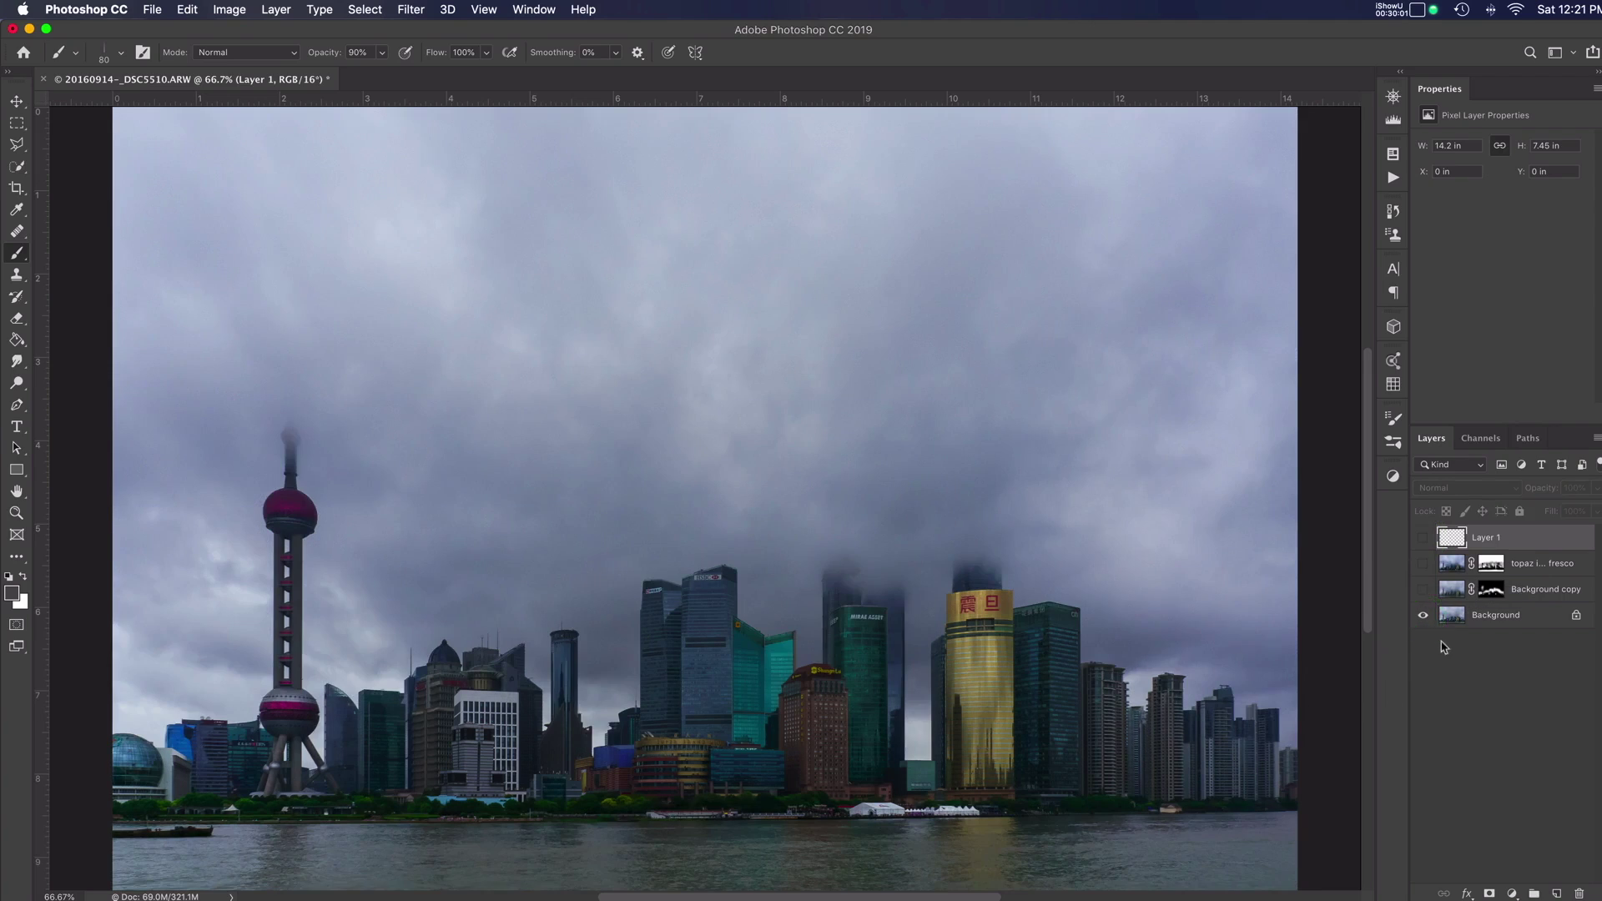
{"action": "left_click", "coordinate": [1424, 617], "text": "alt"}
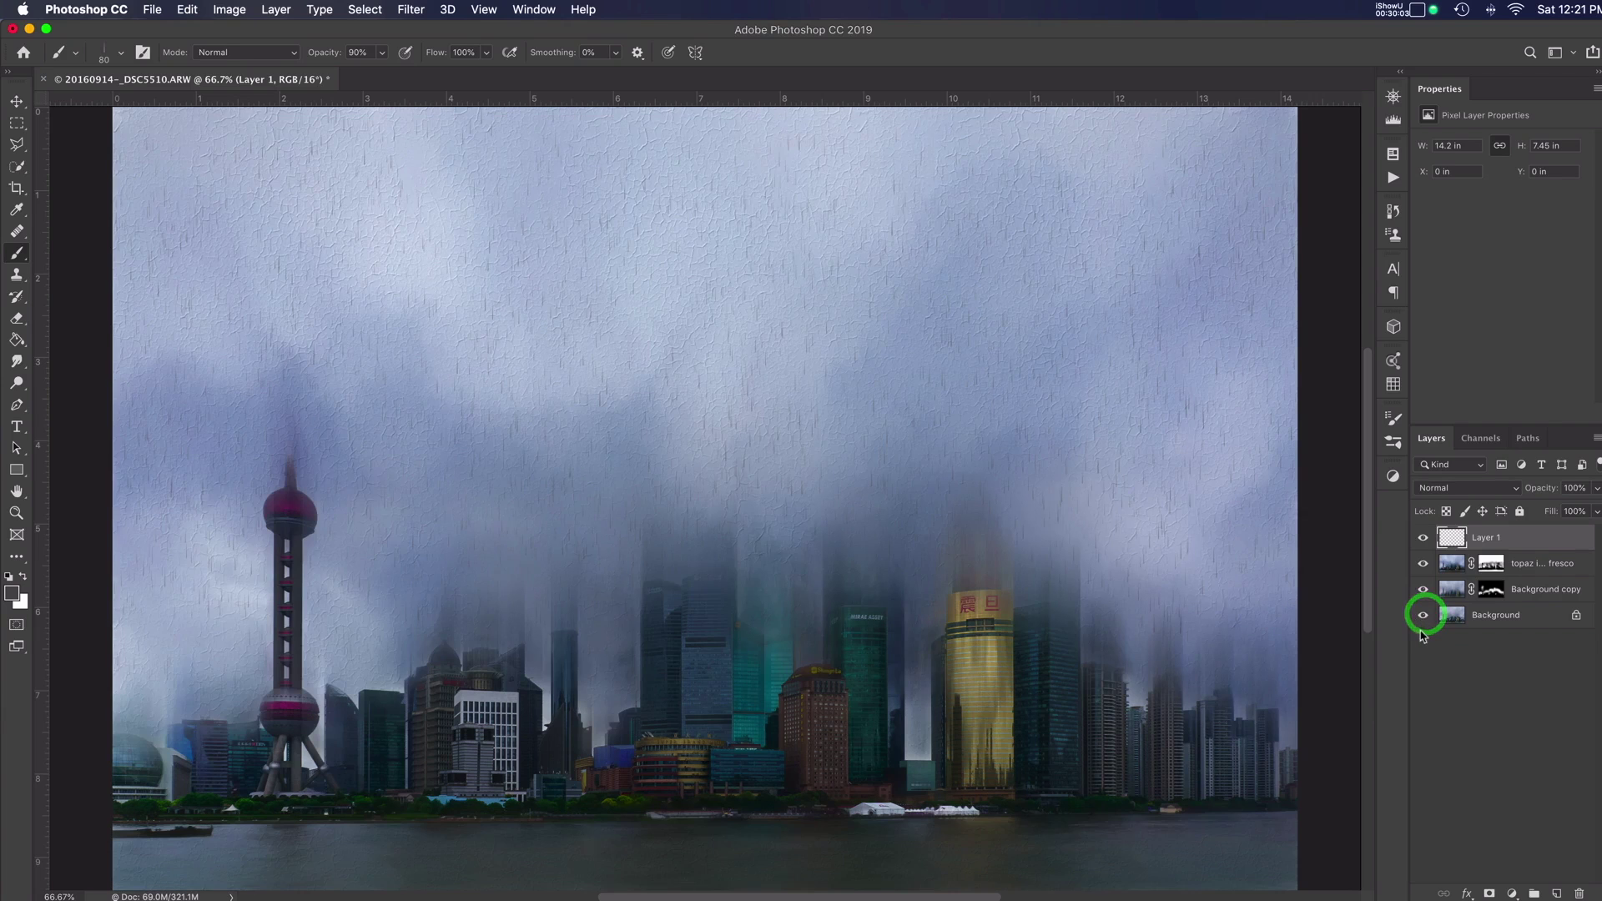